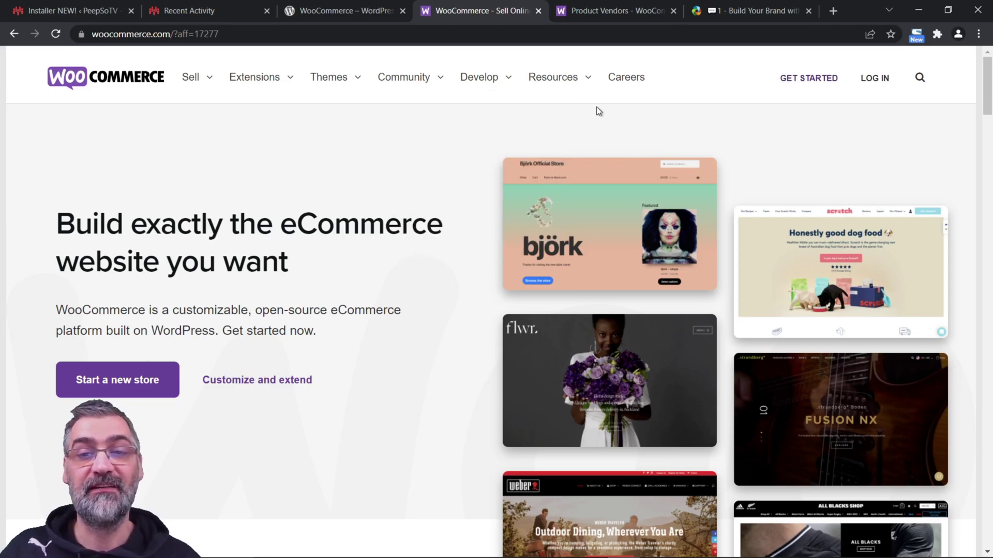
Look over the Product Vendors and Dokan extension pages, then return to the WooCommerce homepage.
left_click(601, 11)
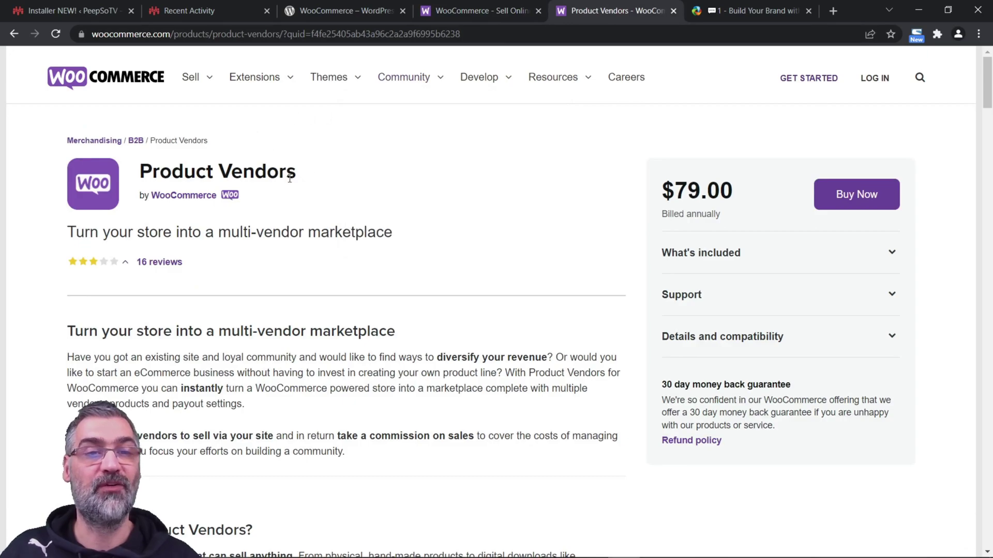
left_click_drag(308, 175, 150, 175)
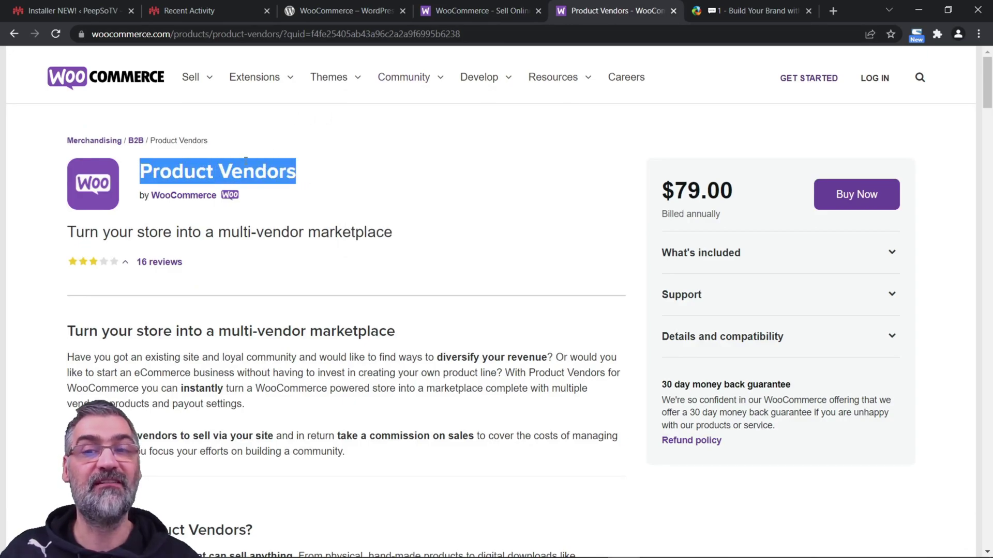
left_click(755, 12)
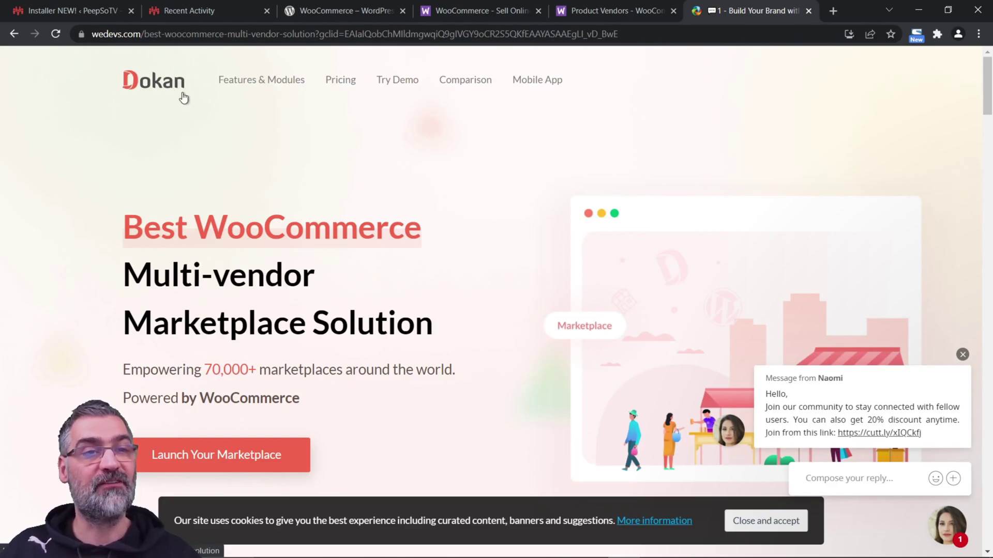
left_click(448, 18)
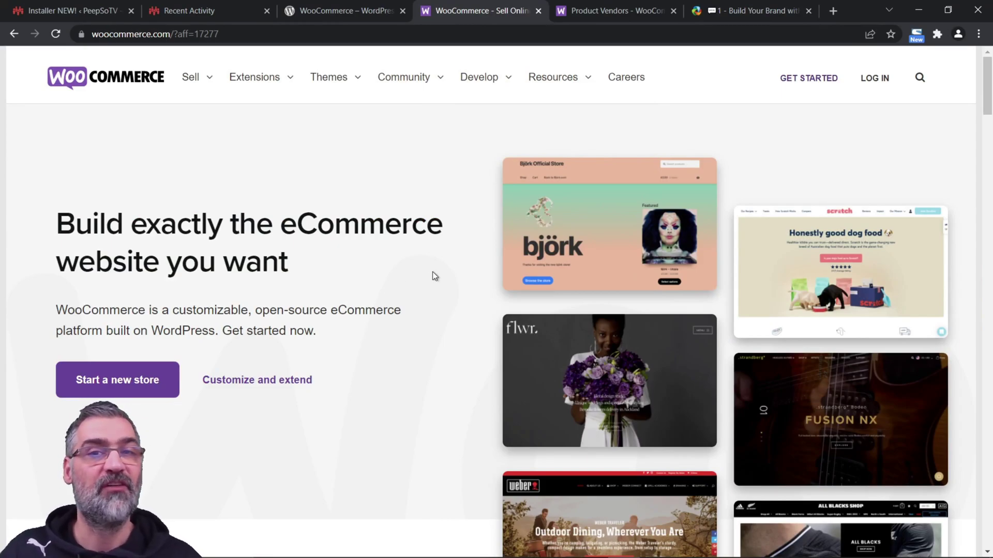
Read the free WooCommerce plugin's directory description and details, then bring up the site's Recent Activity.
left_click(344, 10)
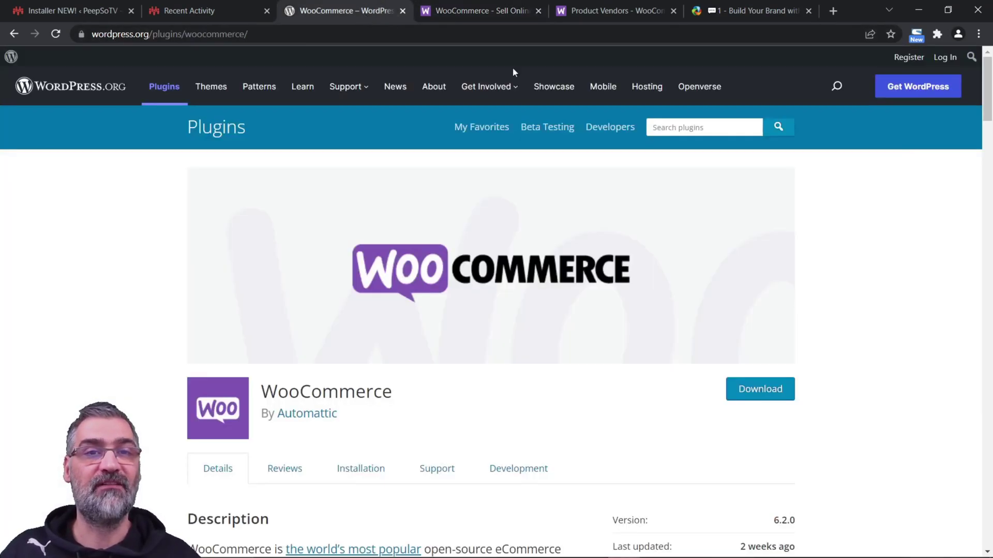
scroll(560, 292, "down", 4)
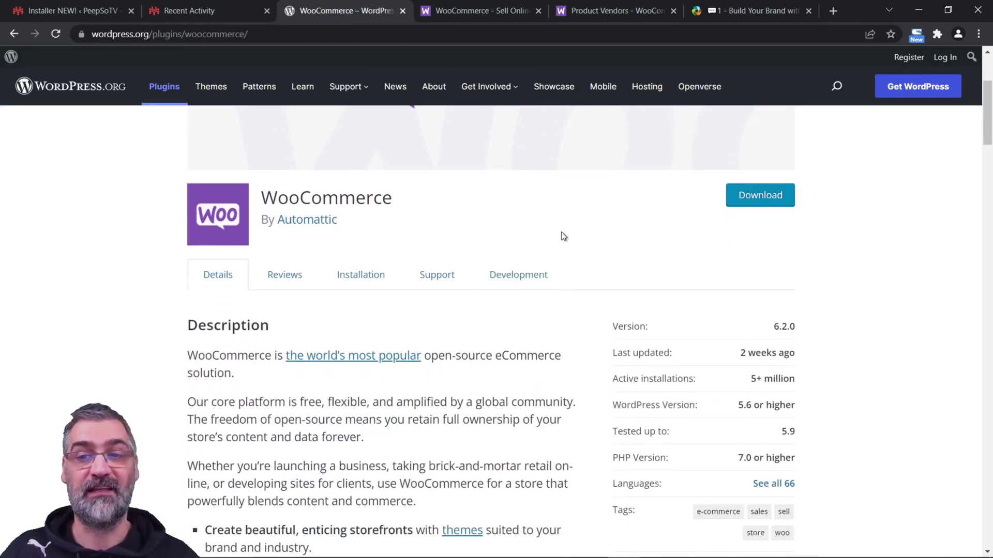
scroll(533, 244, "down", 1)
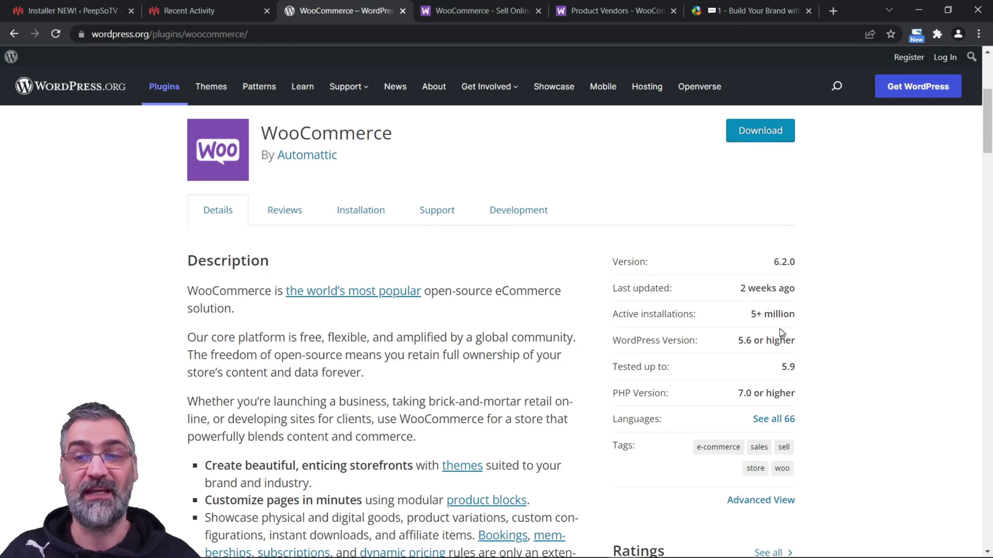
triple_click(801, 315)
left_click(804, 318)
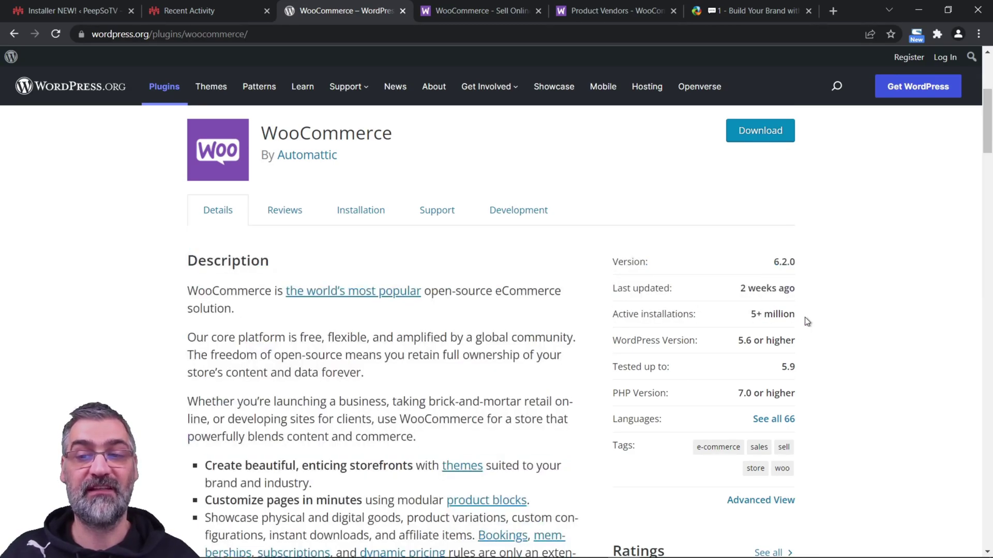
scroll(504, 298, "up", 5)
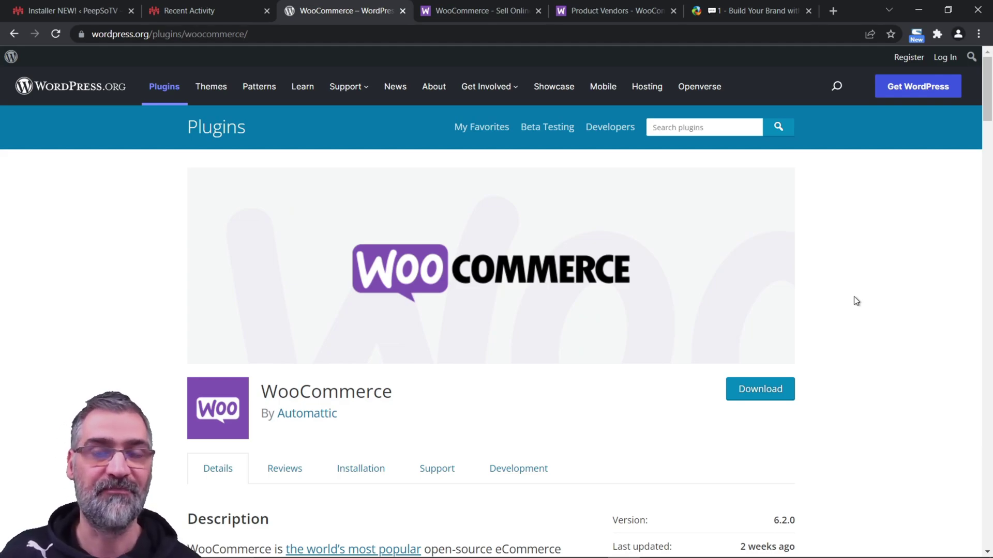
left_click(83, 10)
left_click(199, 10)
Browse the Shop listing and the Hoodie product page, then return to the PeepSo Installer.
left_click(641, 82)
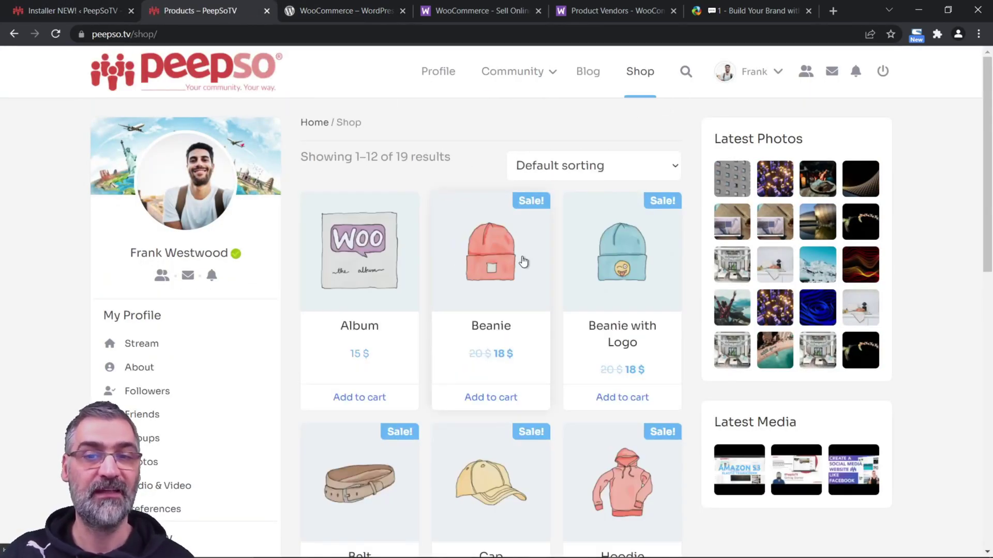
scroll(609, 265, "down", 6)
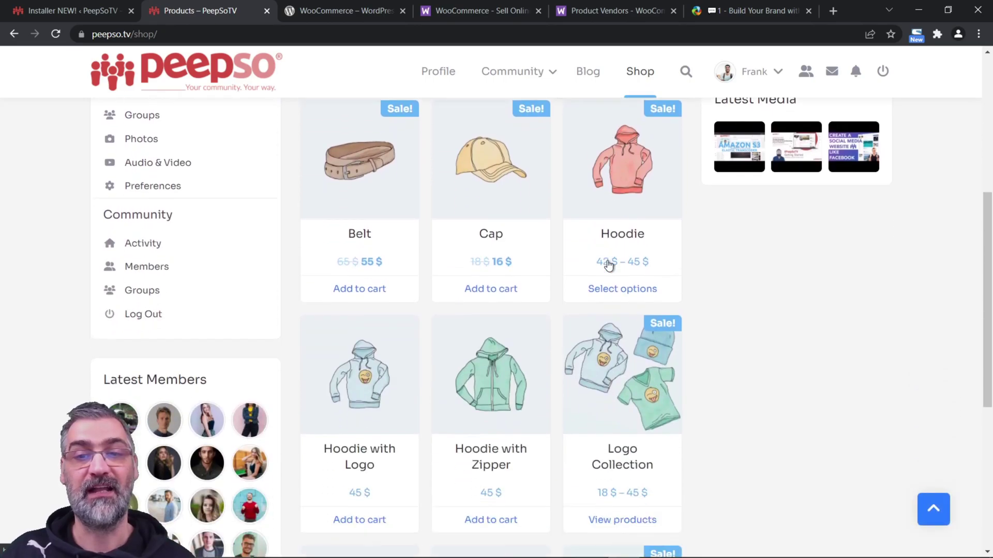
scroll(608, 265, "up", 3)
left_click(619, 267)
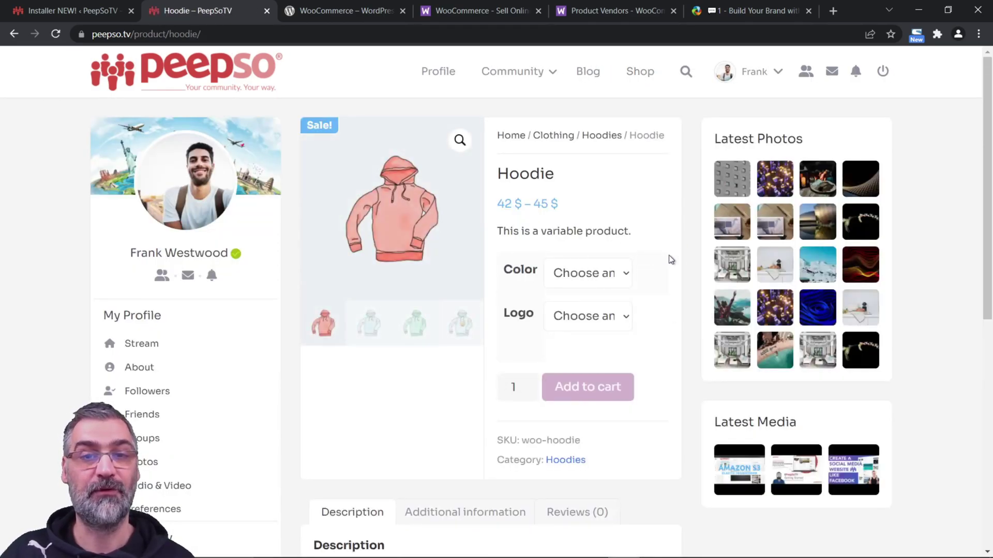
scroll(675, 259, "down", 7)
scroll(623, 331, "up", 7)
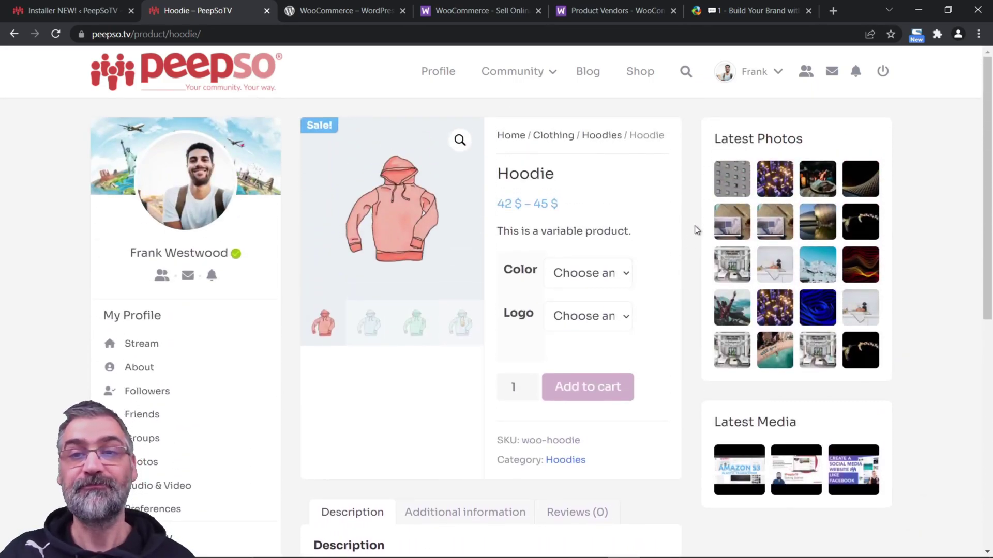
left_click(69, 12)
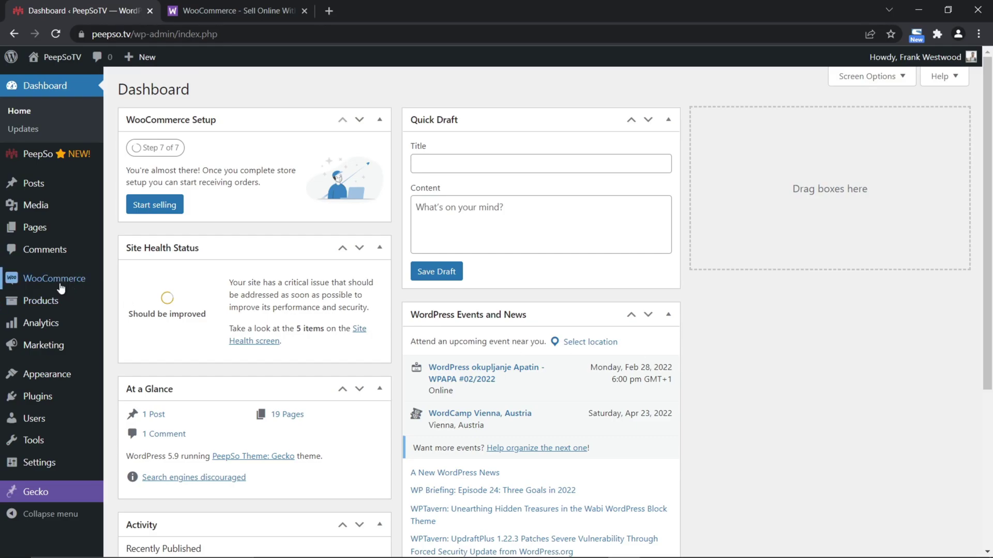
Open Plugins > Installed Plugins and scroll to inactive PeepSo Monetization beside active WooCommerce 6.2.0.
mouse_move(58, 287)
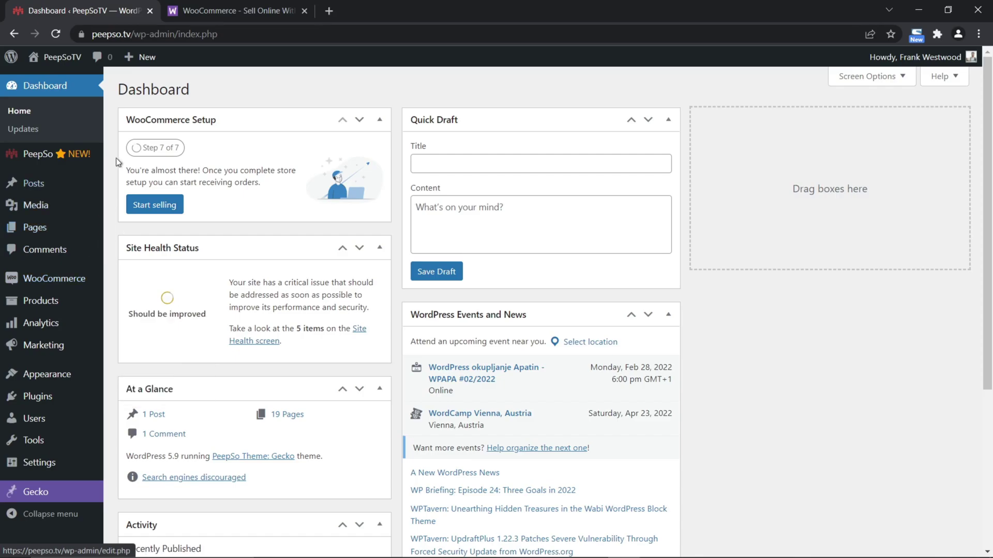
mouse_move(43, 397)
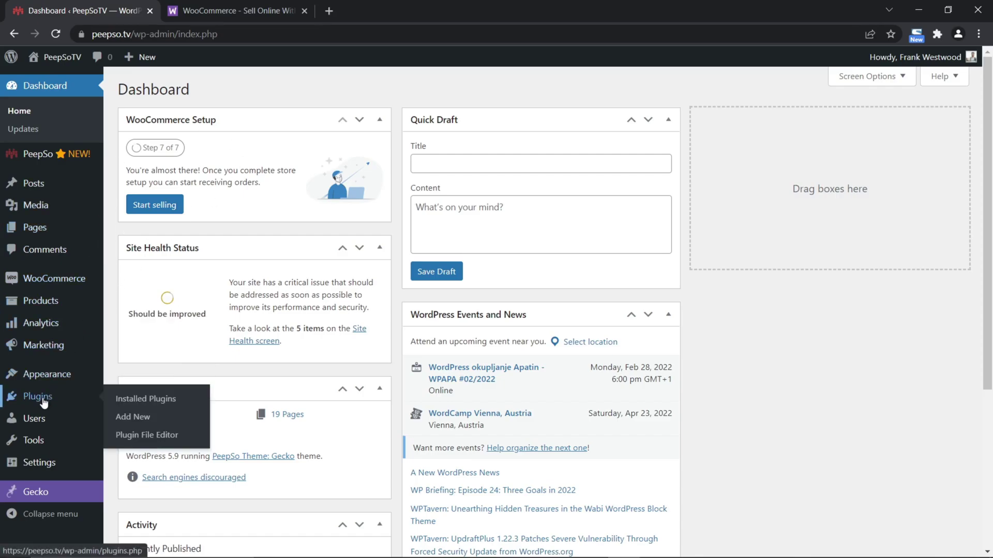
left_click(138, 401)
scroll(290, 377, "down", 3)
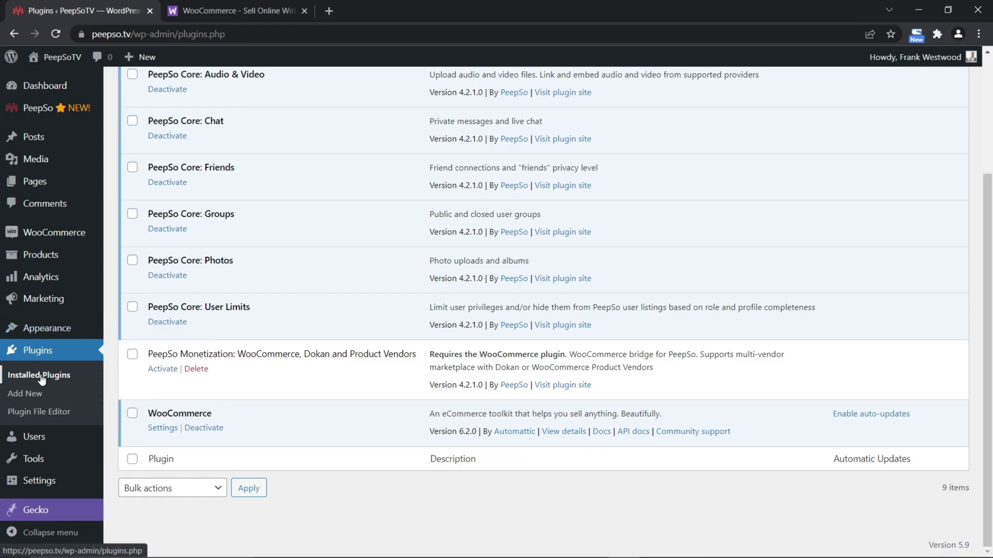
Search Add Plugins for 'wooc' to confirm WooCommerce is already active, then go back to the Dashboard.
left_click(25, 394)
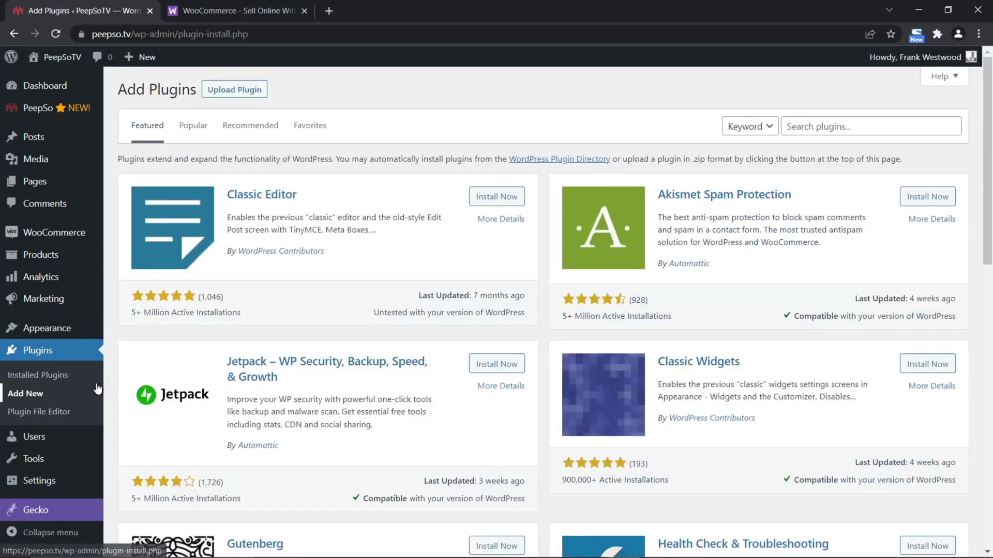
left_click(810, 126)
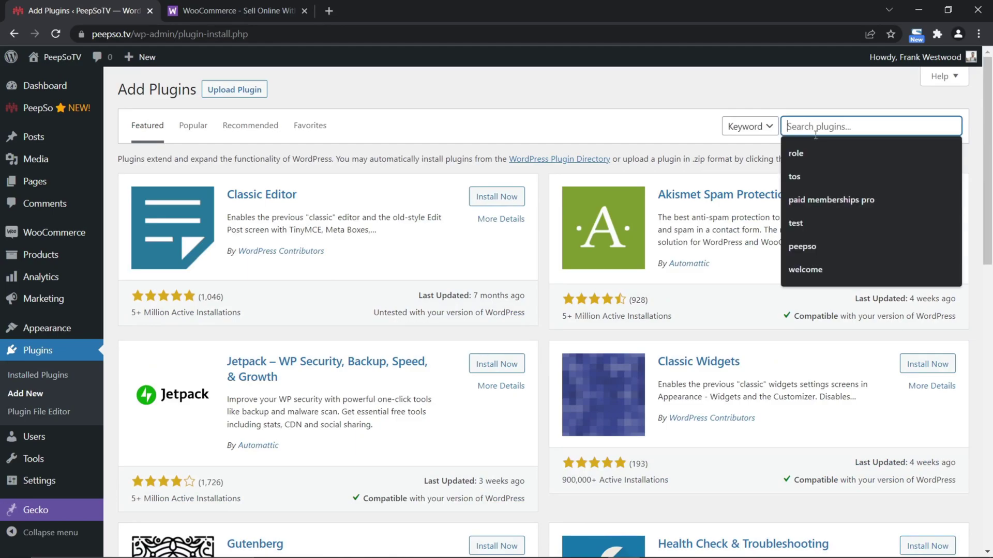
type("woocommerce")
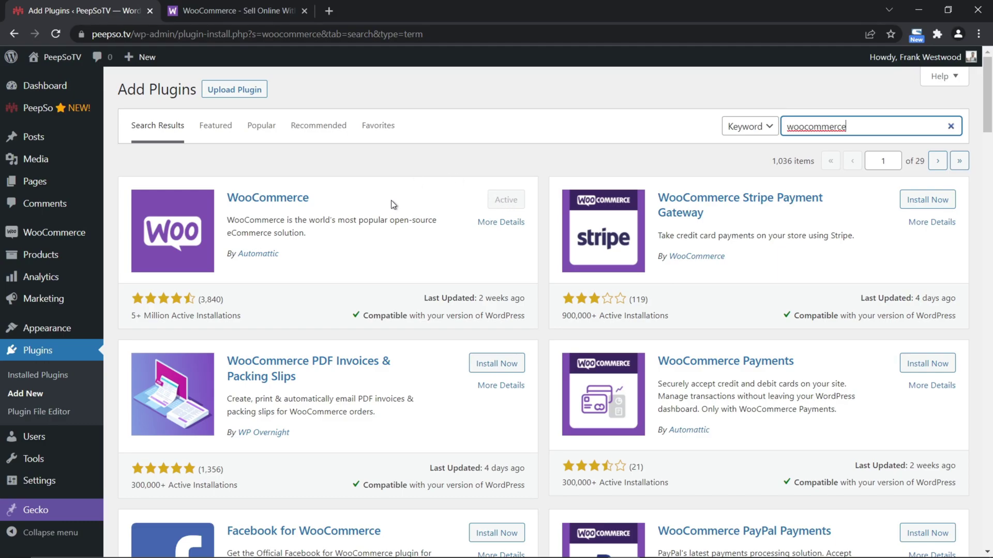
left_click(45, 85)
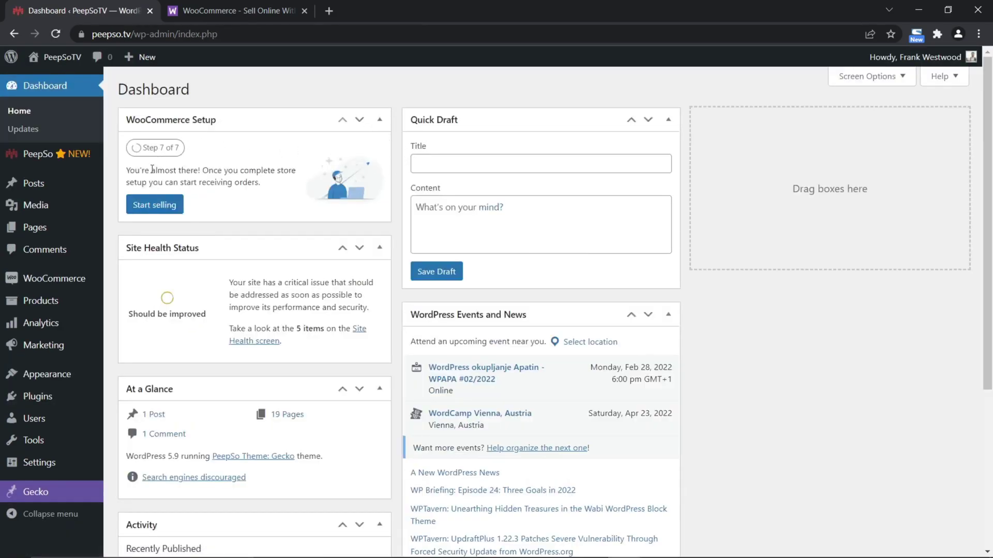
Open the WooCommerce Home setup checklist from Start selling, with only marketing tools left.
left_click(146, 207)
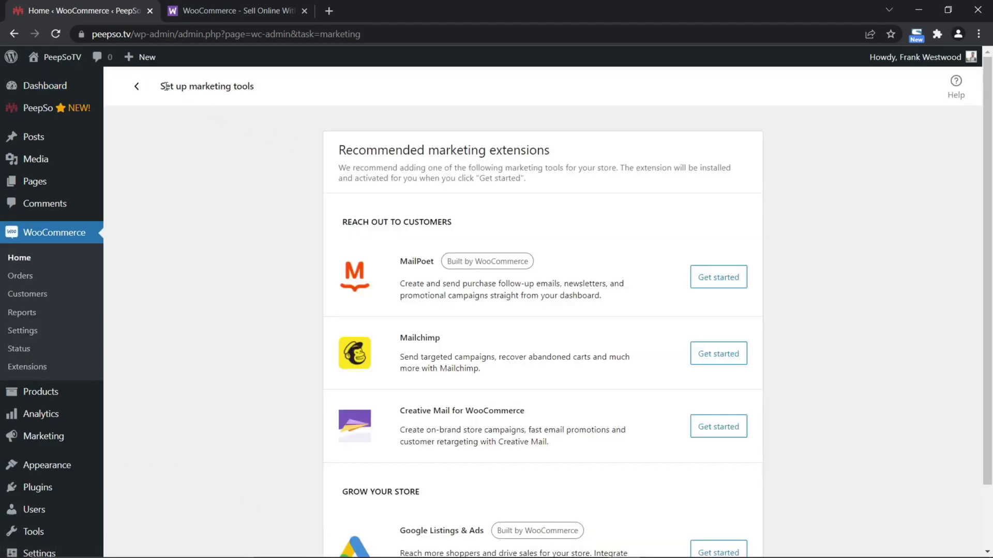
left_click(137, 88)
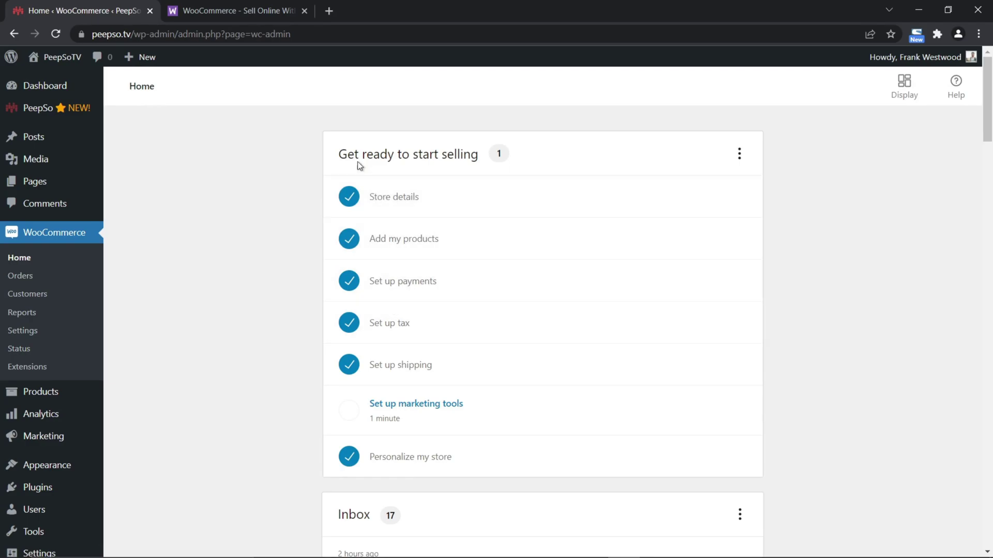
left_click(222, 12)
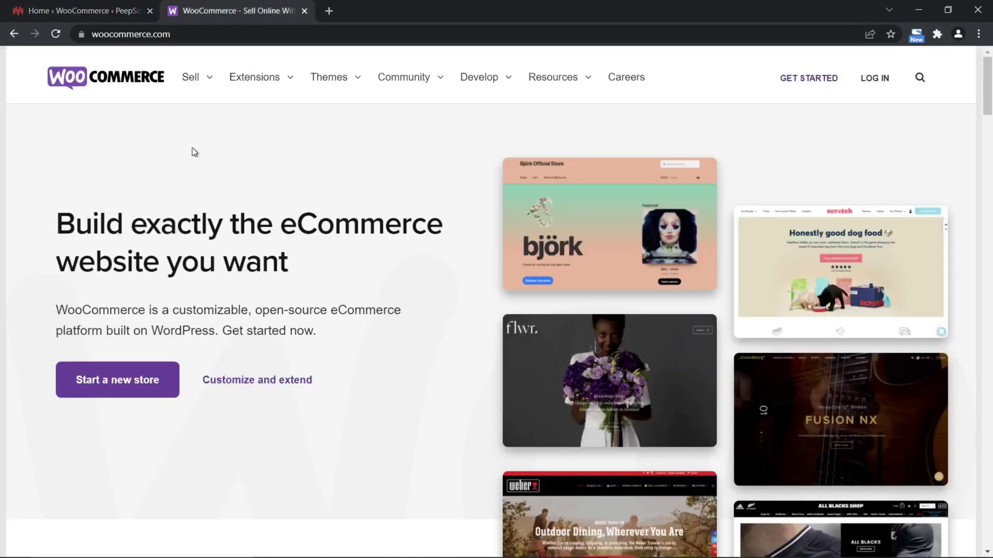
mouse_move(550, 84)
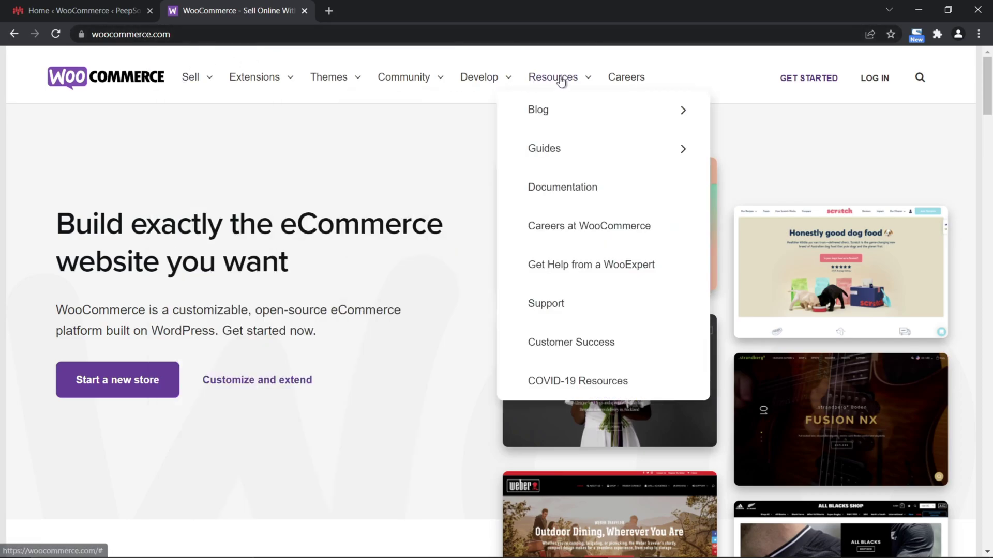
mouse_move(572, 153)
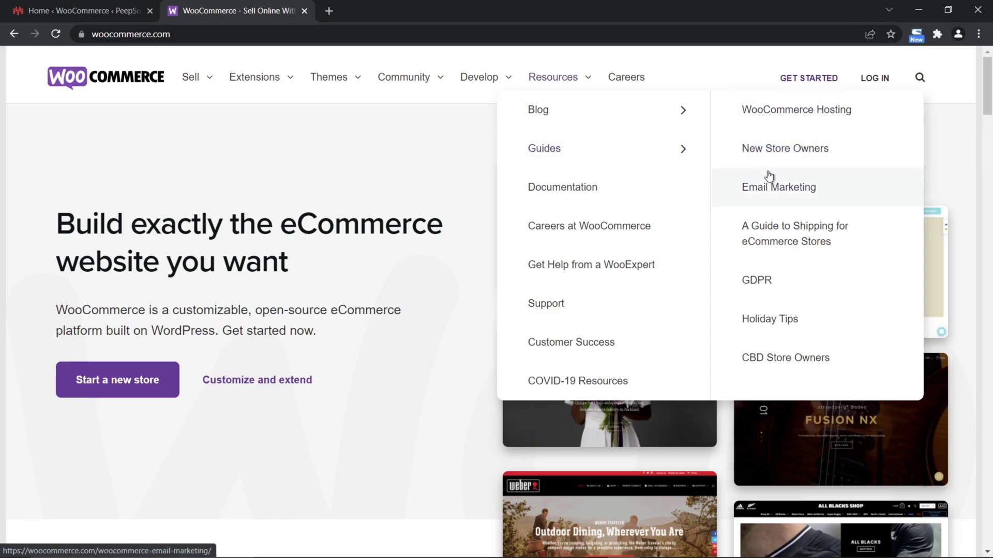
left_click(770, 151)
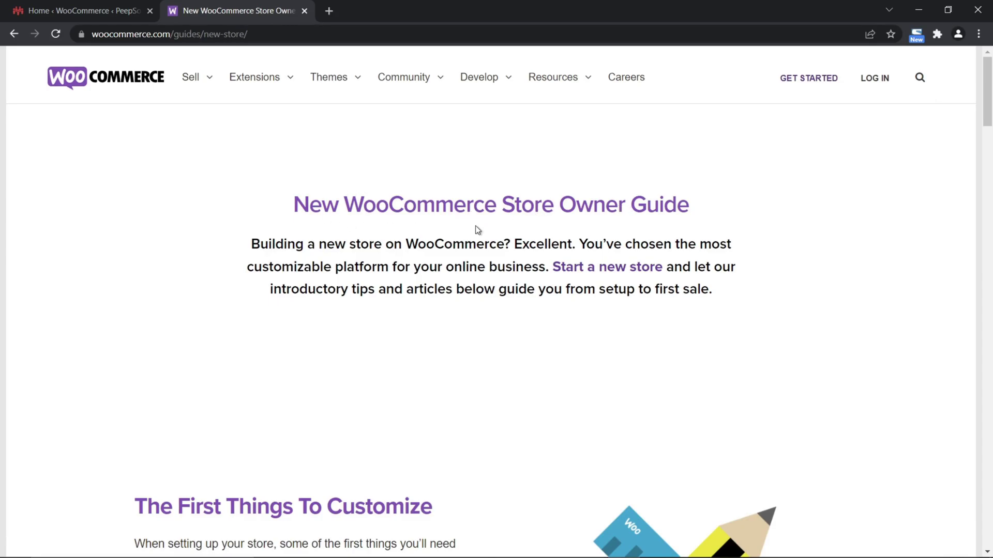
scroll(477, 230, "down", 15)
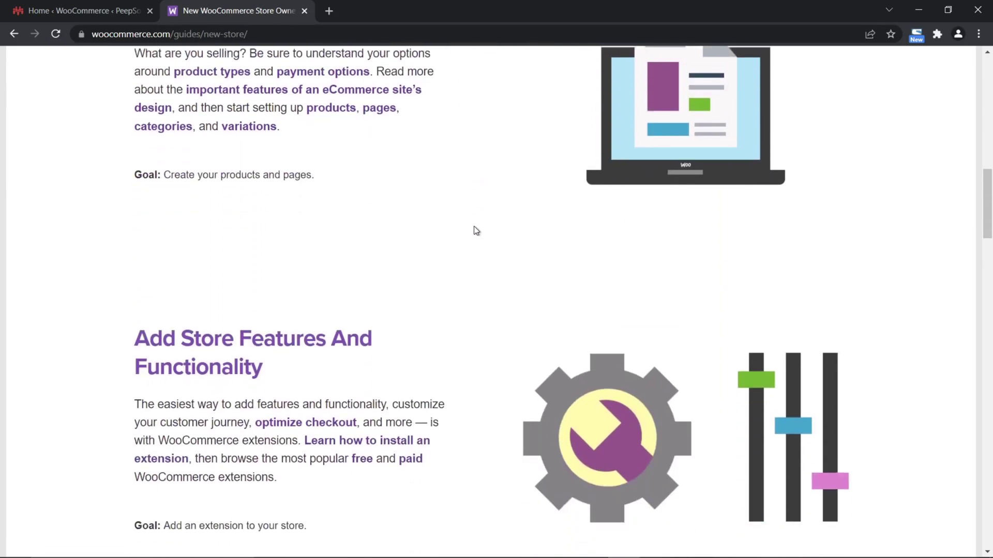
scroll(477, 231, "down", 20)
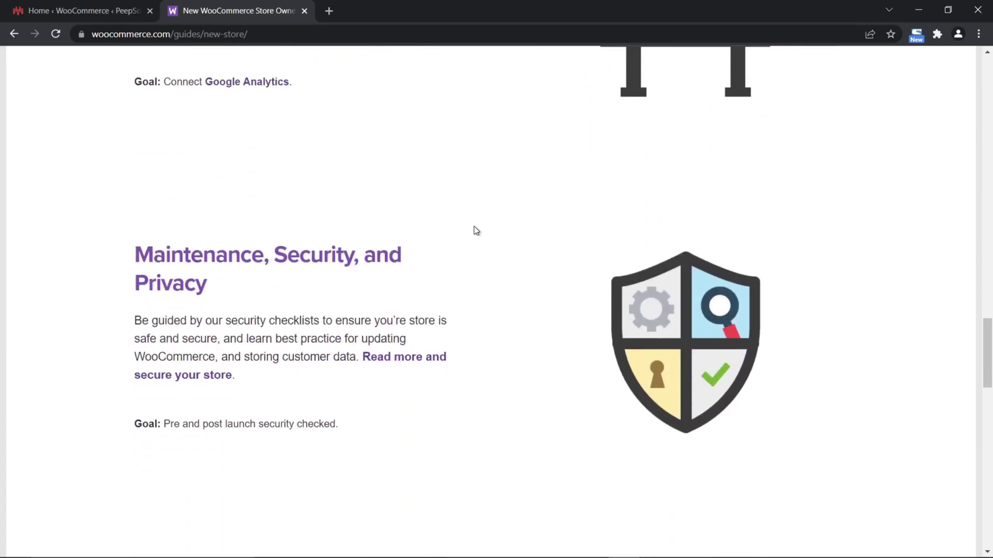
scroll(474, 228, "down", 5)
scroll(472, 228, "up", 20)
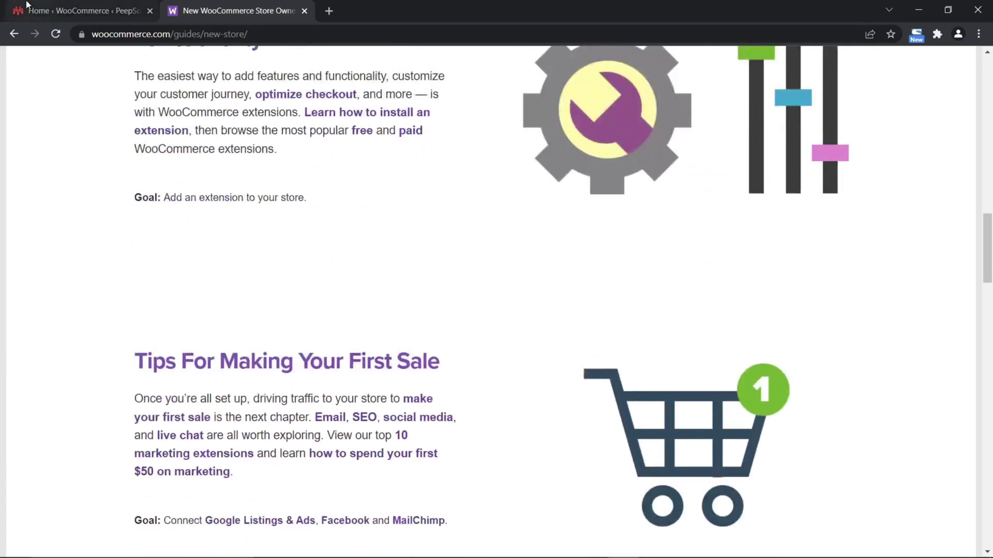
left_click(57, 11)
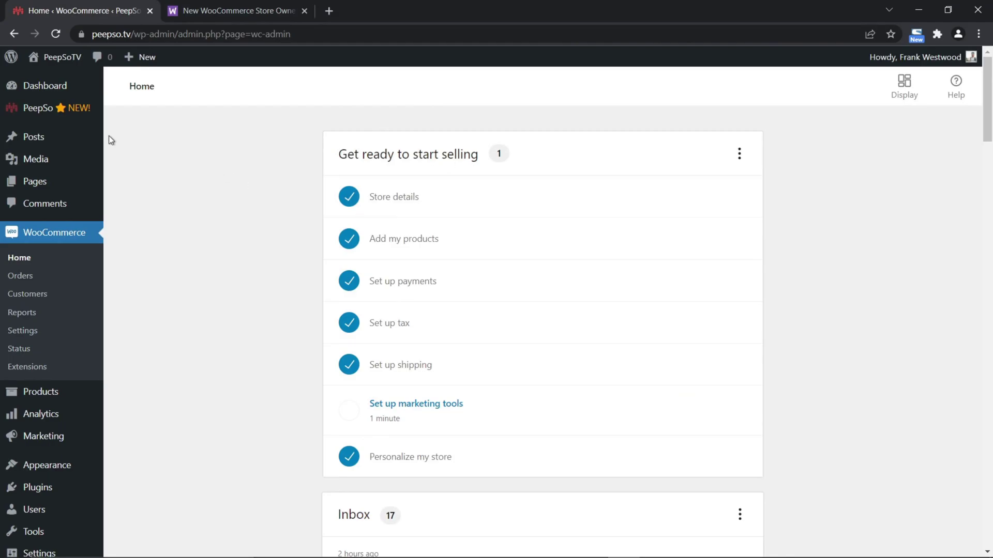
Open the community site in a new tab from the Dashboard's Visit Community link.
left_click(43, 90)
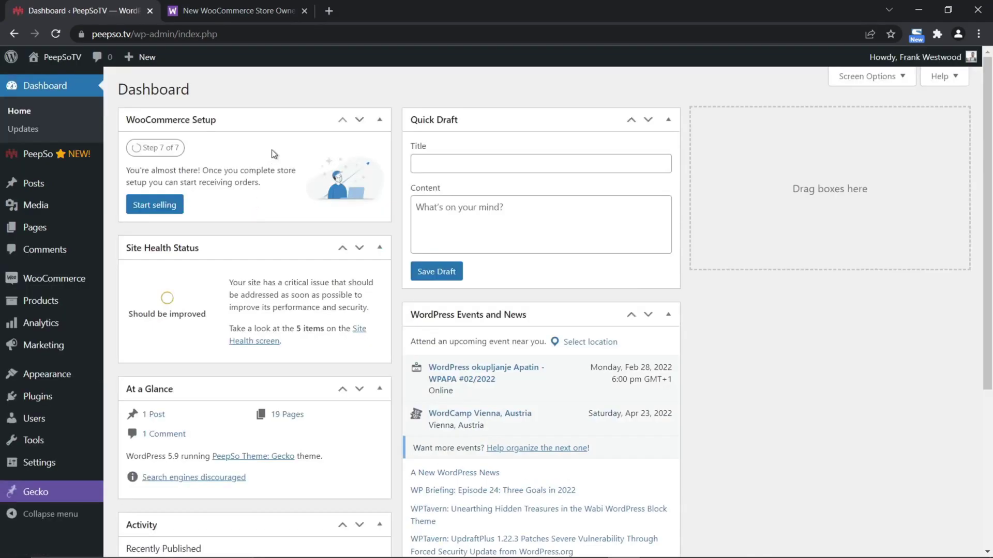
mouse_move(66, 58)
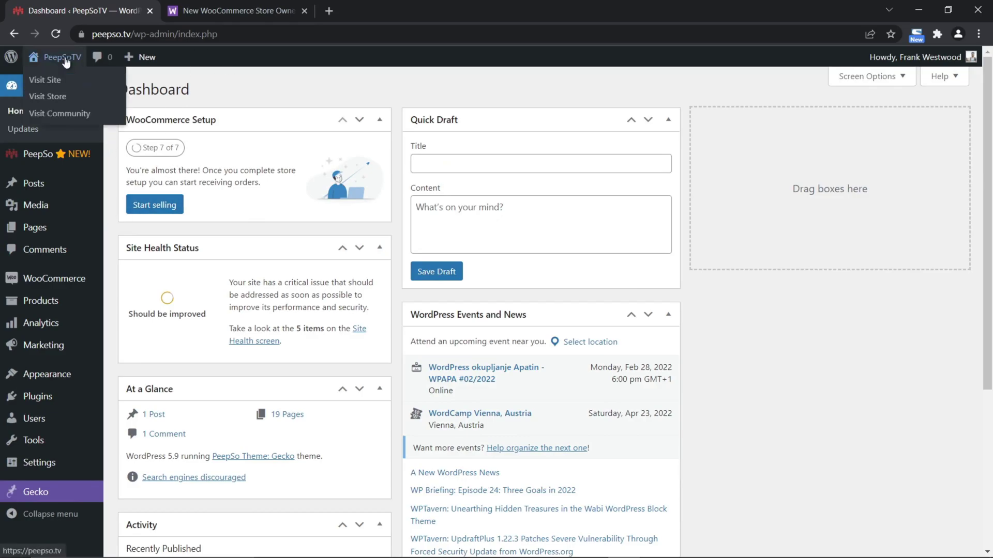
right_click(61, 113)
left_click(76, 123)
left_click(237, 14)
Scroll through the shop's product catalogue, then return to the admin Dashboard tab.
left_click(651, 77)
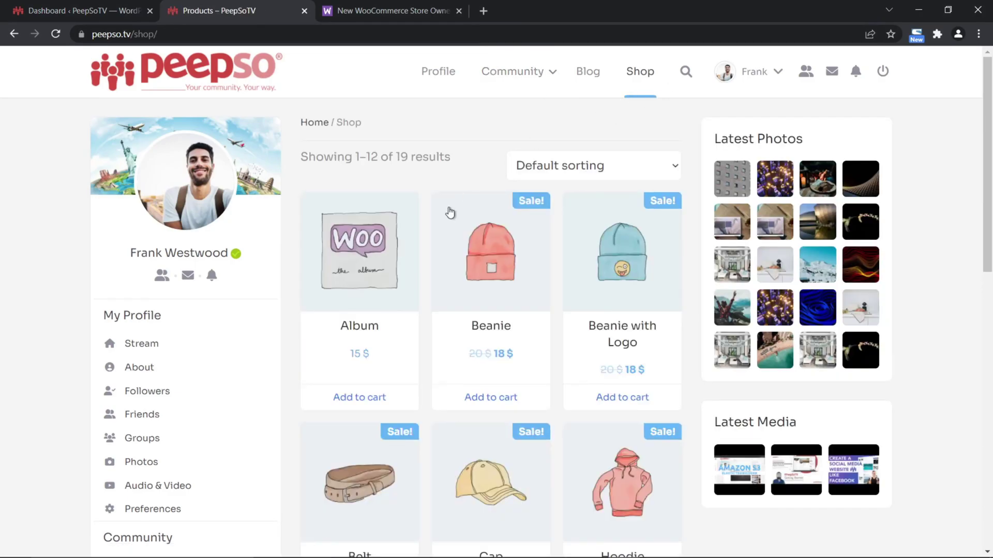
scroll(603, 281, "down", 3)
scroll(600, 279, "down", 6)
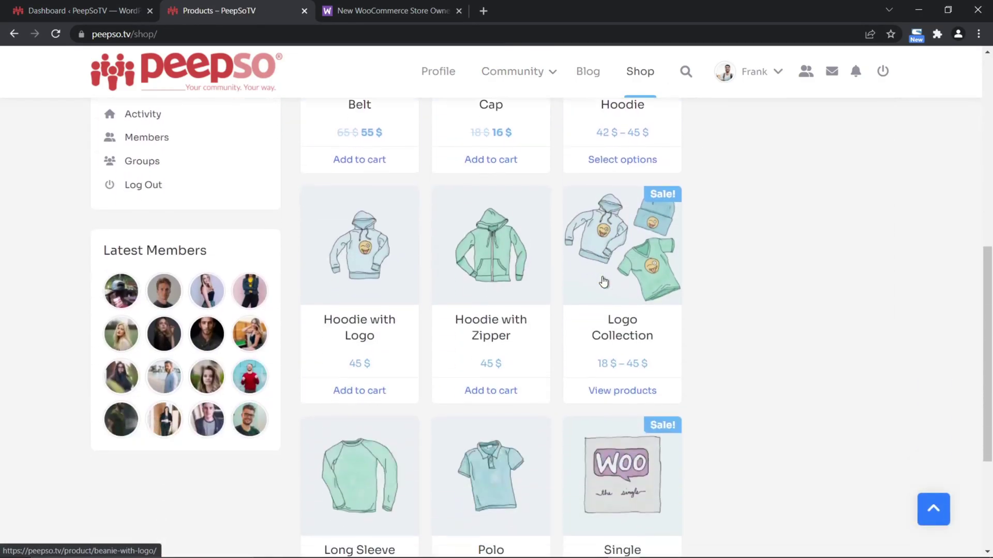
left_click(76, 14)
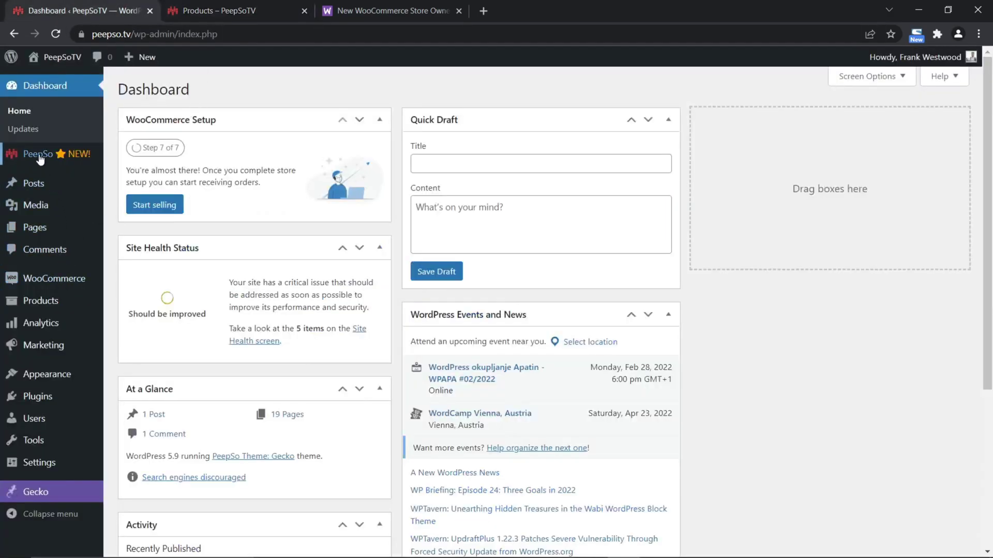
Activate the WooCommerce, Dokan and Product Vendors integration in the PeepSo Installer's Monetization section.
mouse_move(89, 160)
left_click(166, 229)
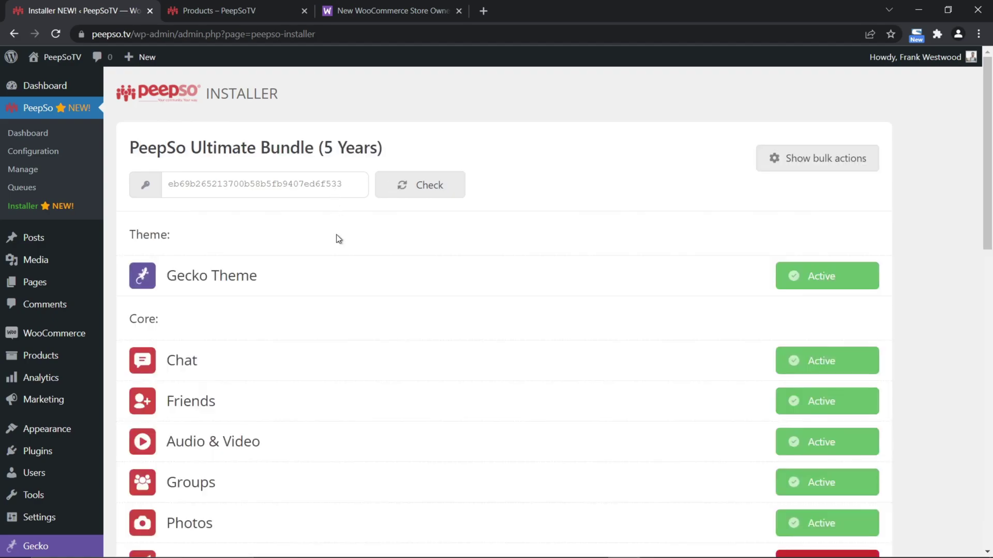
scroll(344, 238, "down", 15)
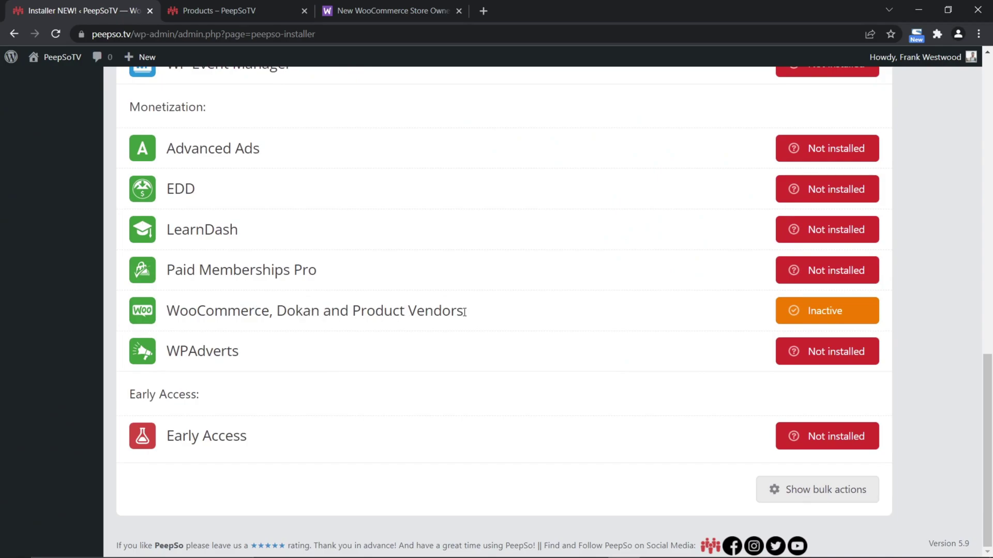
left_click(824, 313)
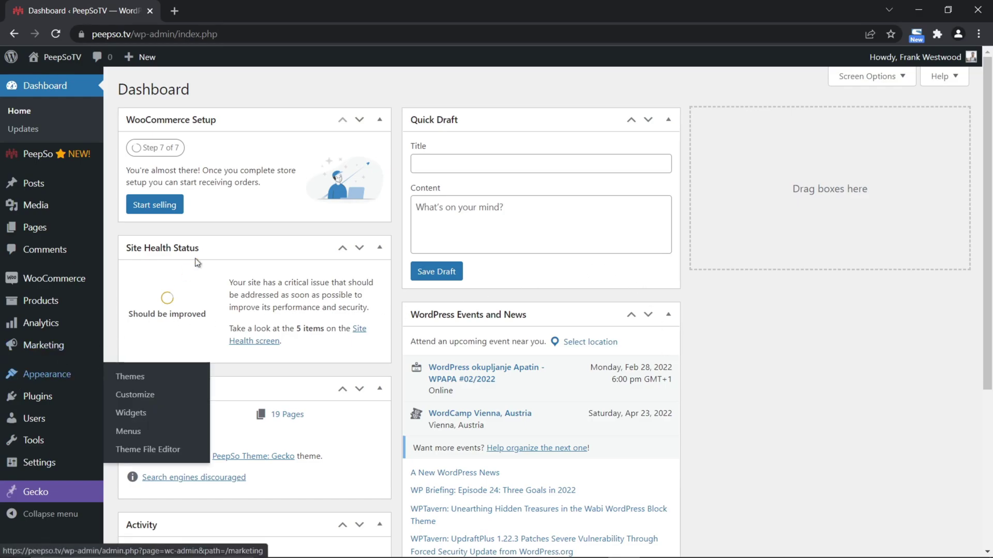
Open the community's Recent Activity stream in a new tab, then go to admin Appearance > Widgets.
mouse_move(57, 57)
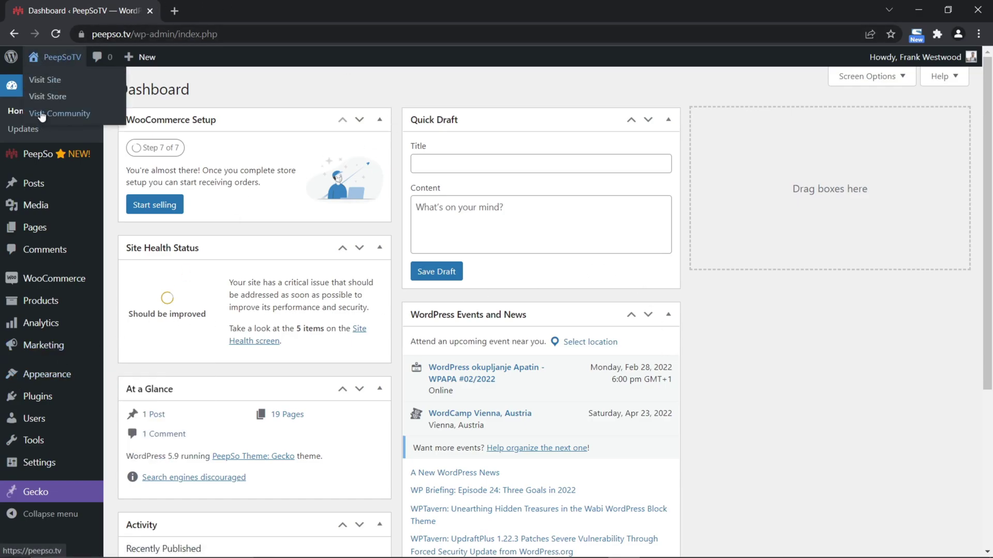
right_click(41, 116)
left_click(67, 122)
left_click(215, 8)
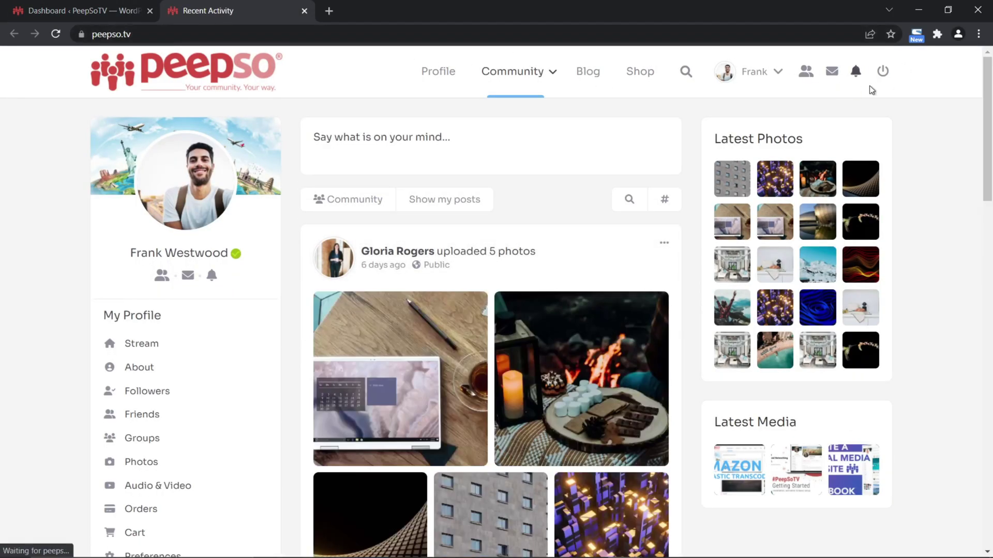
left_click(127, 13)
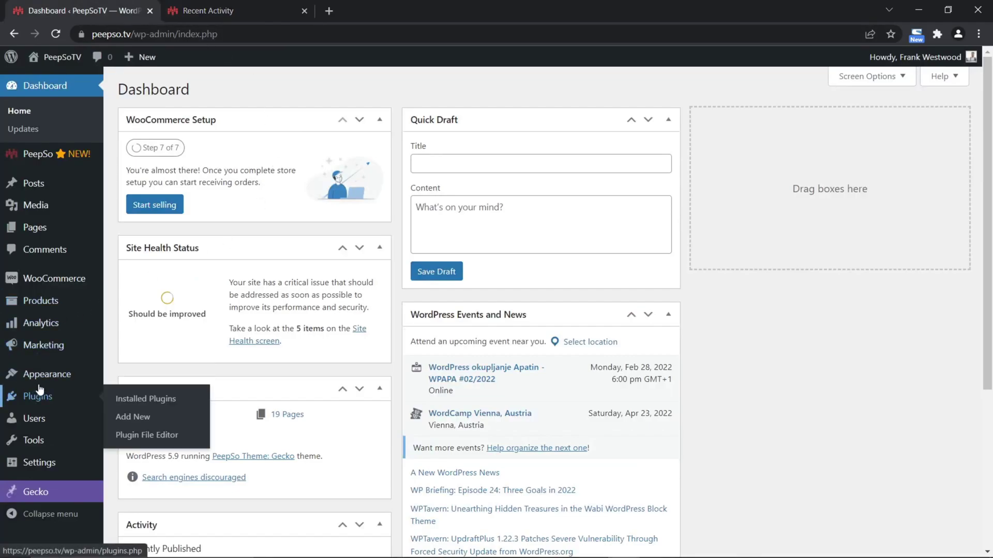
left_click(128, 414)
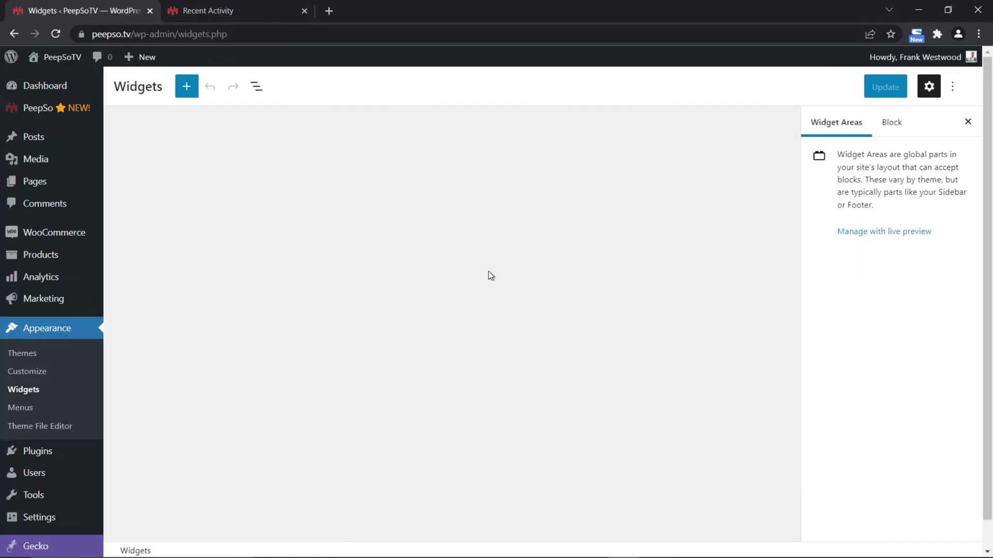
Insert a Cart block into the Header (Cart) widget area and save it with Update.
scroll(382, 290, "down", 3)
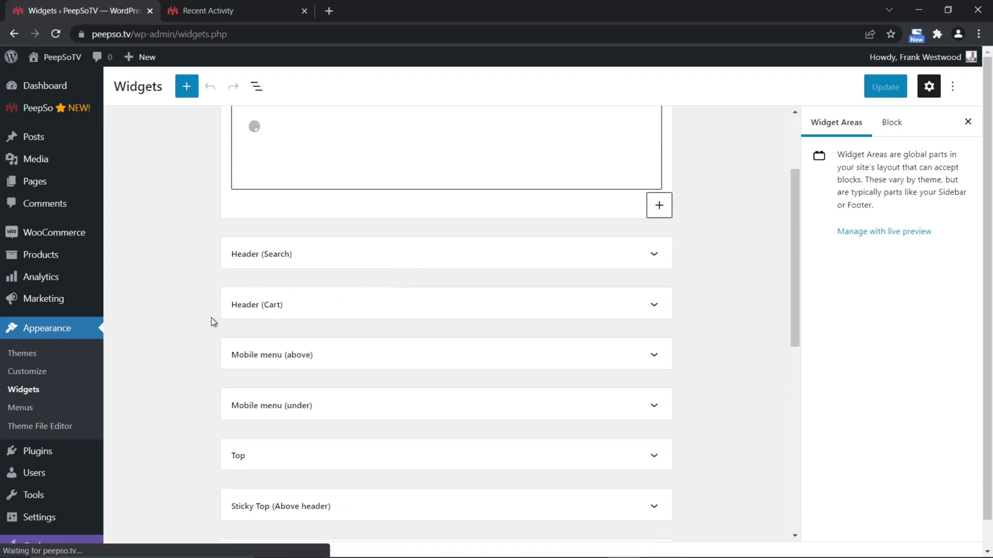
scroll(365, 310, "down", 1)
left_click(344, 250)
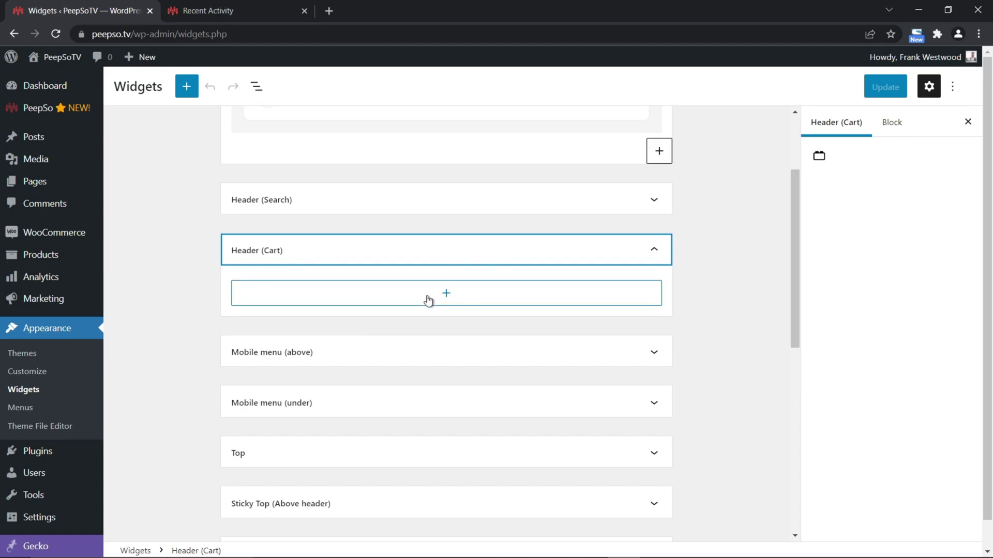
left_click(444, 295)
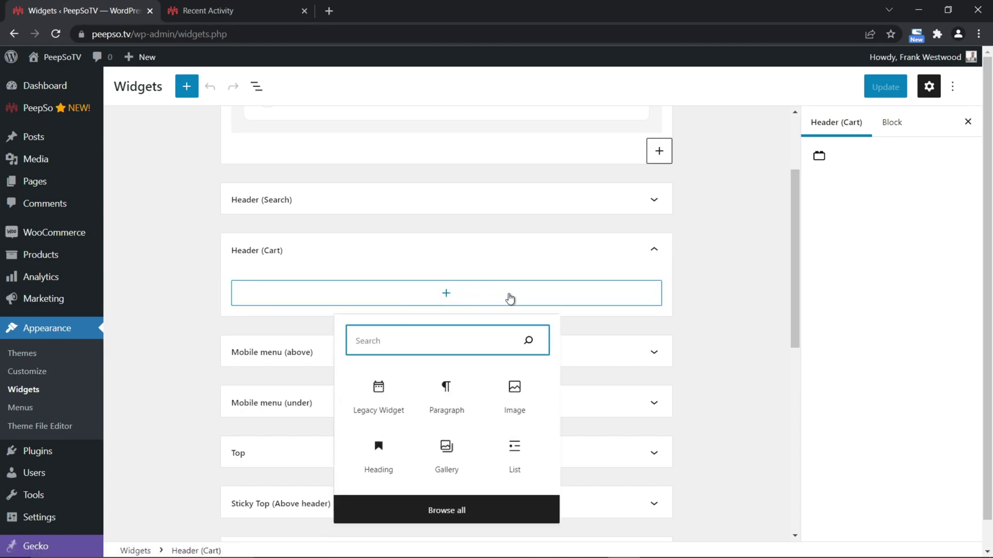
type("cart")
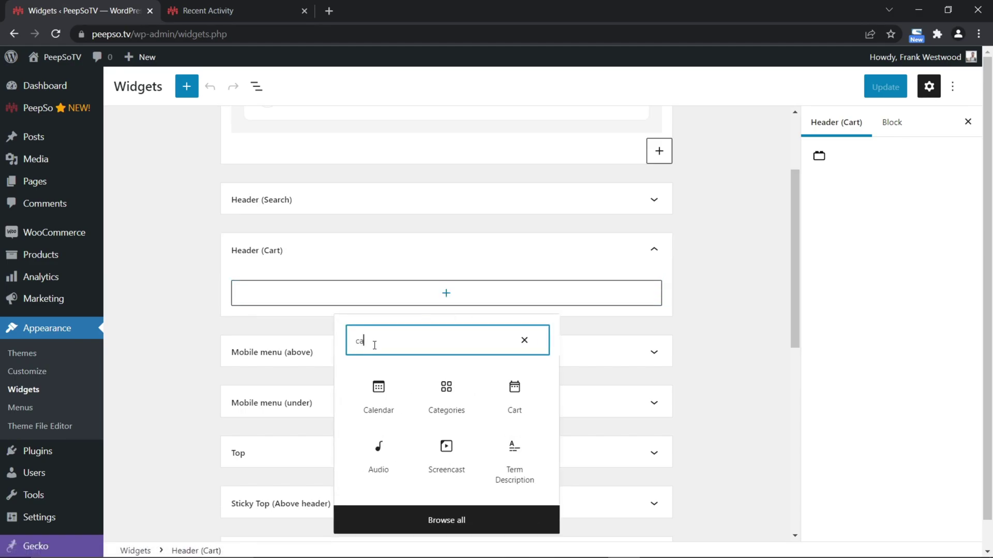
left_click(379, 390)
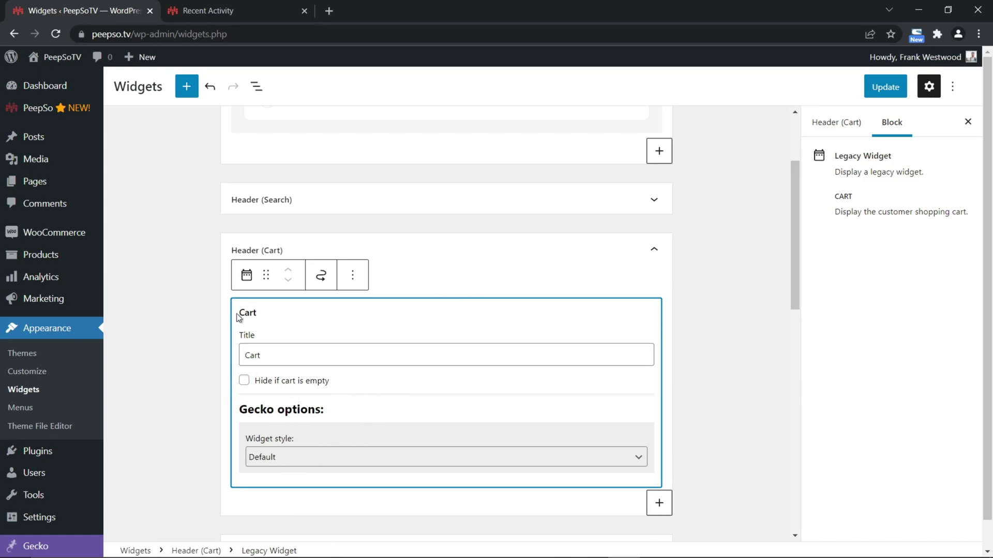
left_click(885, 87)
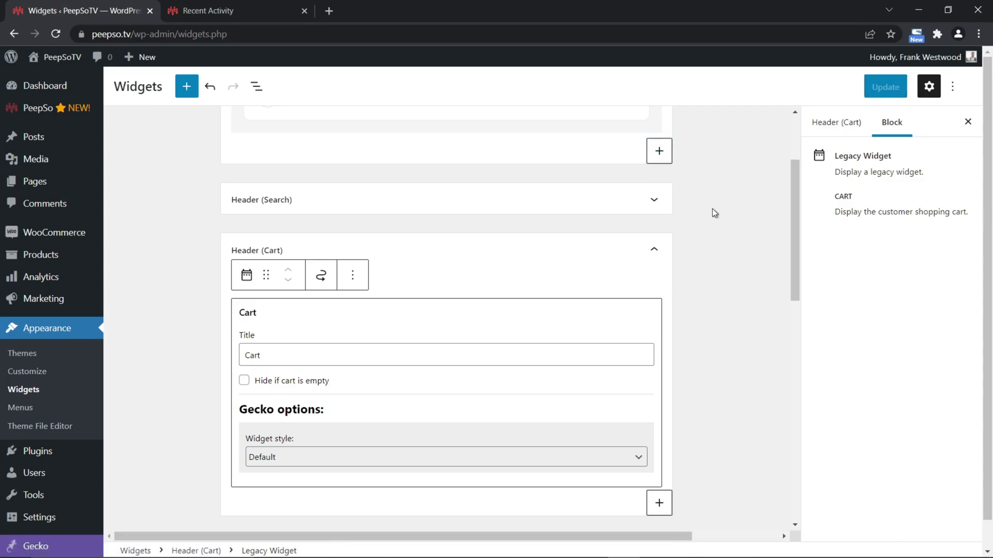
Reload the community, then add the Cap, Album and Belt from the Shop to the cart.
left_click(215, 11)
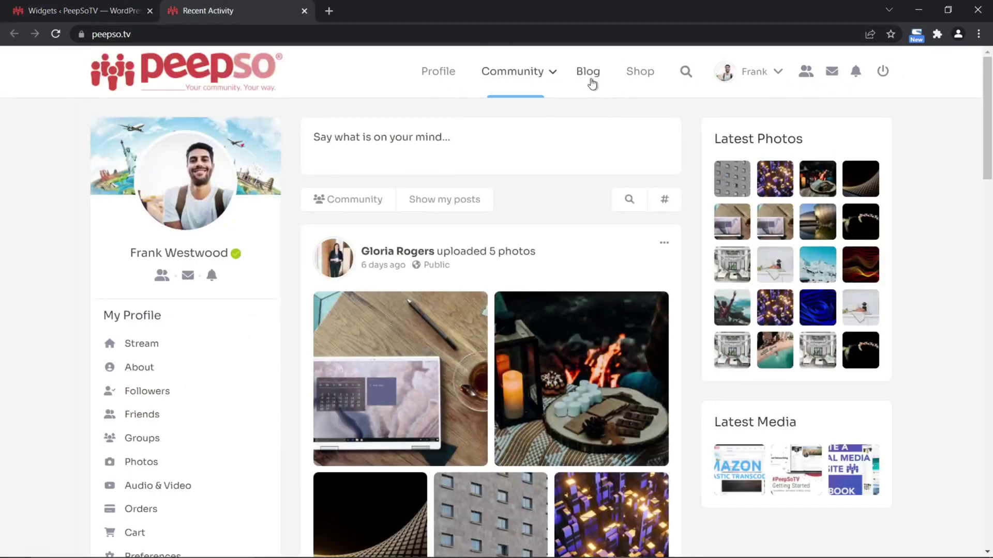
left_click(522, 81)
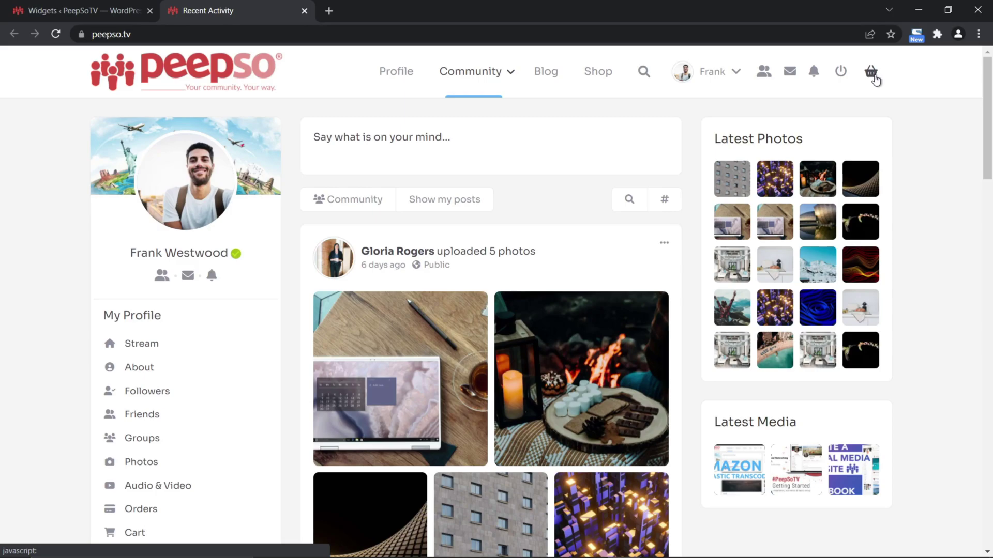
left_click(598, 74)
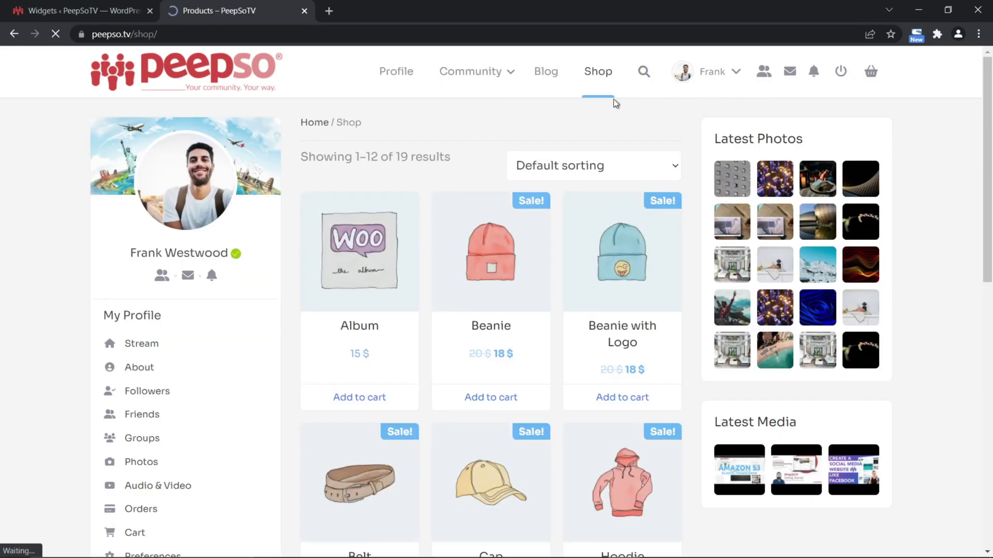
scroll(569, 292, "down", 4)
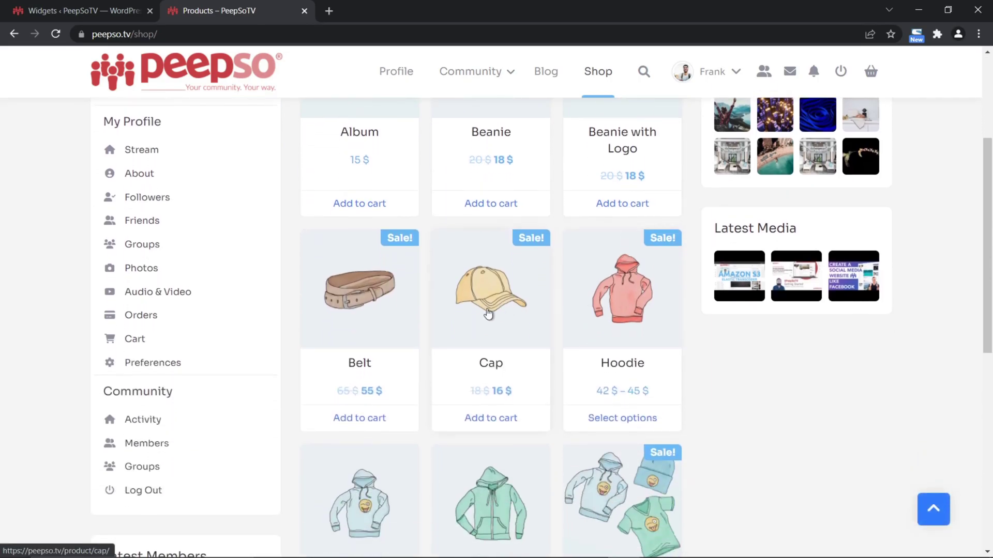
left_click(485, 311)
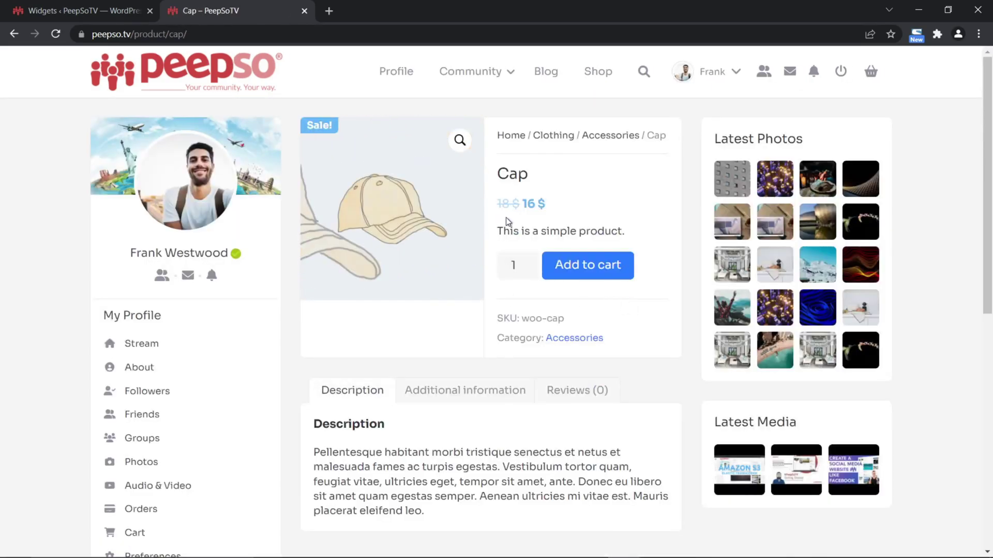
left_click(595, 265)
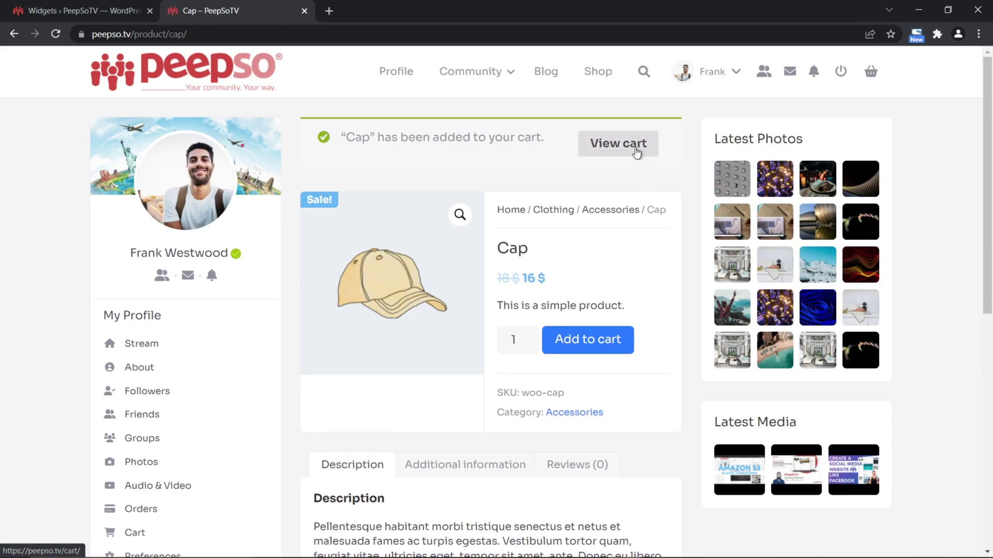
mouse_move(473, 78)
left_click(589, 73)
left_click(343, 403)
scroll(564, 390, "down", 3)
scroll(564, 390, "down", 3)
left_click(343, 358)
Add a Hoodie in Blue with Logo set to Yes to the cart.
left_click(615, 360)
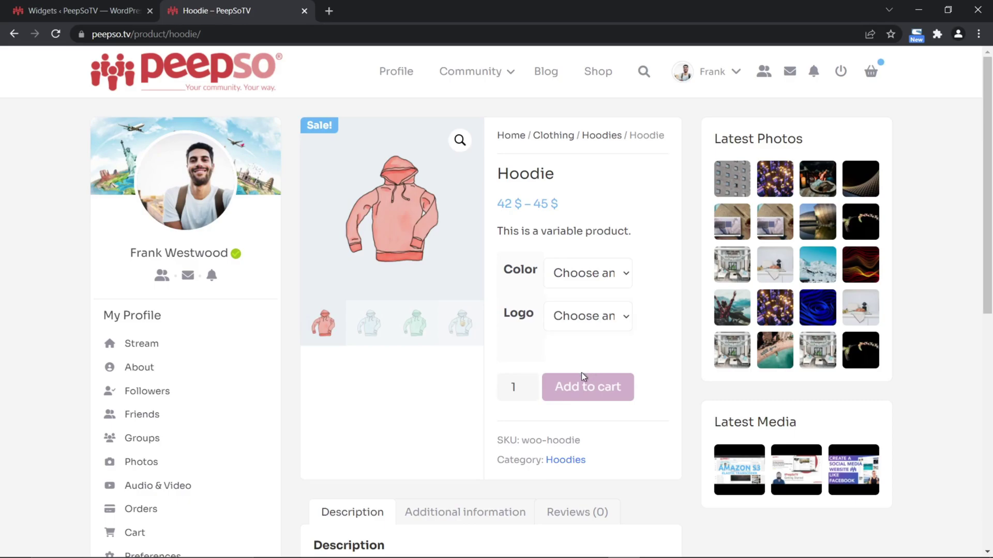
left_click(629, 324)
left_click(573, 355)
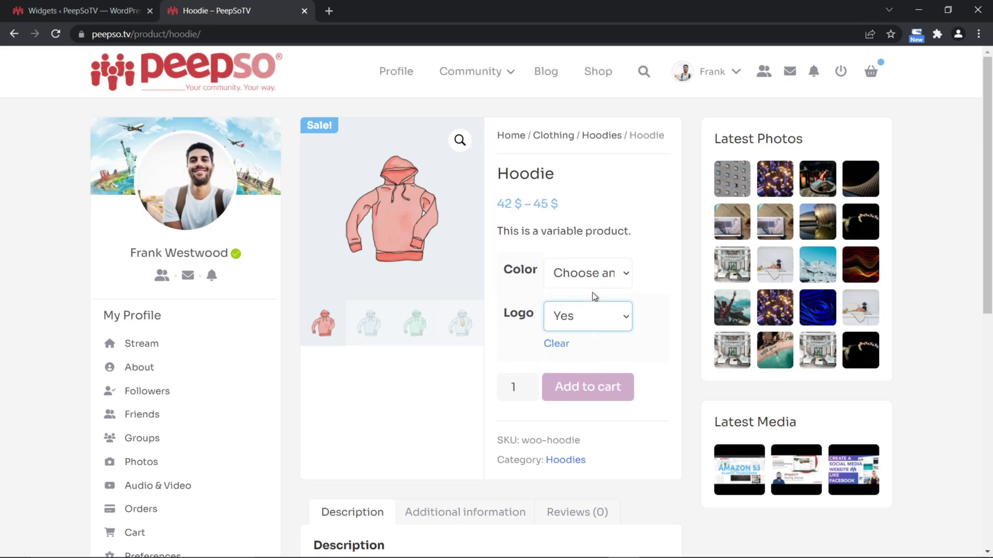
left_click(595, 279)
left_click(576, 310)
scroll(564, 424, "down", 8)
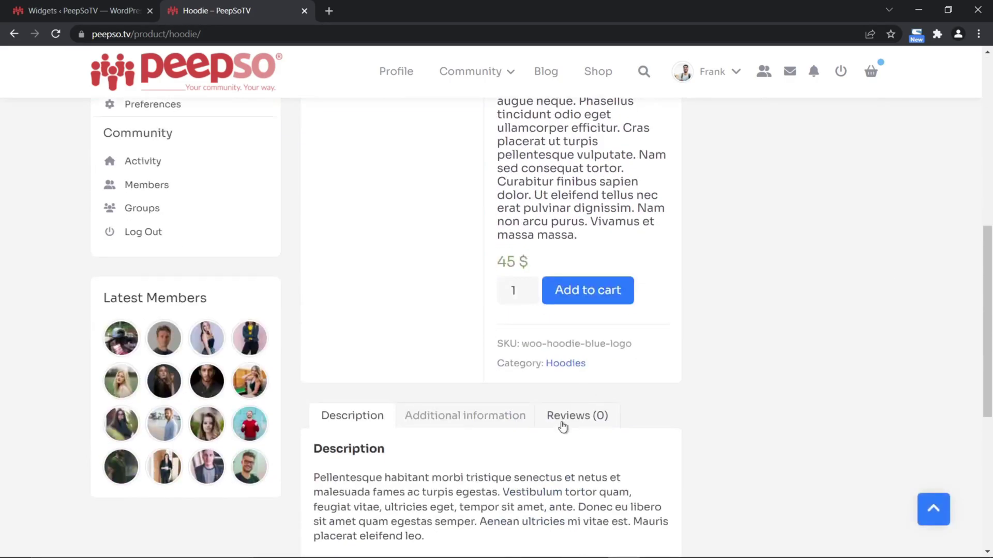
left_click(583, 300)
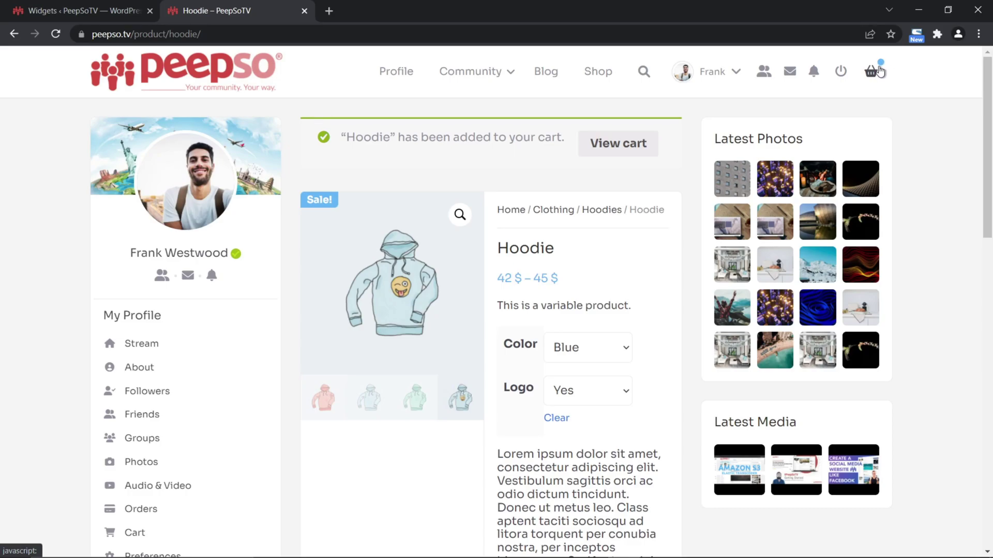
Remove the Cap from the cart, leaving Album, Belt and blue Hoodie at a 115 $ subtotal.
left_click(872, 73)
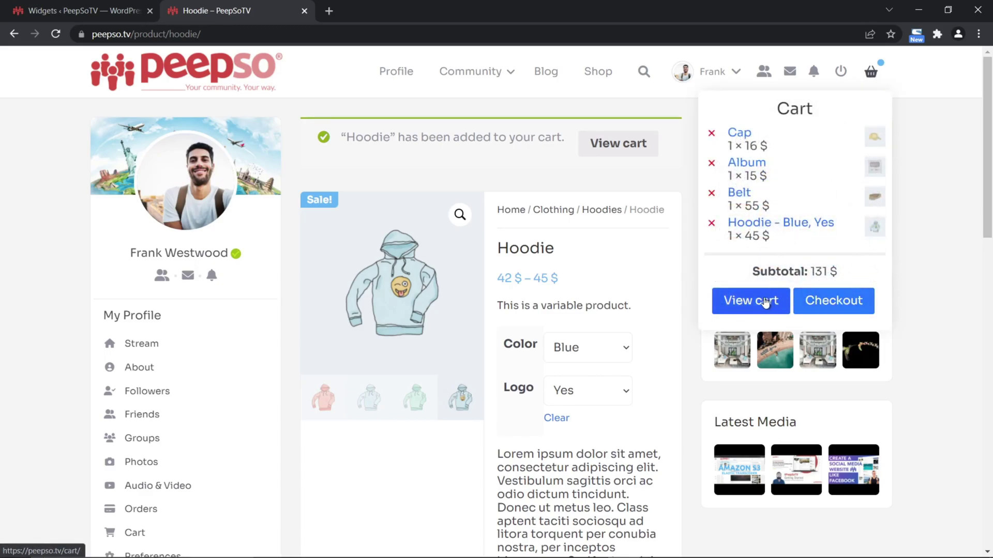
left_click(765, 300)
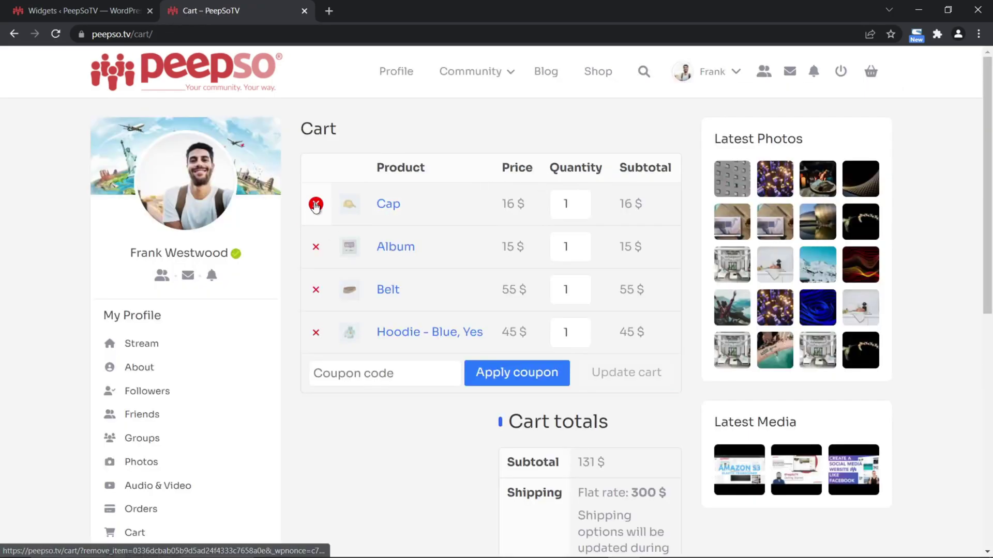
left_click(326, 206)
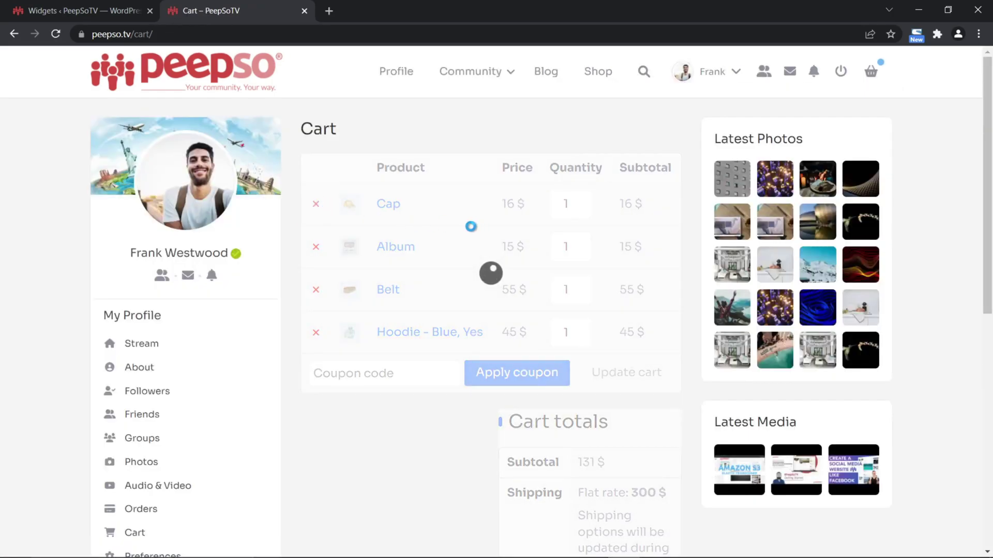
scroll(453, 356, "down", 7)
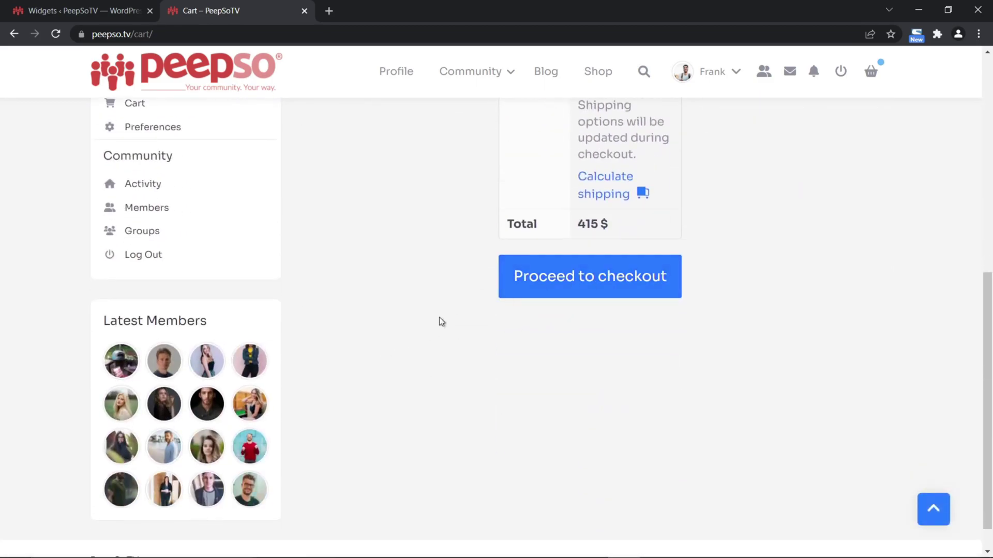
scroll(440, 303, "up", 8)
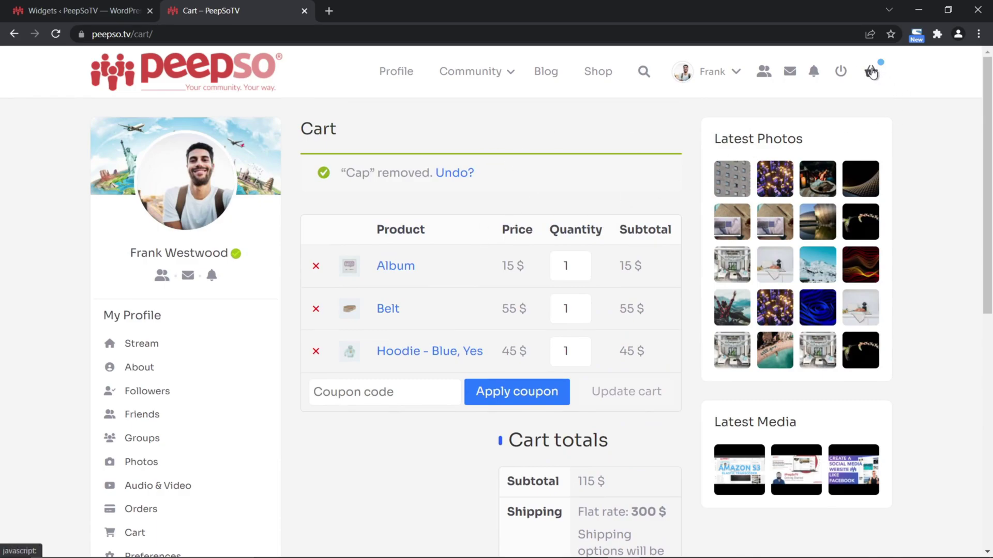
Go from the widgets page to the Dashboard and open PeepSo's General configuration page.
left_click(93, 10)
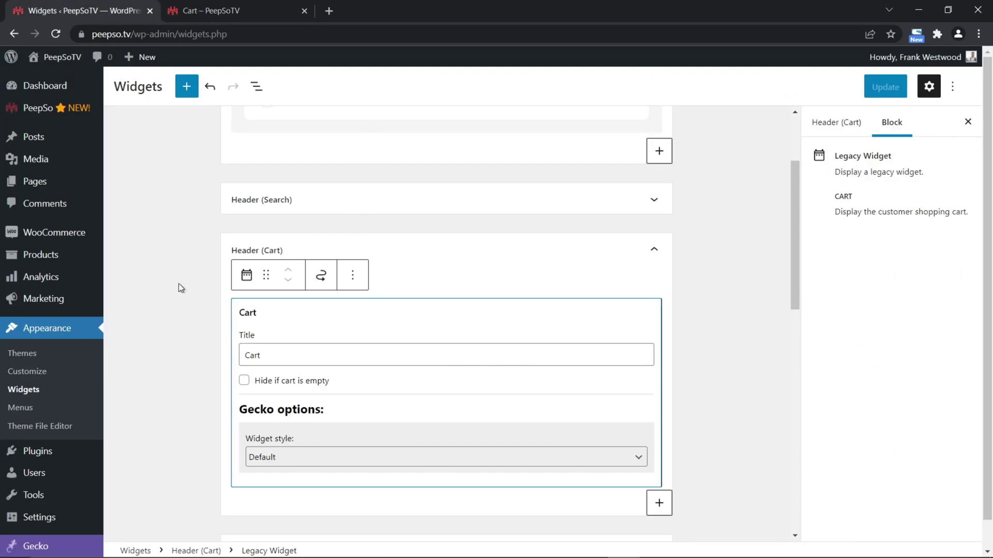
scroll(165, 292, "down", 1)
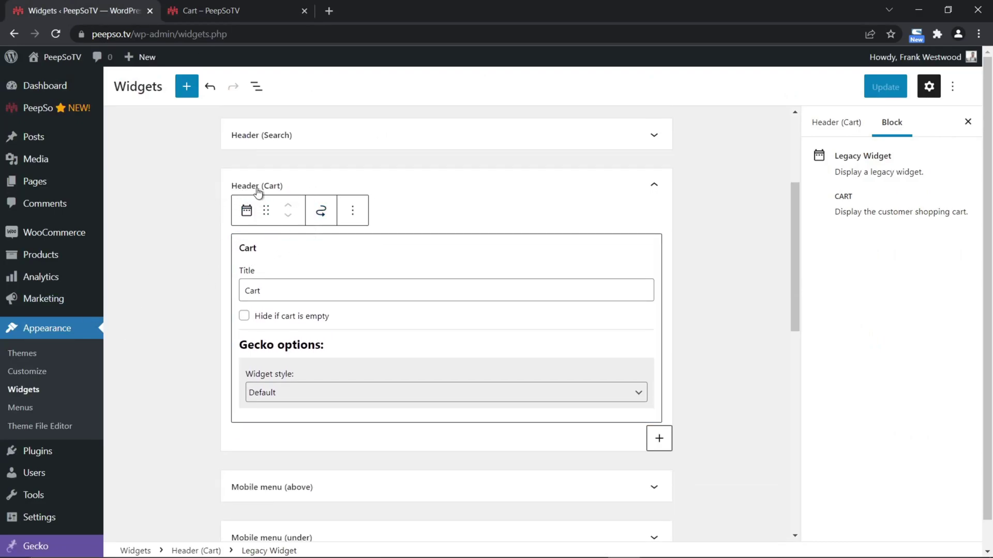
left_click(45, 86)
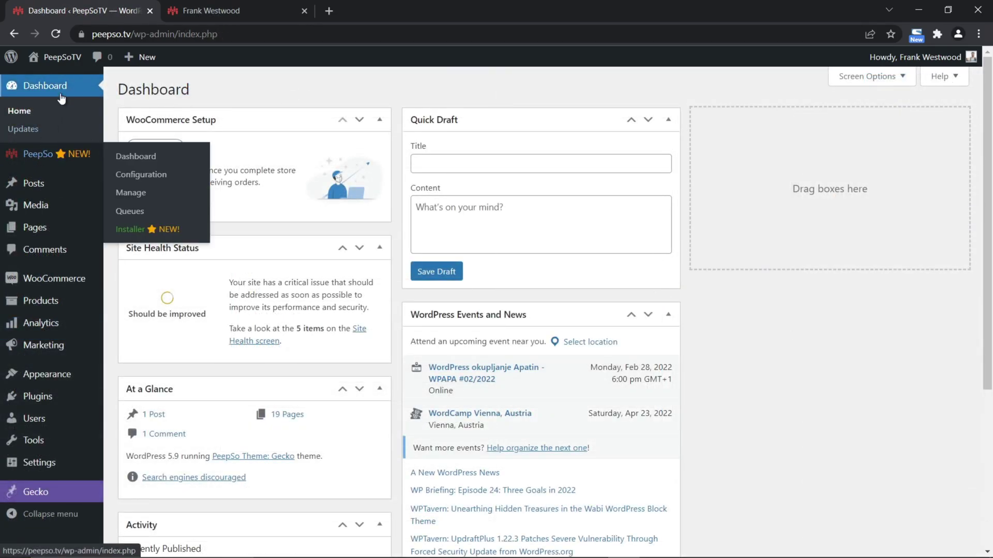
mouse_move(41, 160)
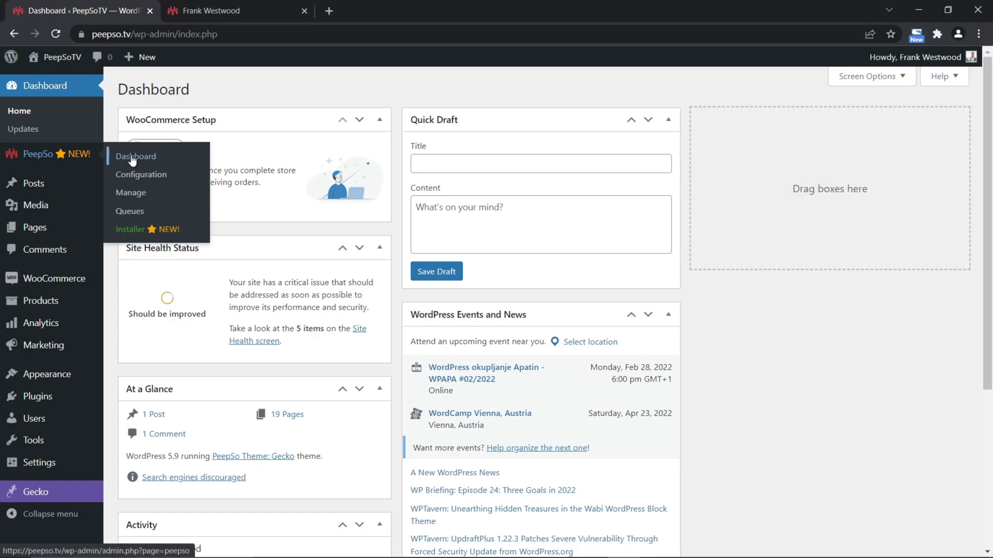
left_click(205, 179)
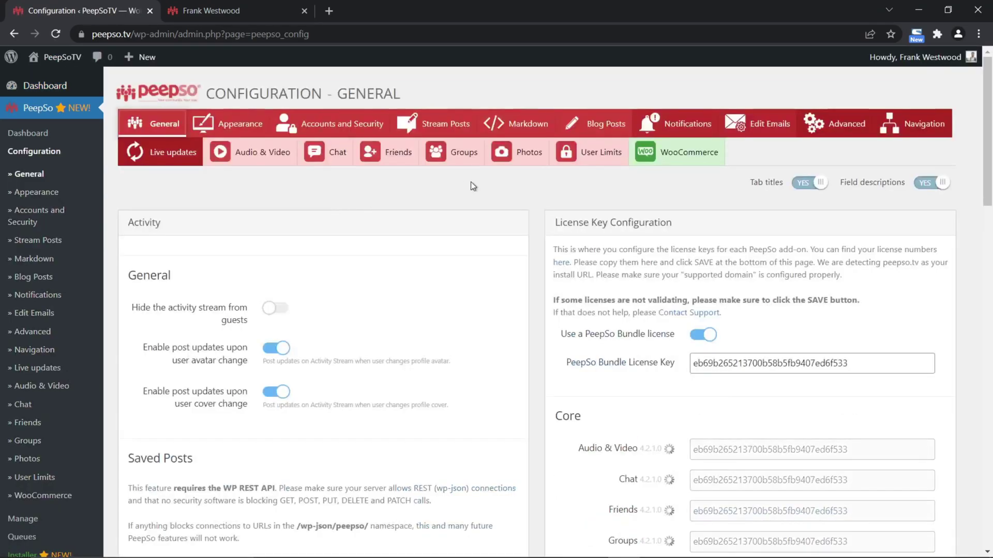
In PeepSo's WooCommerce settings, switch off the Orders and Cart profile tabs.
left_click(696, 159)
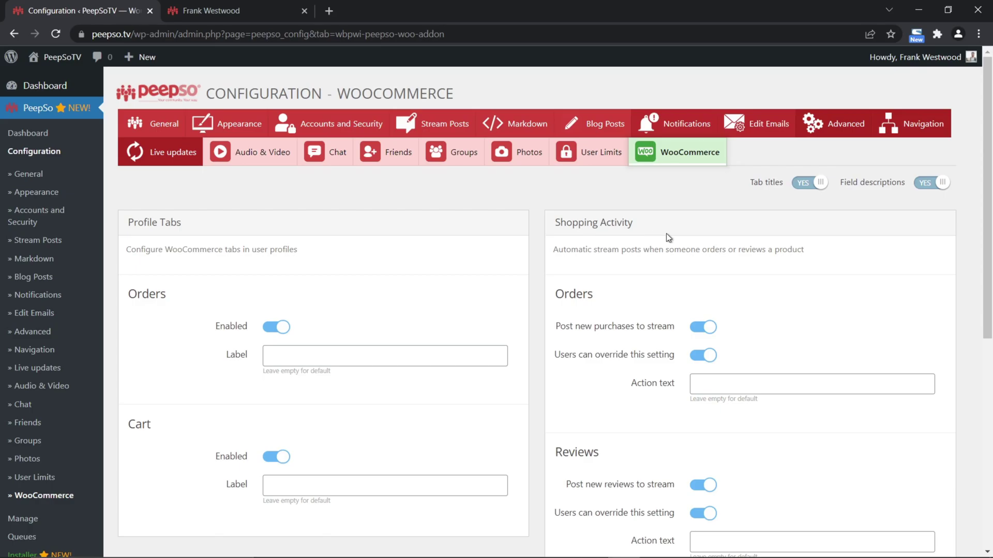
scroll(666, 234, "down", 1)
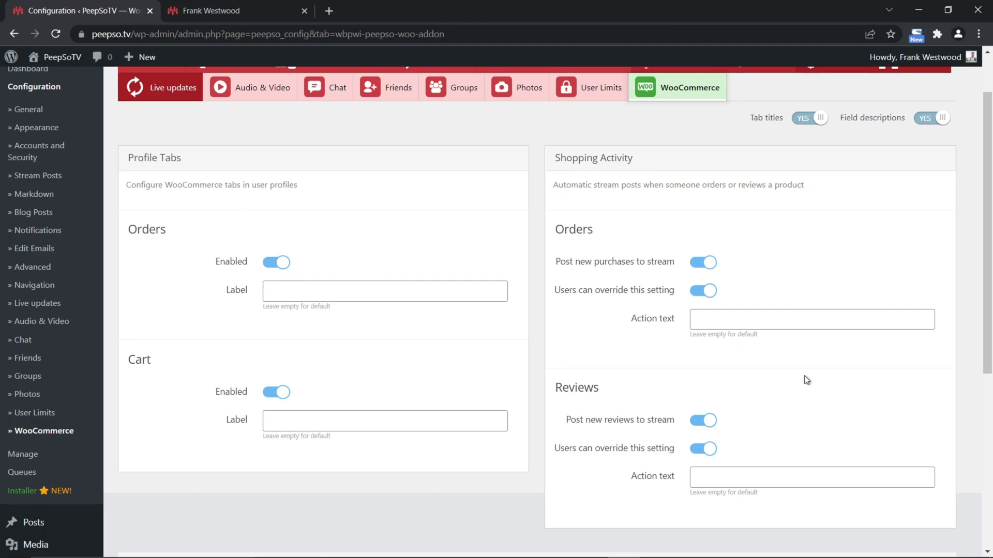
scroll(807, 372, "down", 1)
scroll(746, 358, "up", 3)
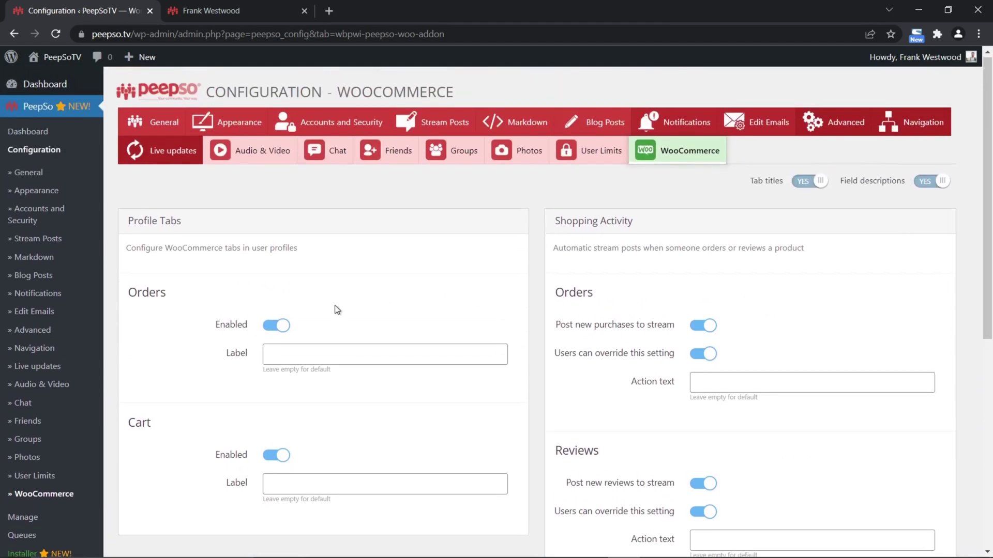
scroll(337, 309, "down", 1)
left_click(274, 262)
left_click(275, 433)
Stop posting new purchases and new reviews to the stream, and save the settings.
left_click(703, 307)
scroll(763, 319, "down", 2)
scroll(760, 316, "down", 1)
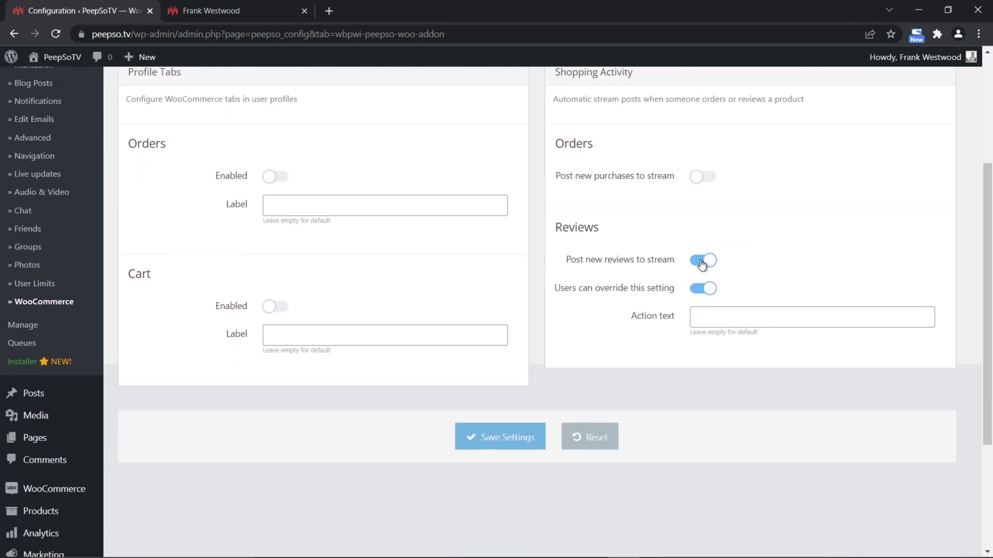
left_click(703, 261)
left_click(473, 437)
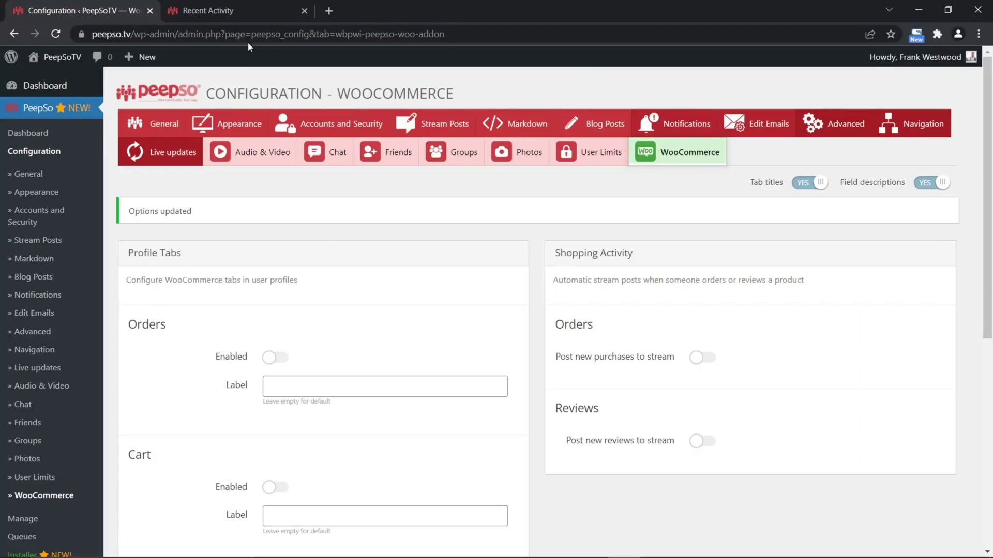
left_click(246, 15)
Open your profile and check its extra sections list for shopping tabs.
left_click(401, 73)
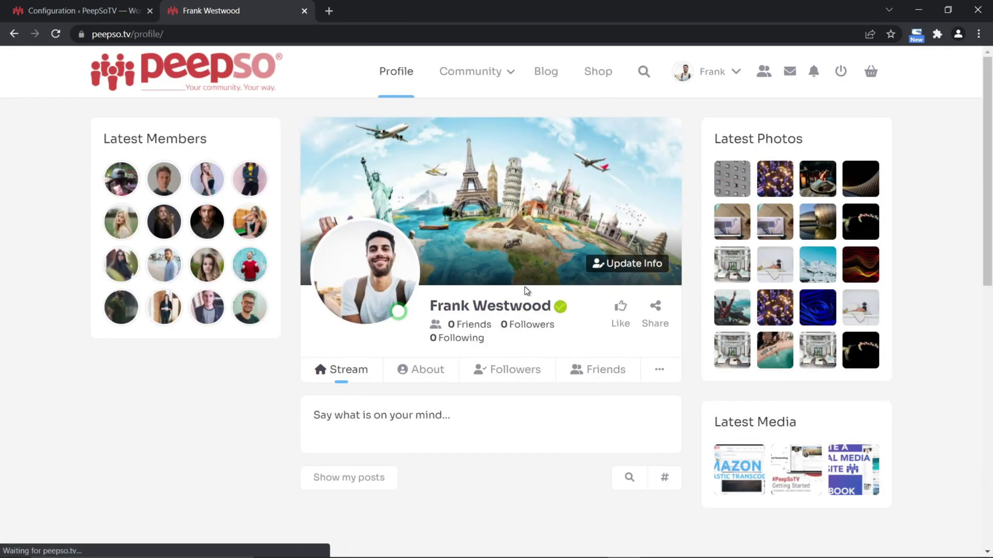
scroll(344, 257, "down", 3)
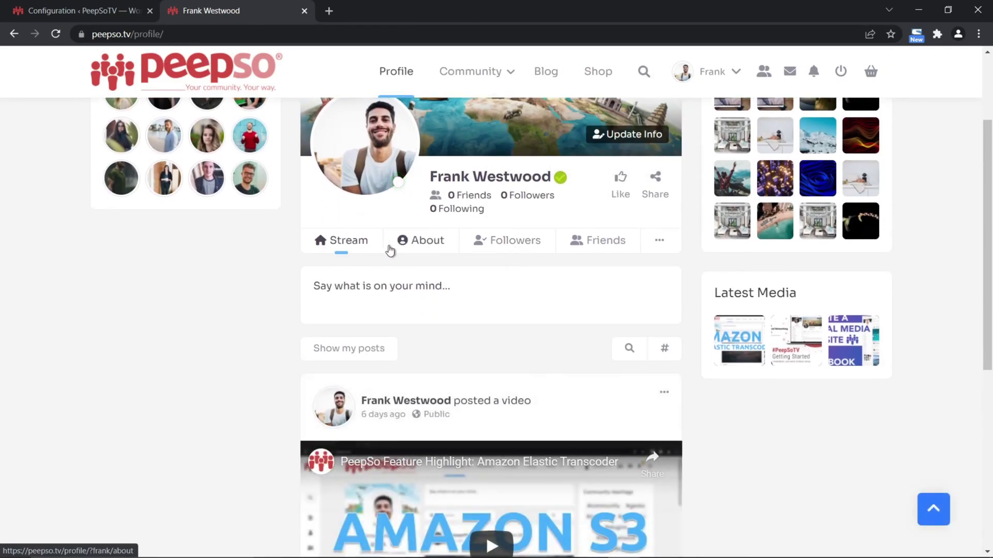
left_click(659, 241)
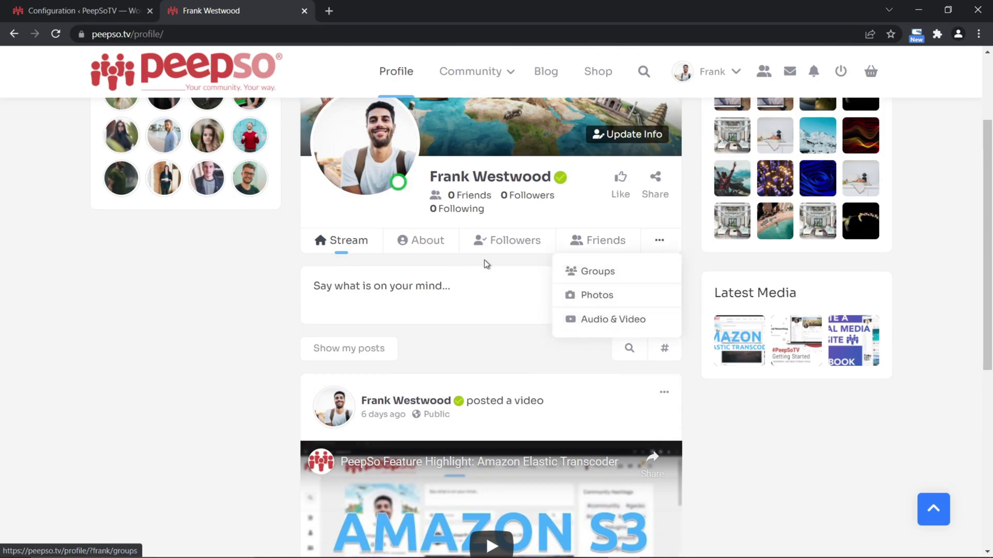
left_click(497, 263)
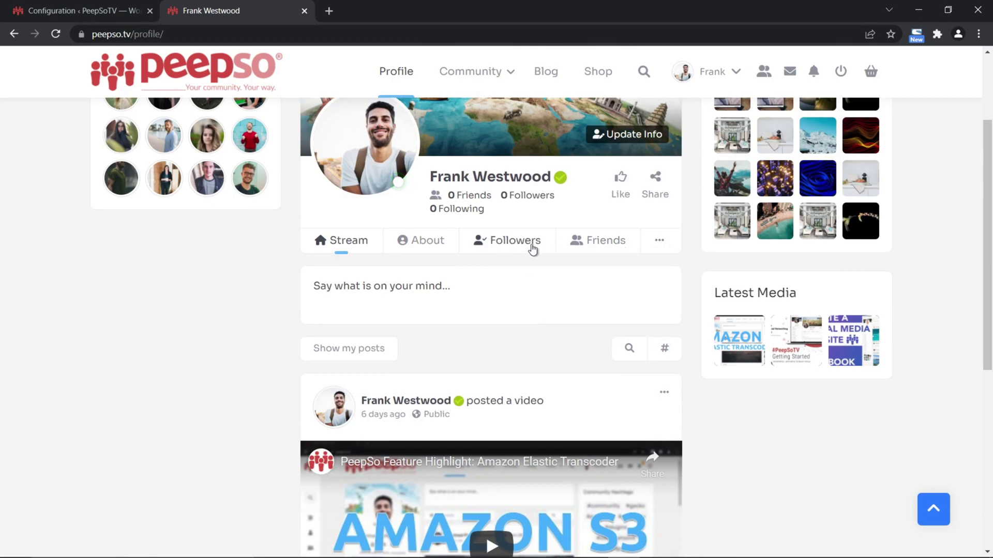
scroll(532, 323, "up", 3)
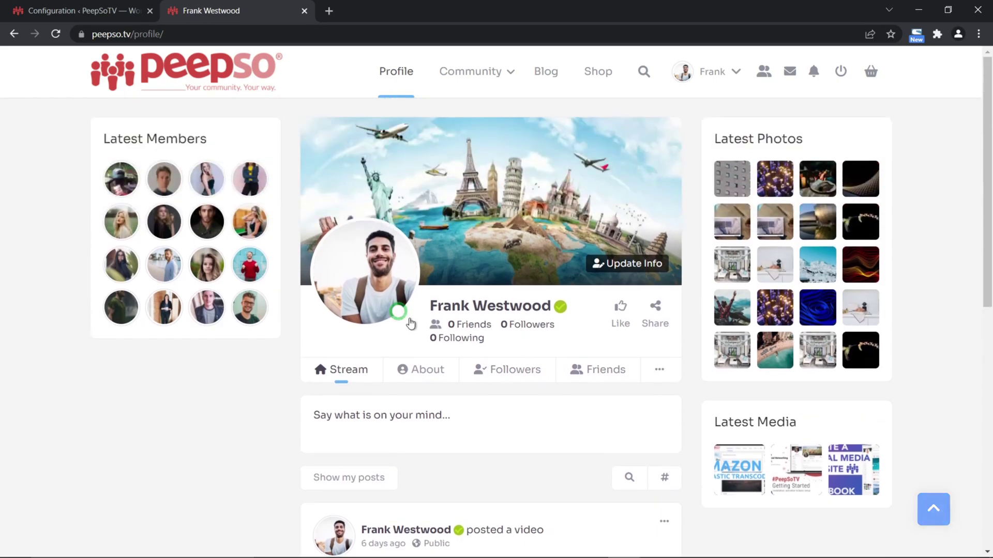
Browse a recent member's Followers and Friends lists.
left_click(208, 186)
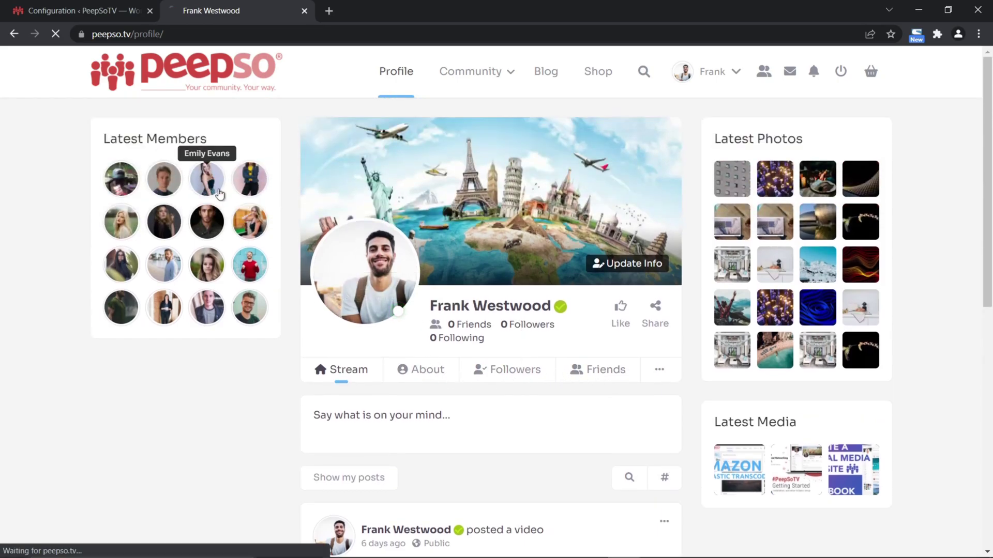
scroll(550, 349, "down", 3)
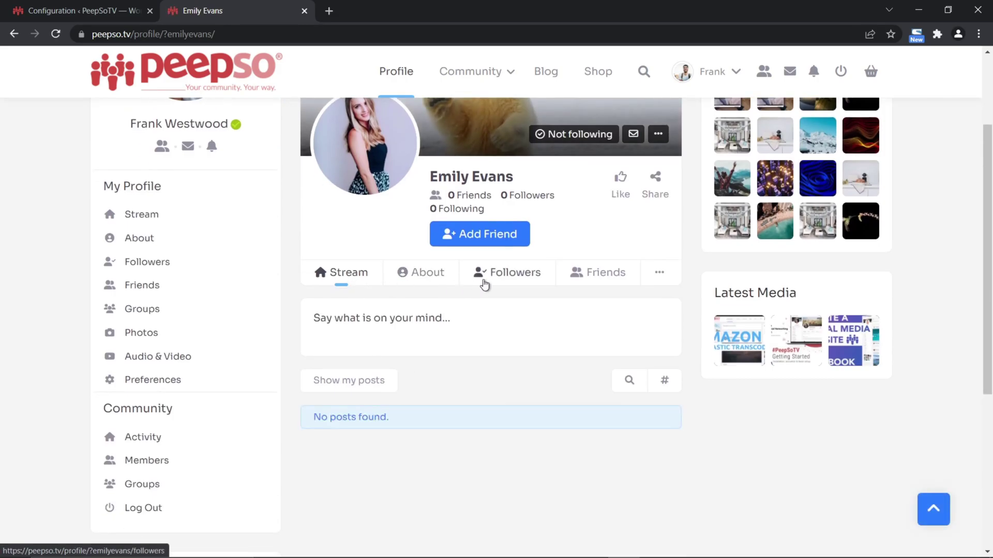
left_click(517, 279)
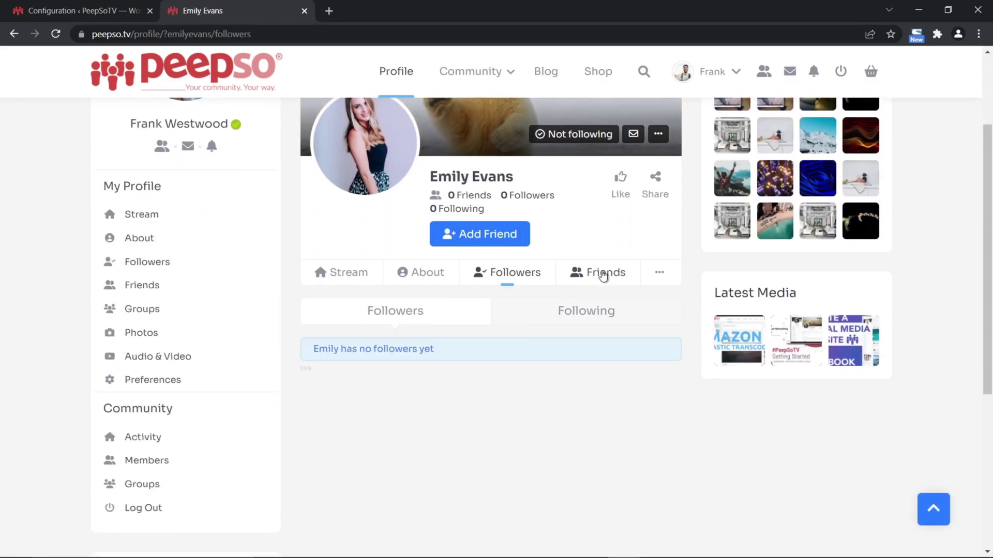
left_click(603, 274)
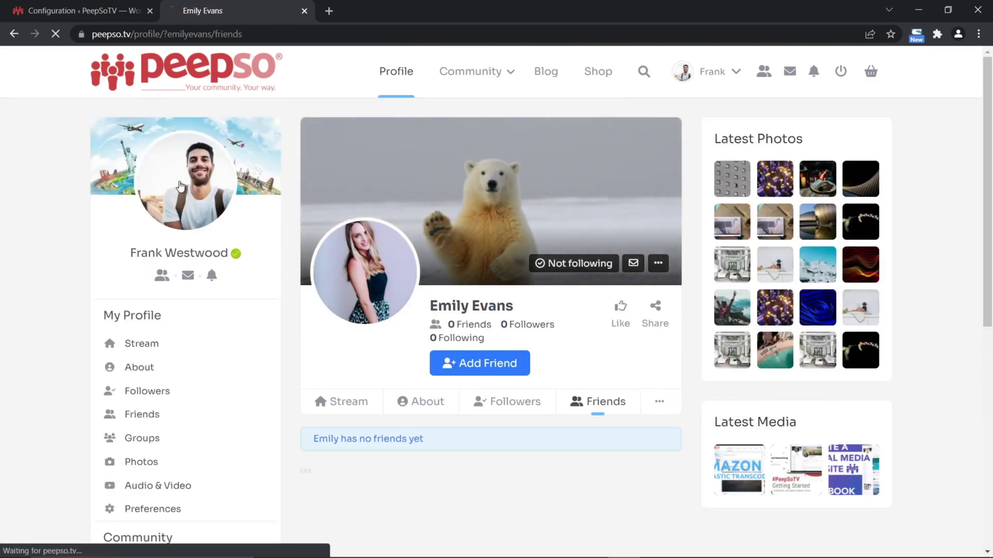
scroll(451, 252, "down", 3)
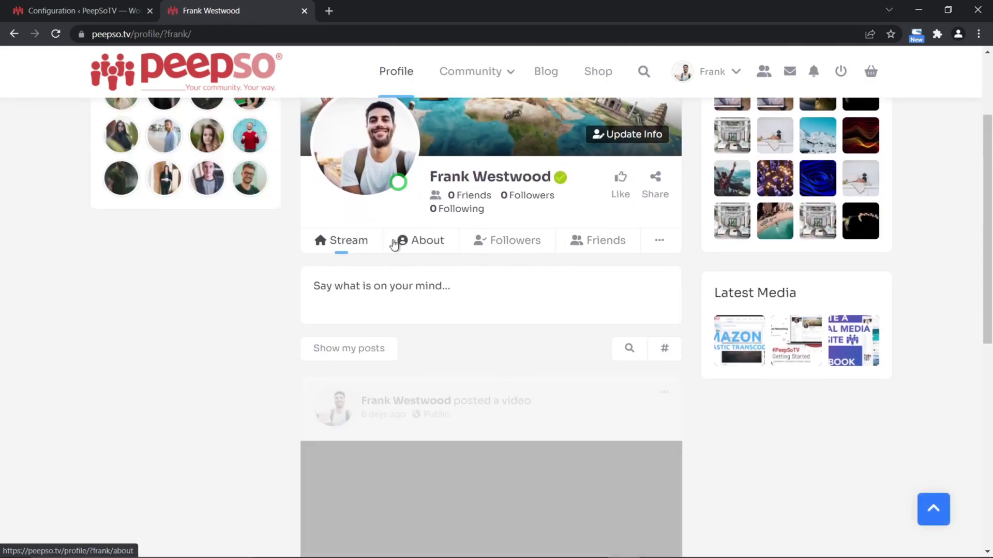
Open Audio & Video, then Photos, from the profile's More menu.
left_click(655, 245)
left_click(600, 319)
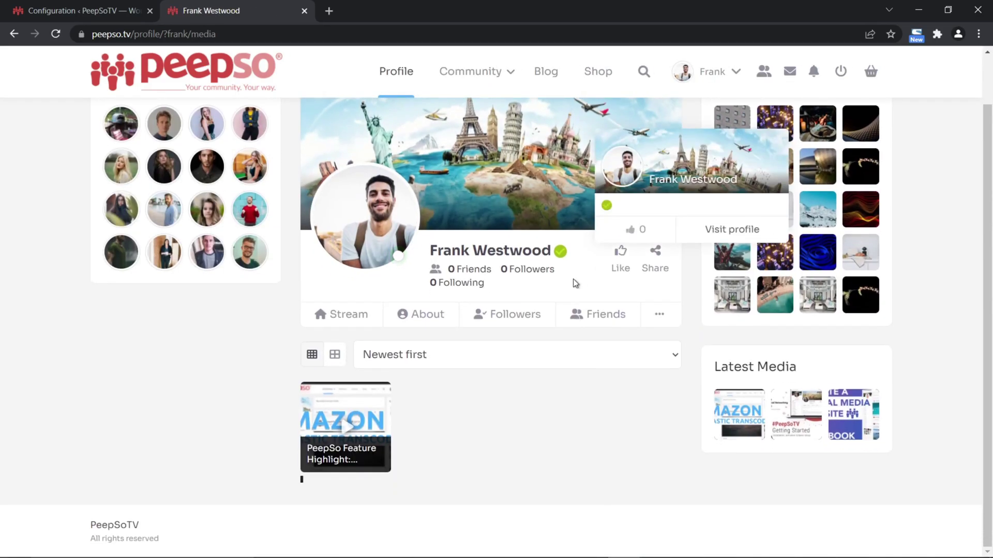
left_click(659, 316)
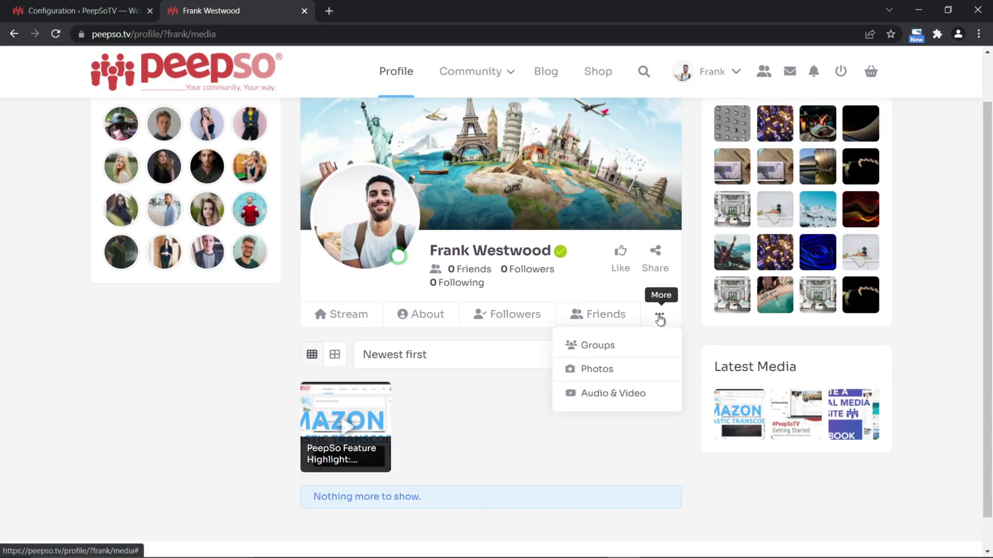
left_click(599, 371)
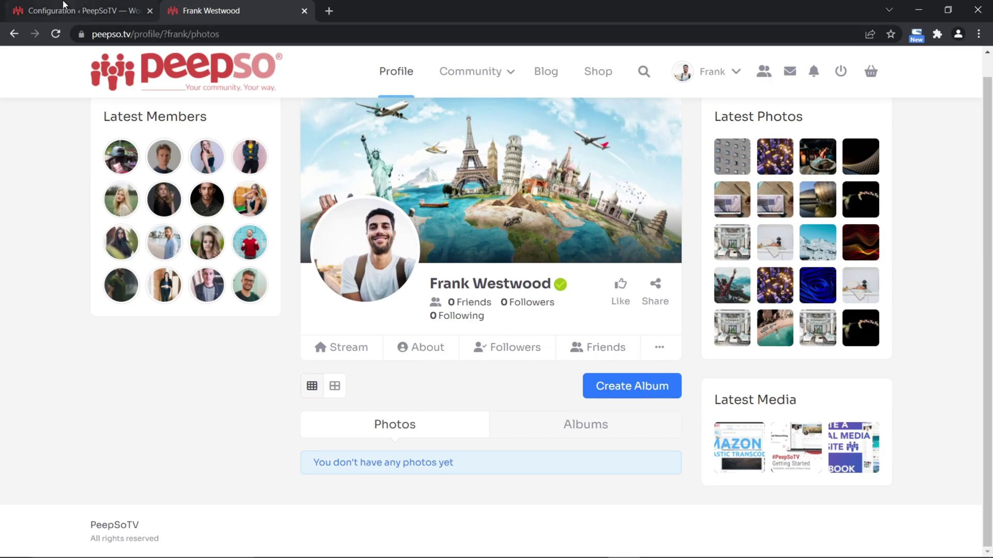
Re-enable the Orders and Cart profile tabs, label them 'My Orders' and 'My Cart', and save.
left_click(77, 11)
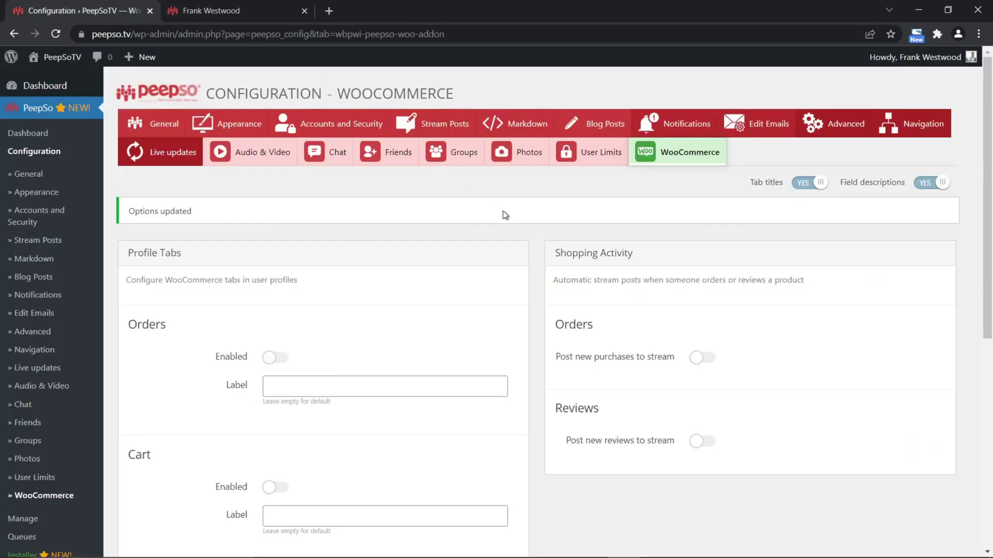
left_click(275, 357)
scroll(370, 339, "down", 3)
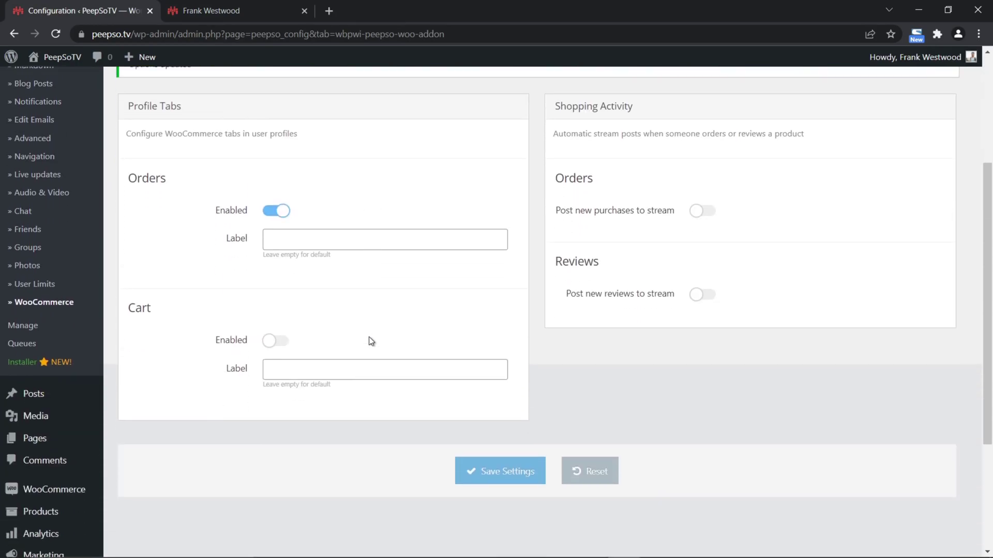
left_click(281, 342)
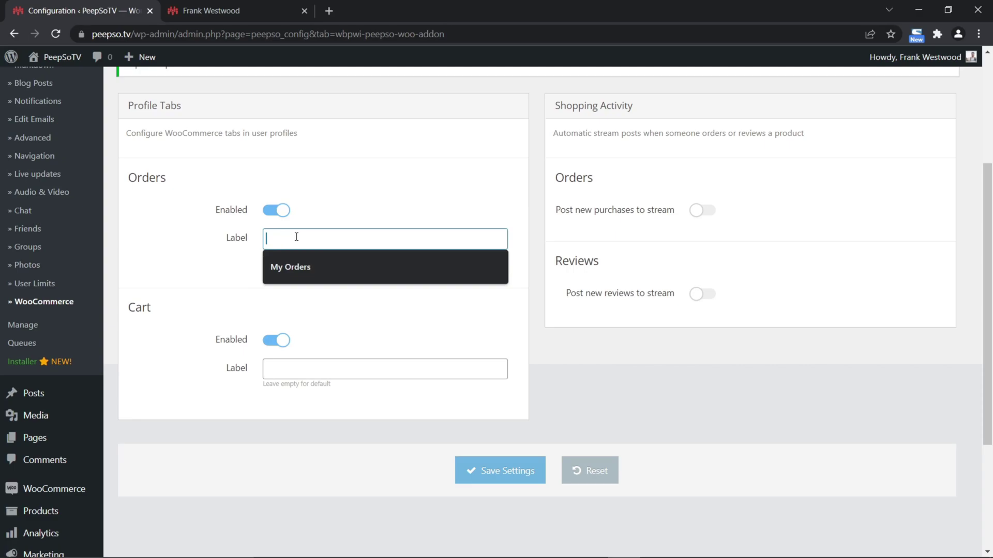
left_click(288, 268)
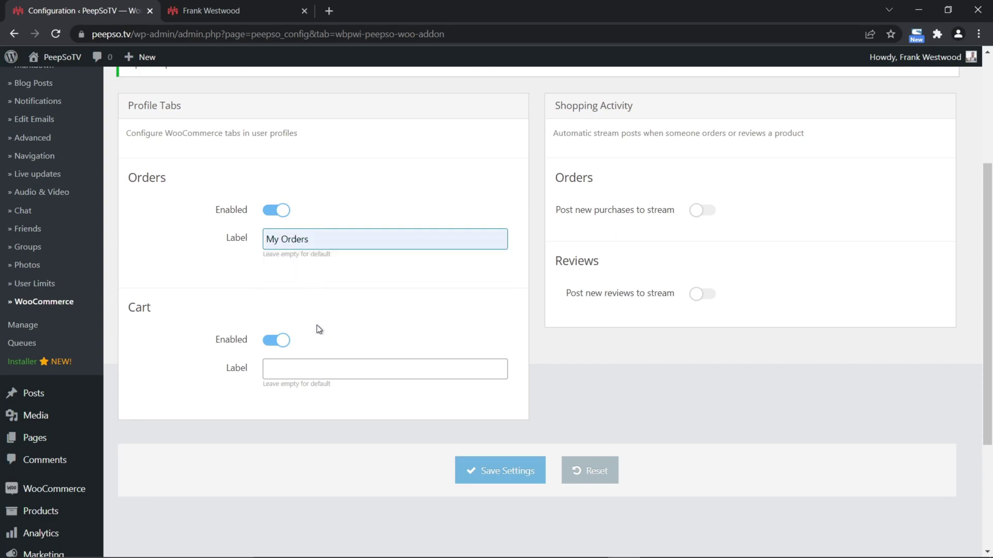
left_click(295, 368)
left_click(288, 397)
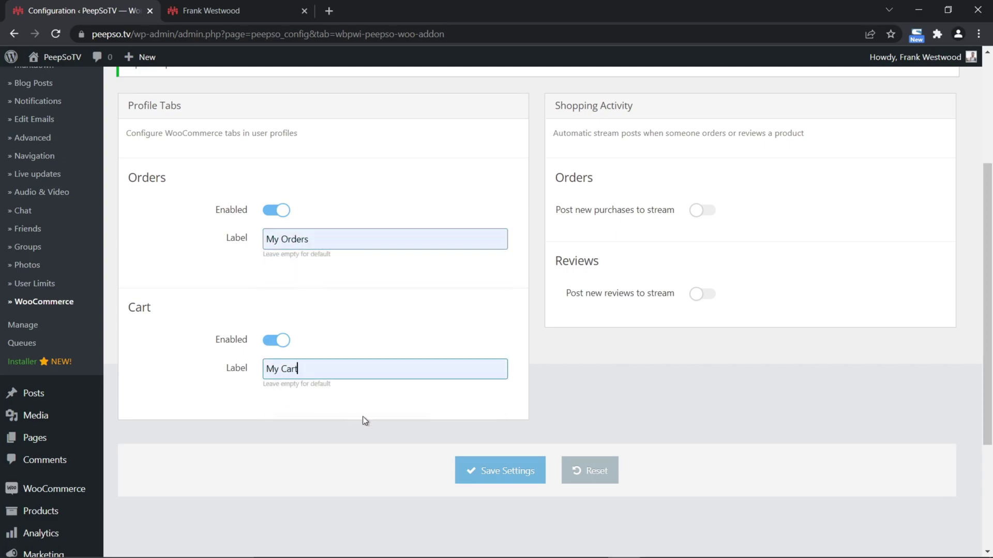
left_click(500, 471)
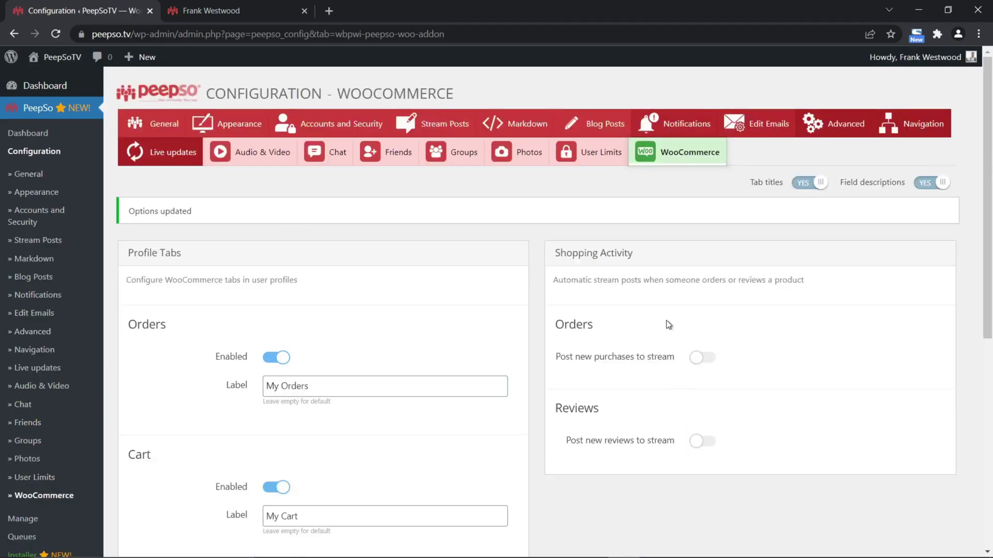
Check your own profile's extra sections list for the new shop tabs.
left_click(261, 11)
left_click(396, 73)
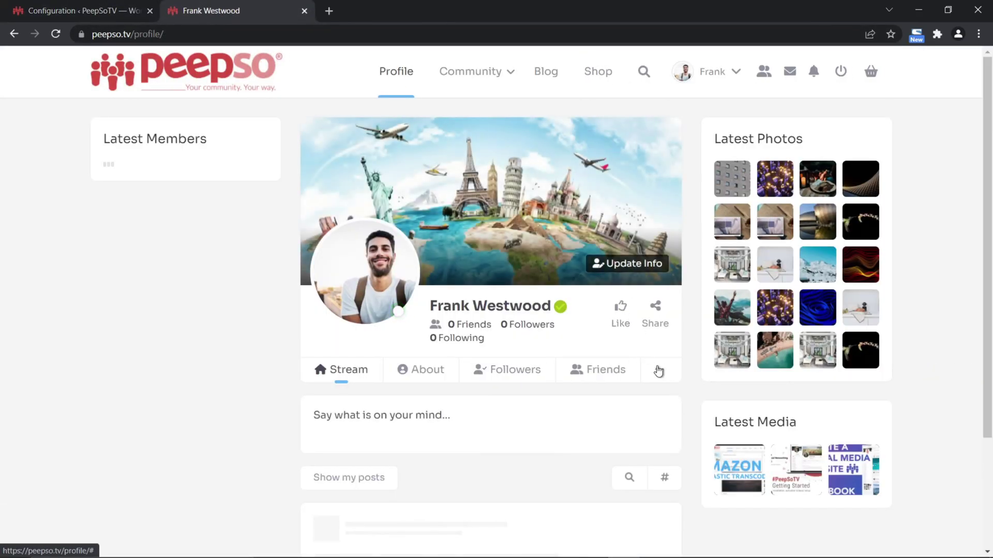
left_click(659, 371)
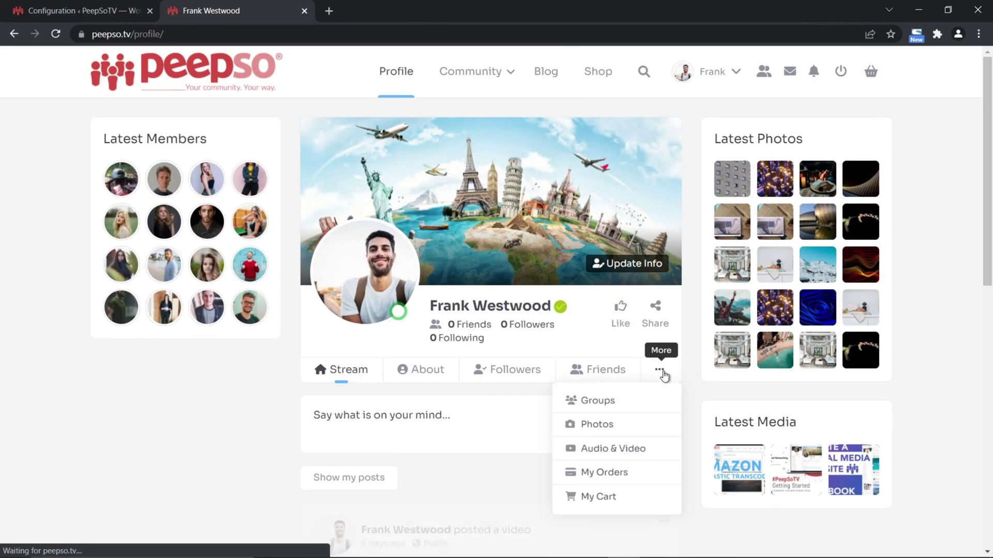
scroll(658, 370, "down", 2)
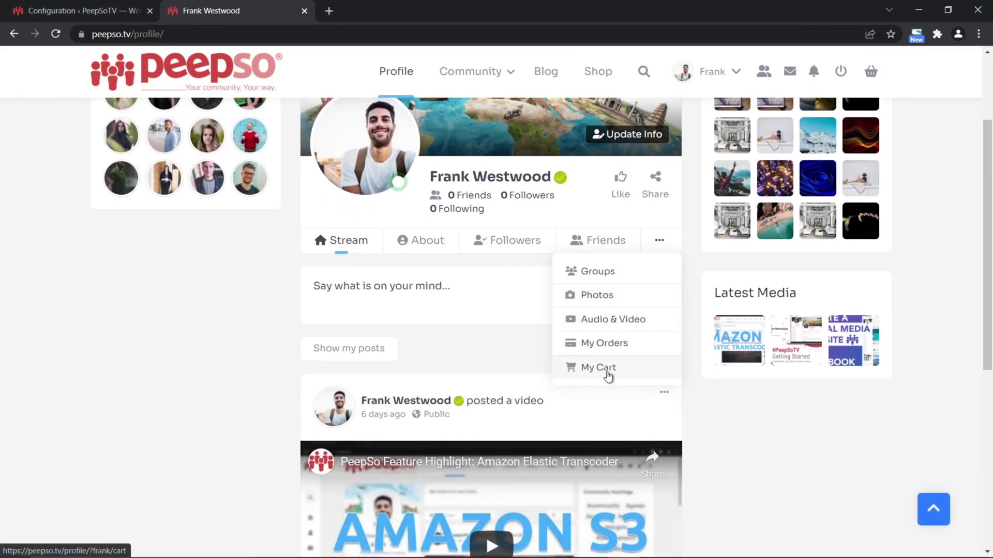
left_click(502, 344)
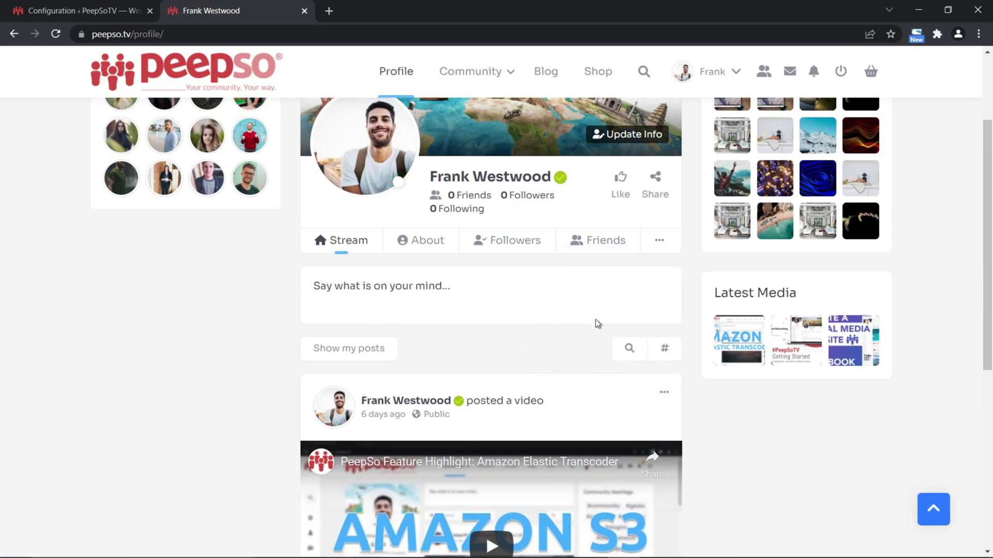
scroll(558, 378, "up", 3)
Confirm a Latest Members profile has no shop tabs, then return to your own profile.
left_click(206, 222)
scroll(569, 311, "down", 1)
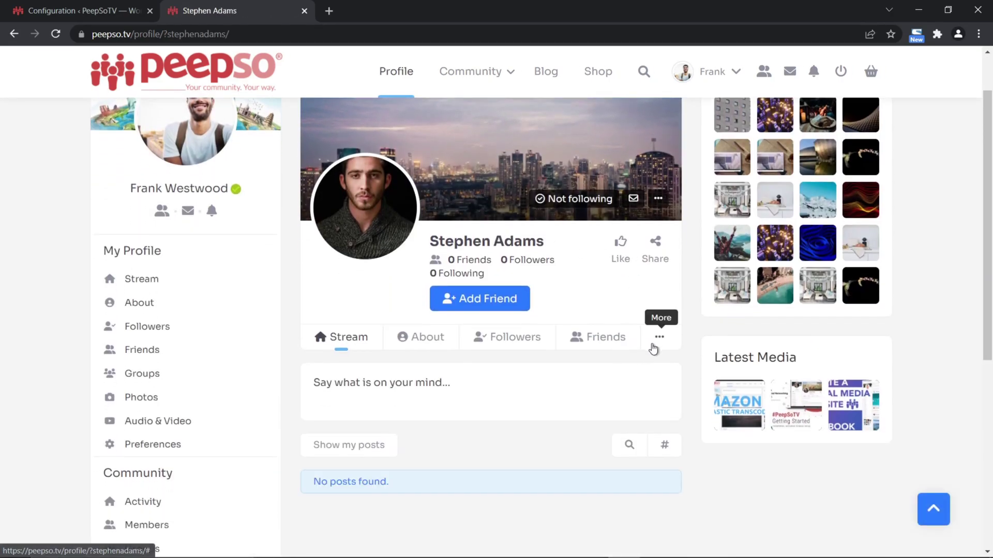
left_click(659, 341)
left_click(544, 362)
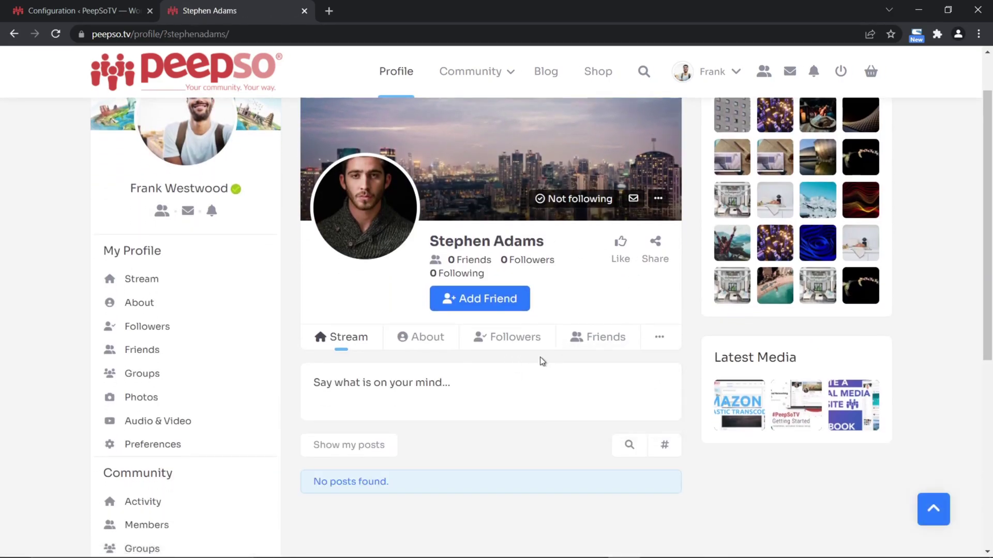
left_click(112, 11)
left_click(222, 11)
left_click(207, 122)
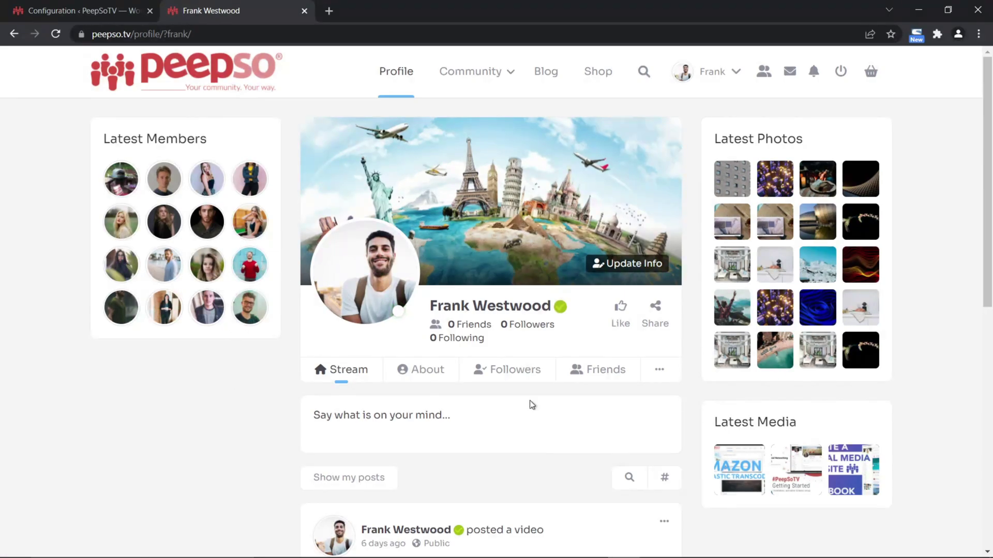
Add the Album, Beanie and Beanie with Logo to the cart from the Shop.
left_click(664, 379)
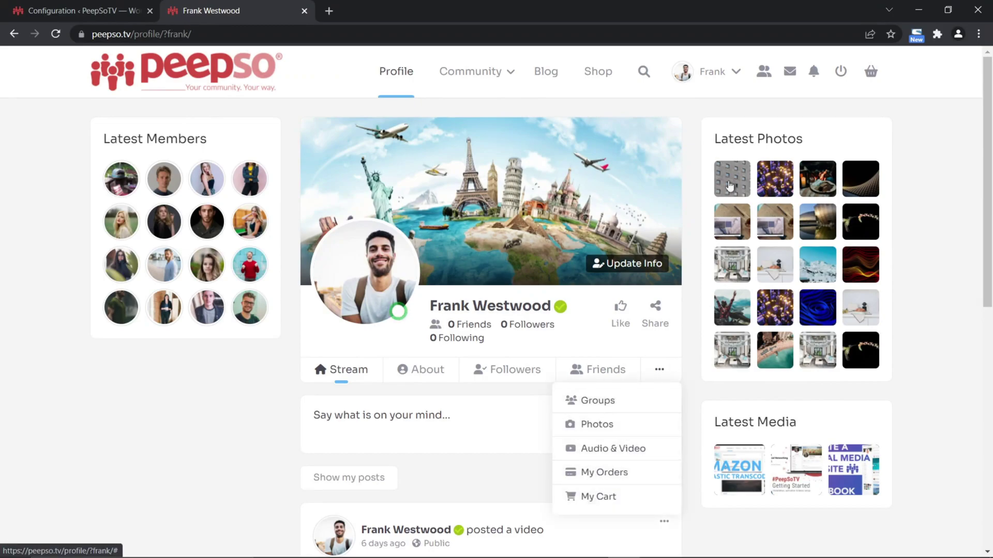
left_click(595, 71)
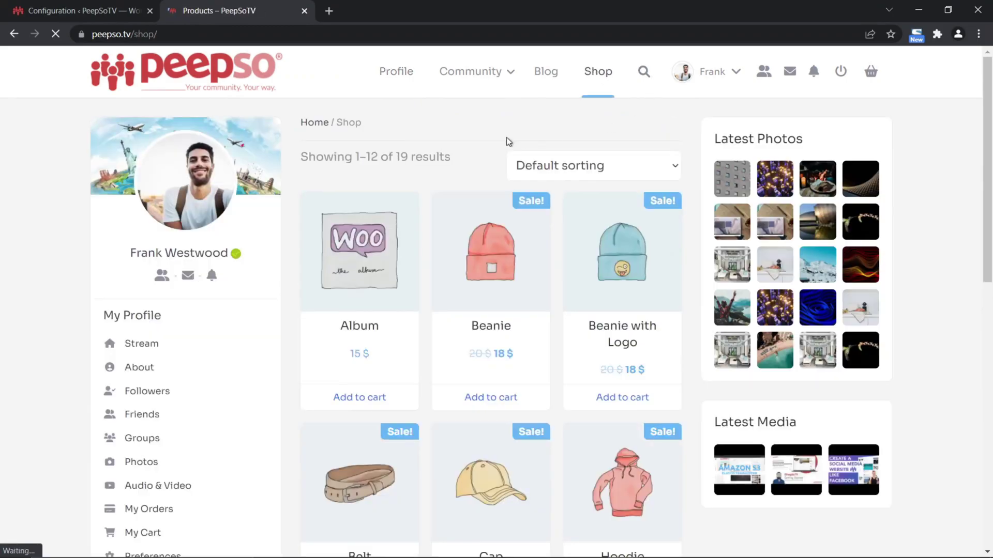
left_click(345, 397)
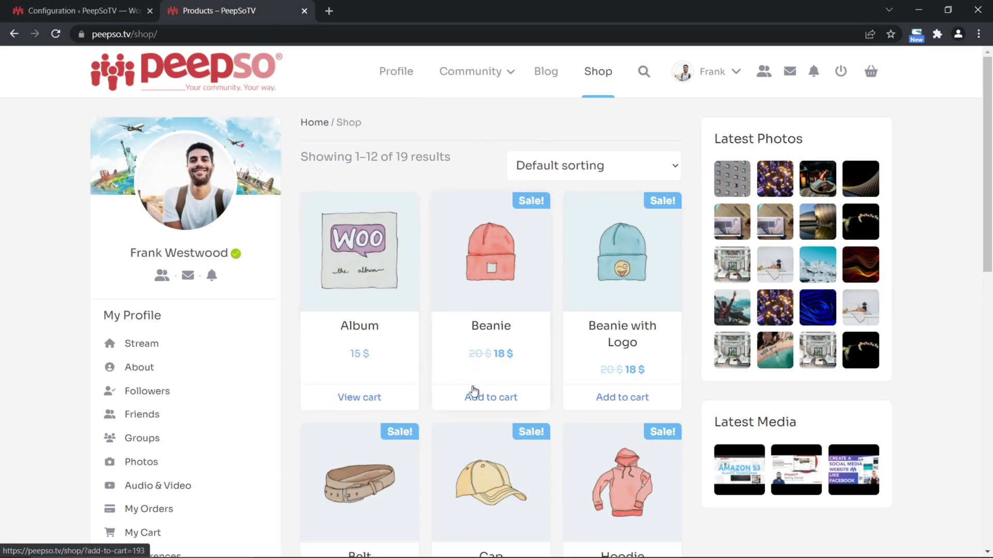
left_click(476, 395)
left_click(610, 399)
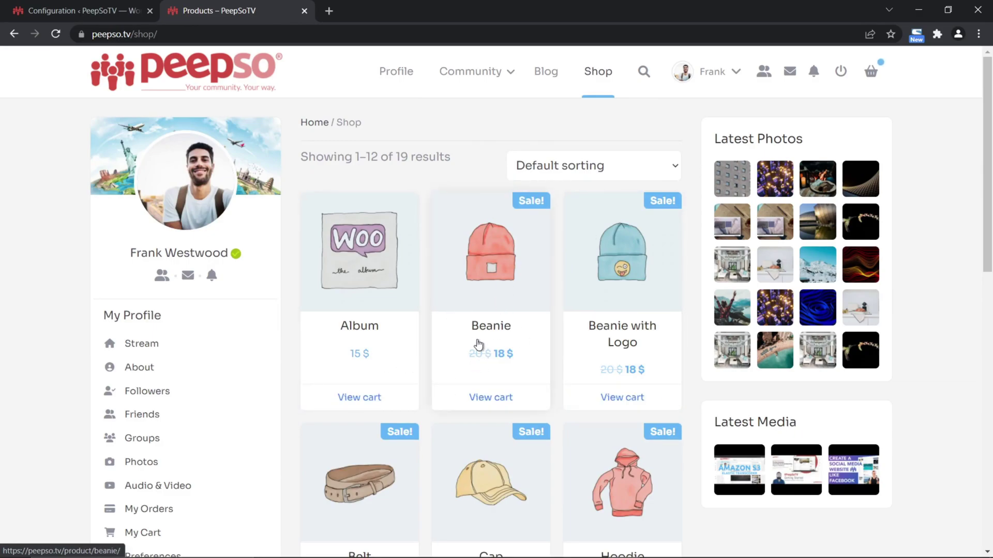
Open My Cart on your profile and remove the Beanie.
left_click(407, 76)
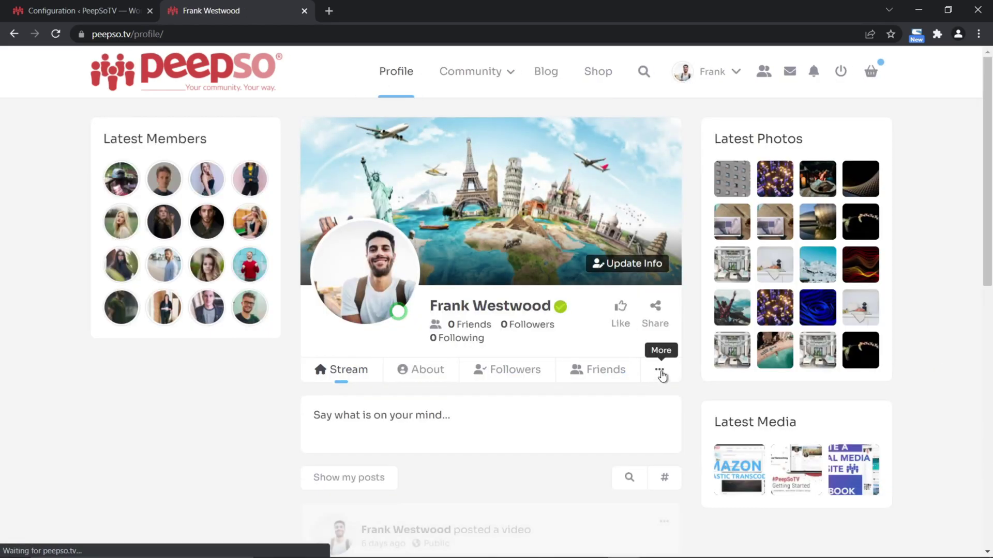
left_click(660, 374)
scroll(693, 345, "down", 3)
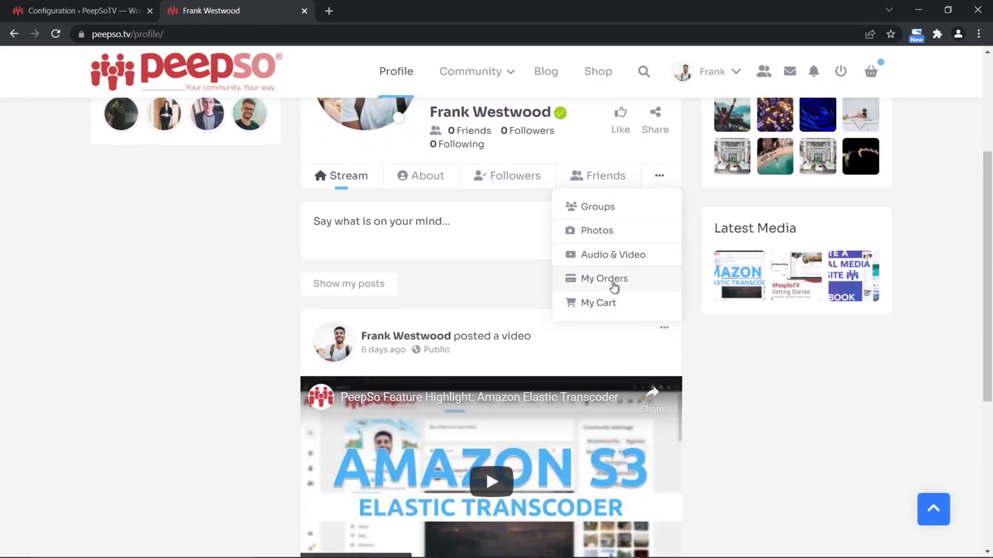
left_click(600, 304)
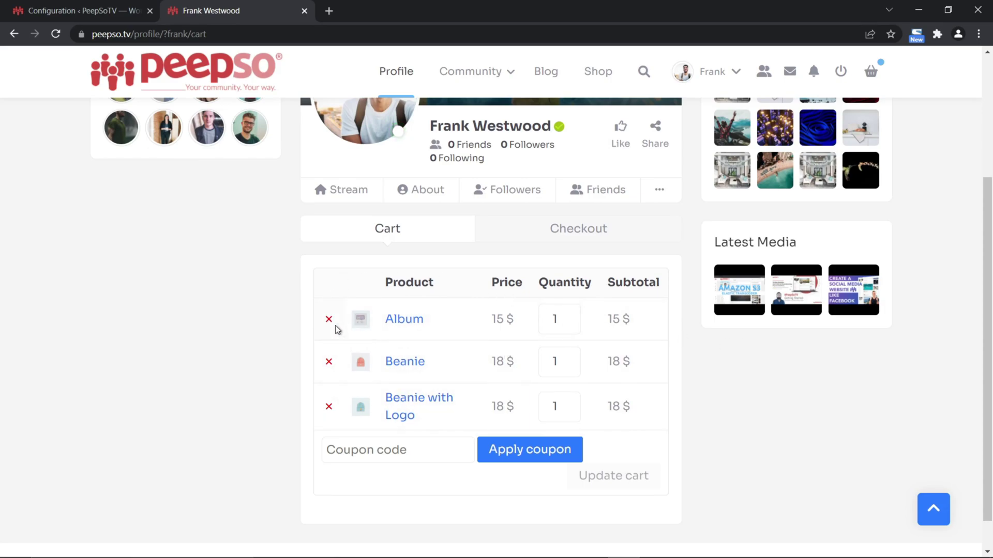
left_click(329, 361)
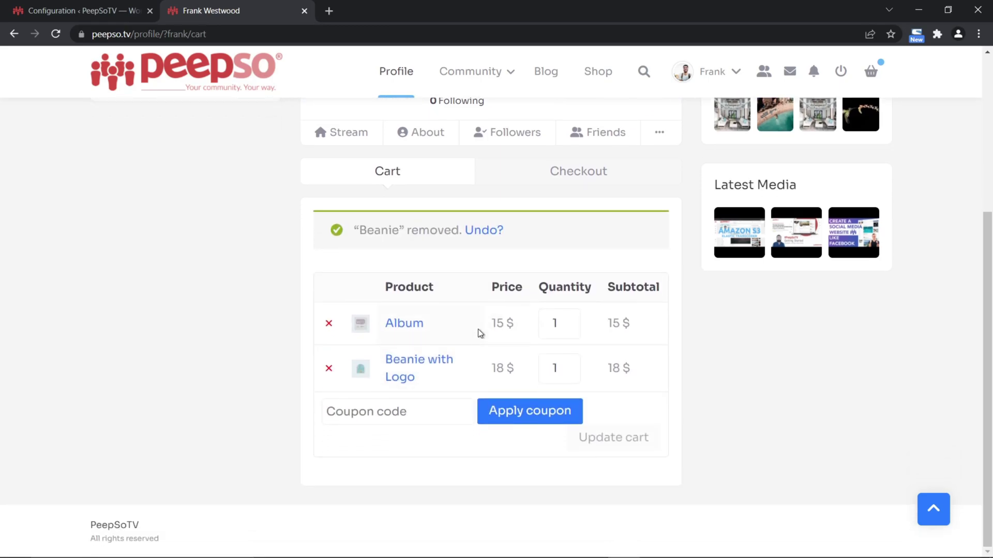
scroll(523, 339, "up", 4)
scroll(494, 315, "down", 3)
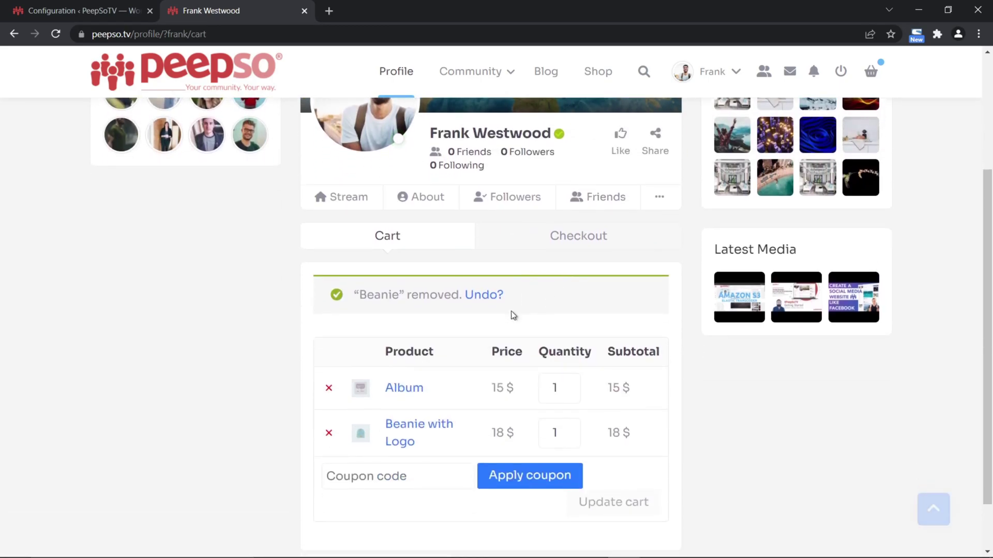
Check out and place the cash-on-delivery order totalling 333 $.
left_click(572, 246)
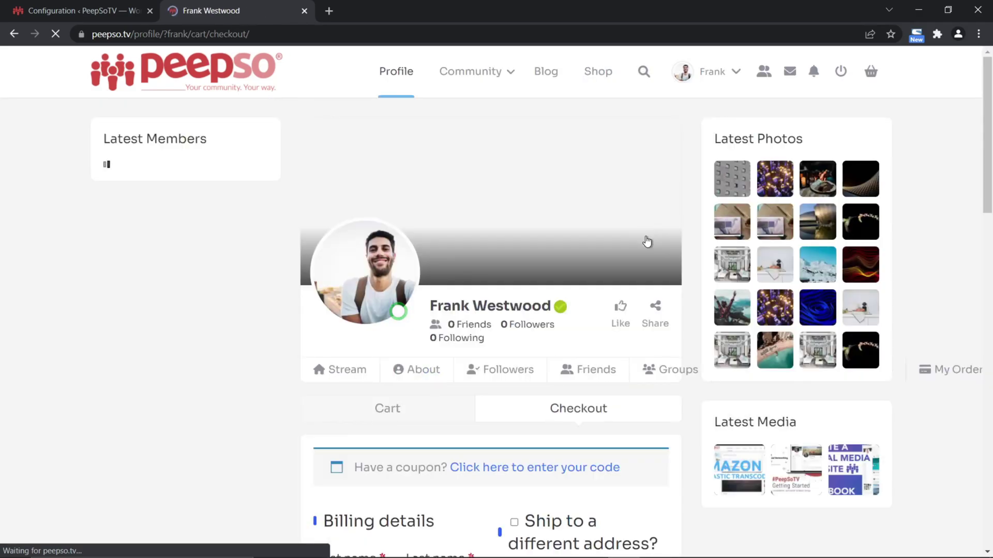
scroll(570, 269, "down", 12)
scroll(569, 265, "down", 8)
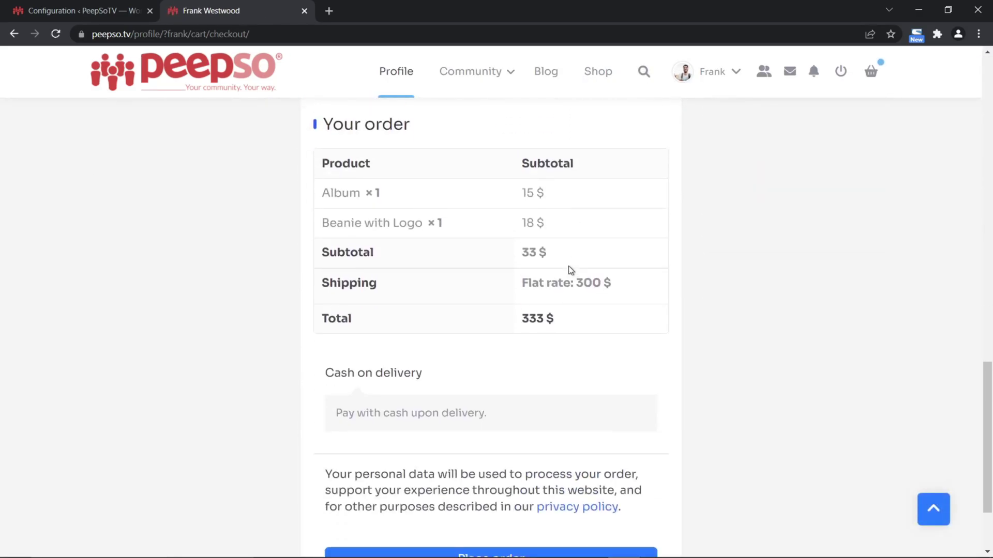
left_click(455, 448)
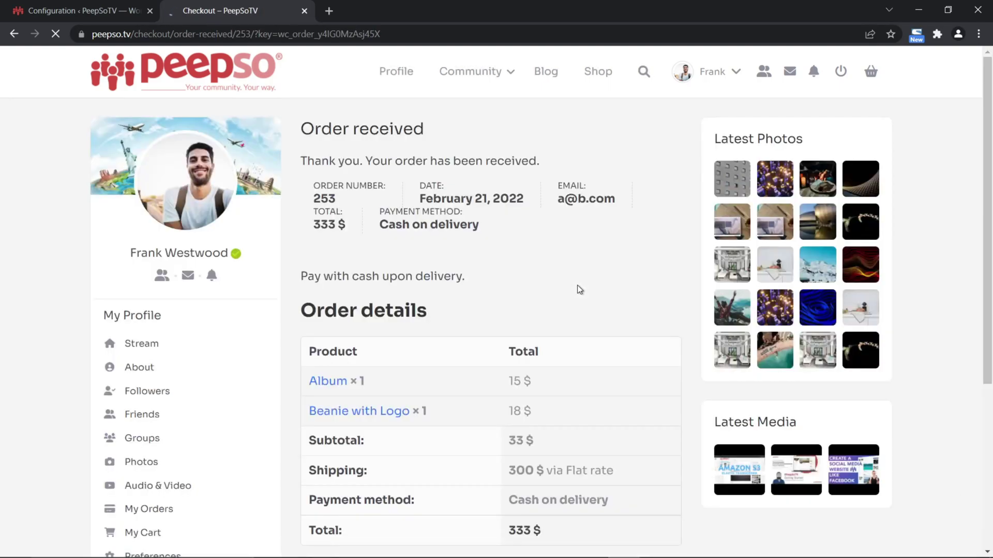
scroll(577, 284, "down", 4)
scroll(577, 284, "up", 4)
Open My Orders on your profile and locate the new 333 $ order on hold.
left_click(185, 188)
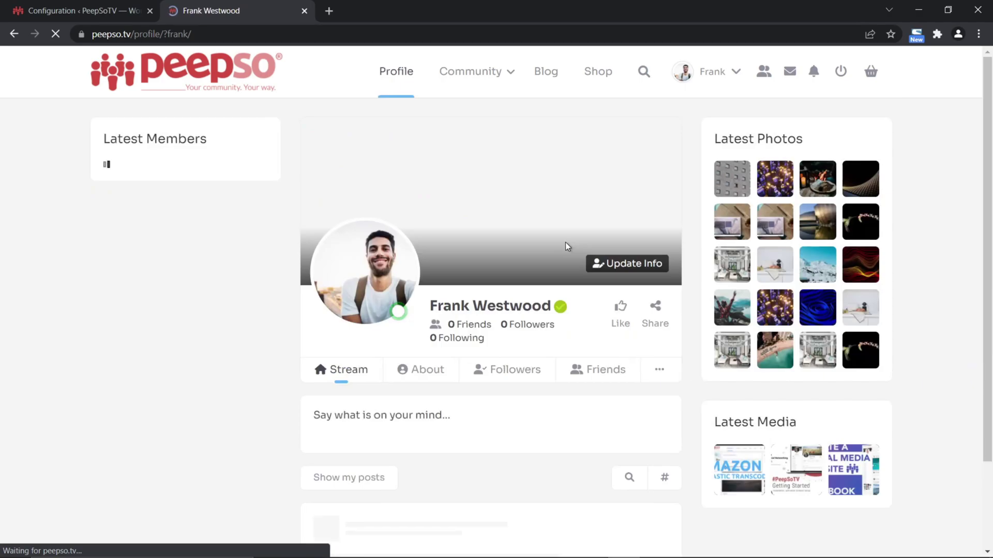
scroll(574, 248, "down", 3)
left_click(661, 226)
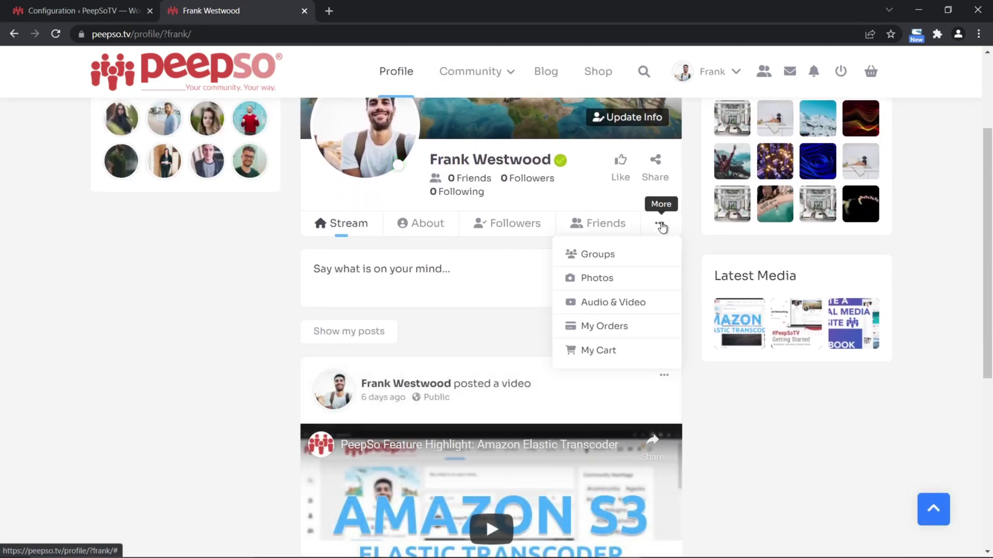
left_click(600, 327)
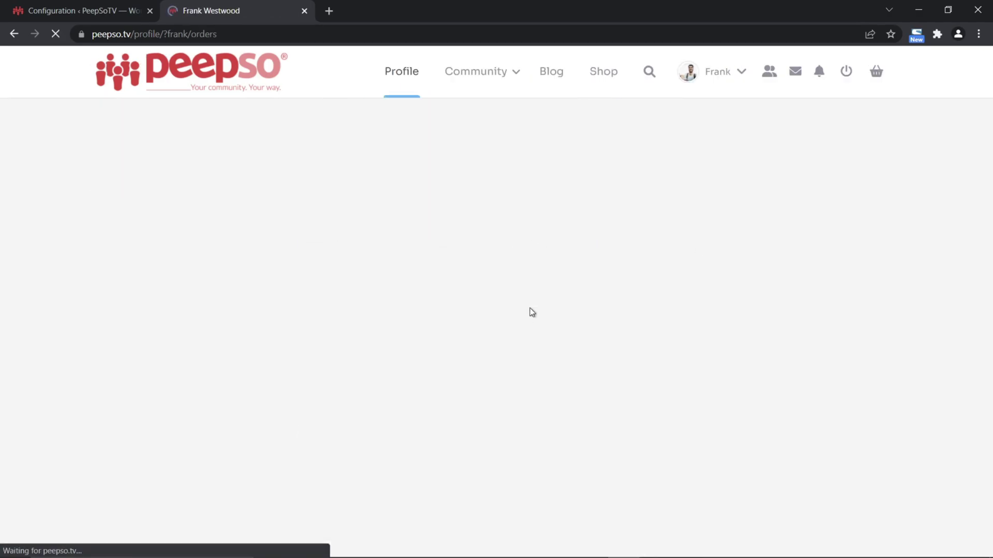
scroll(512, 414, "down", 2)
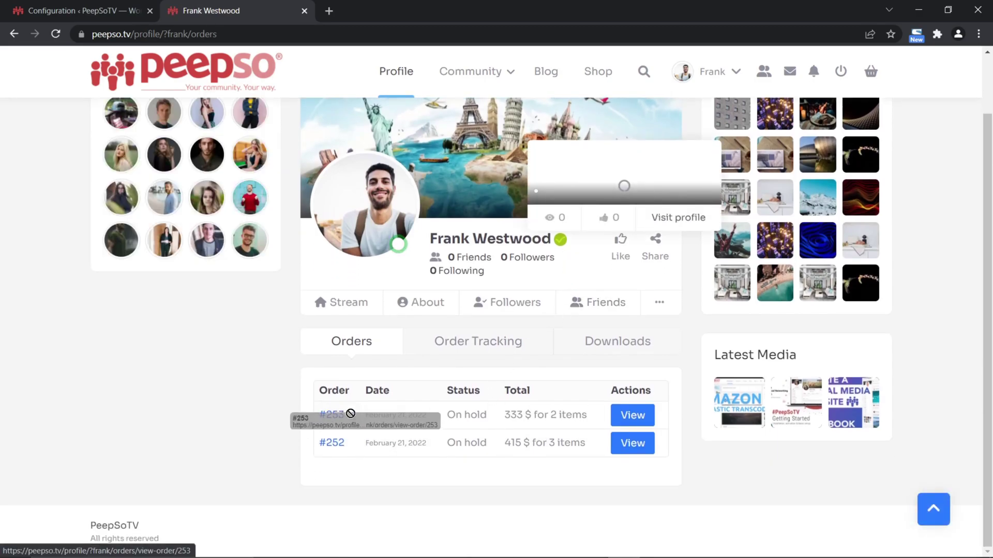
left_click_drag(592, 416, 351, 420)
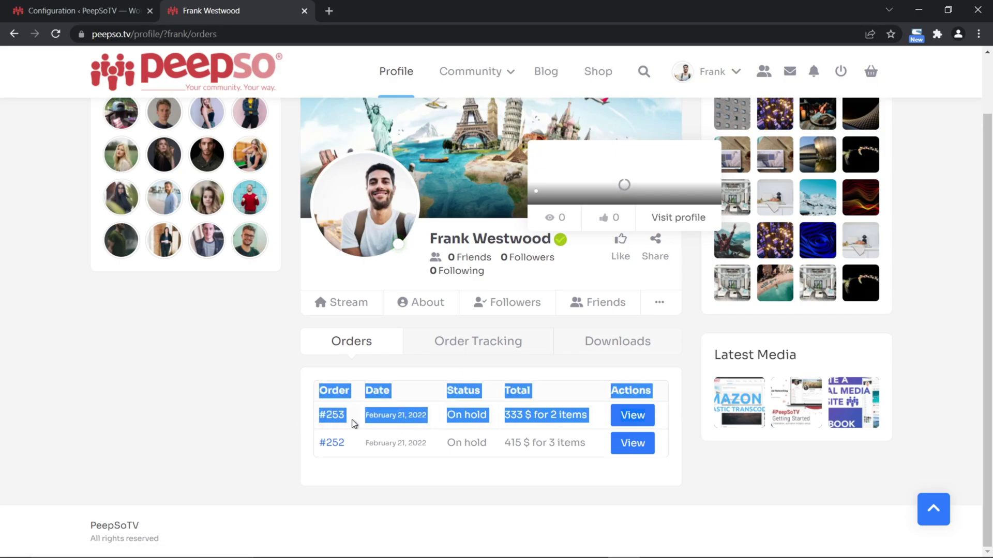
left_click(673, 412)
View the Order Tracking page, then the empty Downloads page.
left_click(472, 346)
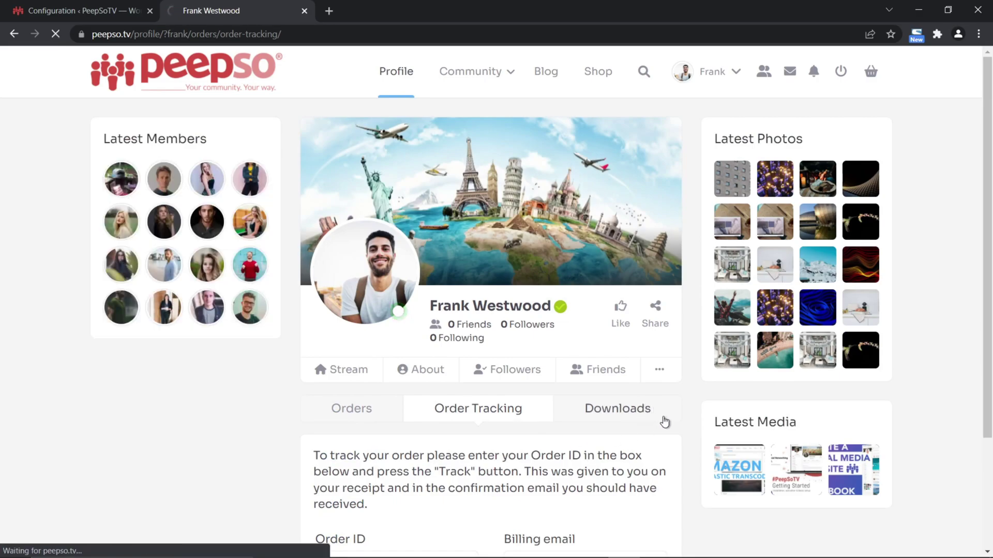
left_click(662, 419)
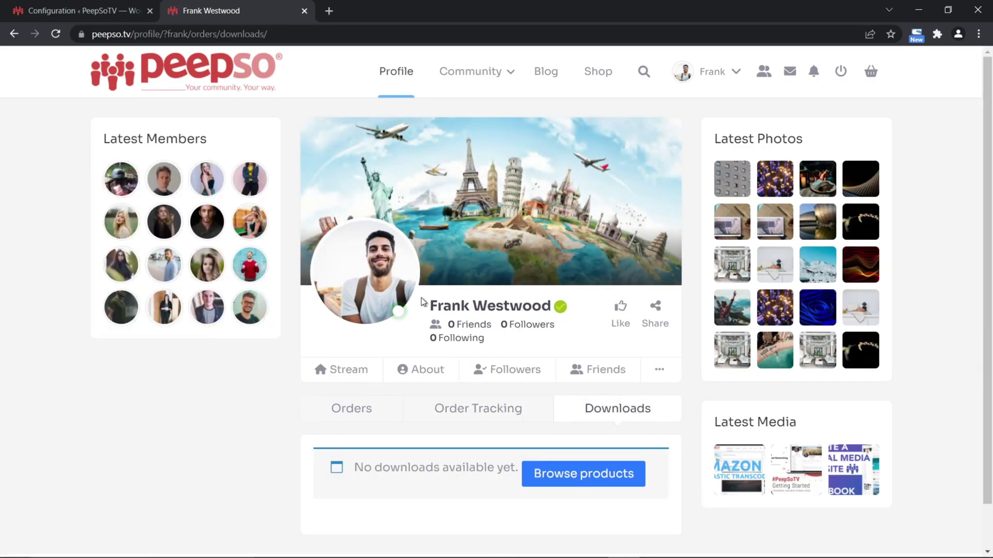
scroll(598, 349, "down", 1)
scroll(597, 346, "down", 1)
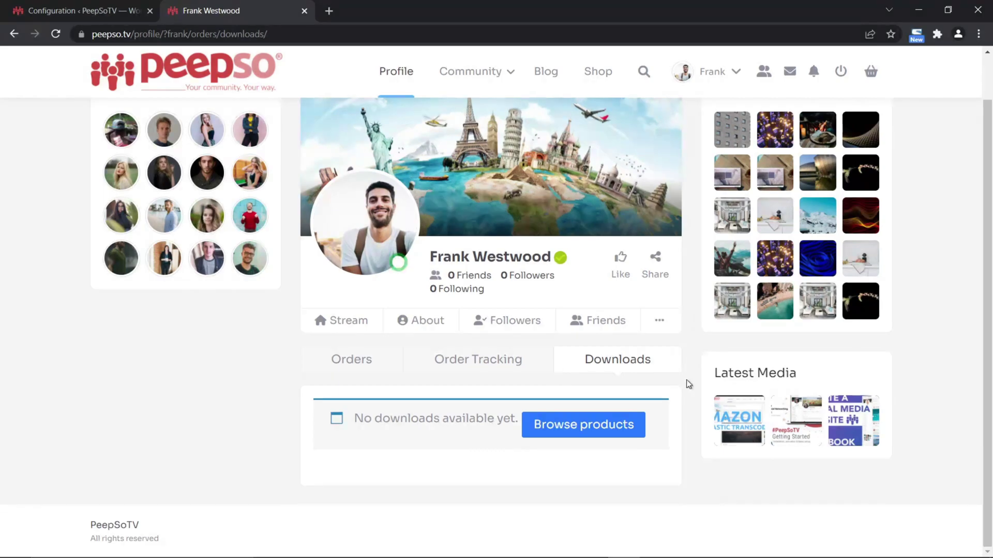
Review the My Orders tab label in configuration, then open another member's extra profile tabs.
left_click(67, 11)
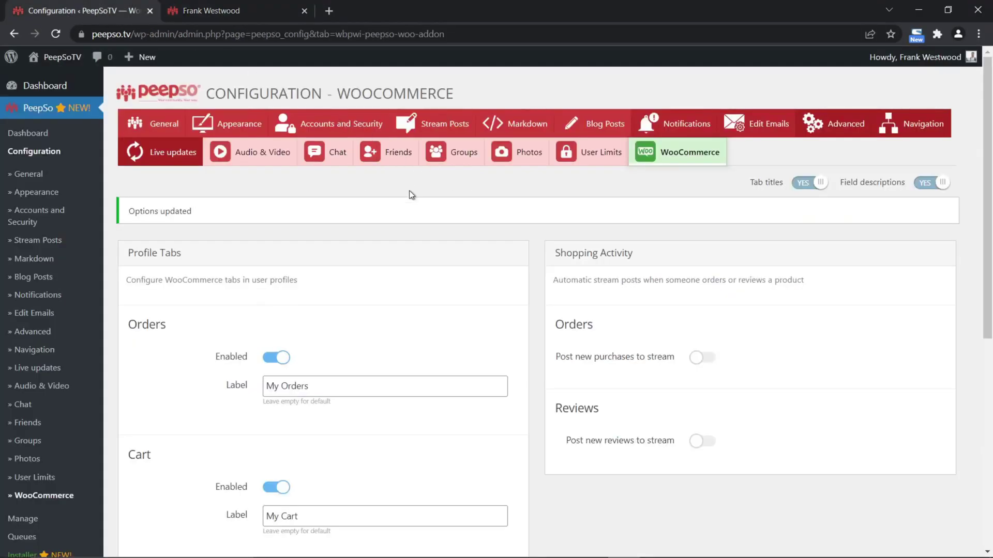
scroll(385, 296, "down", 3)
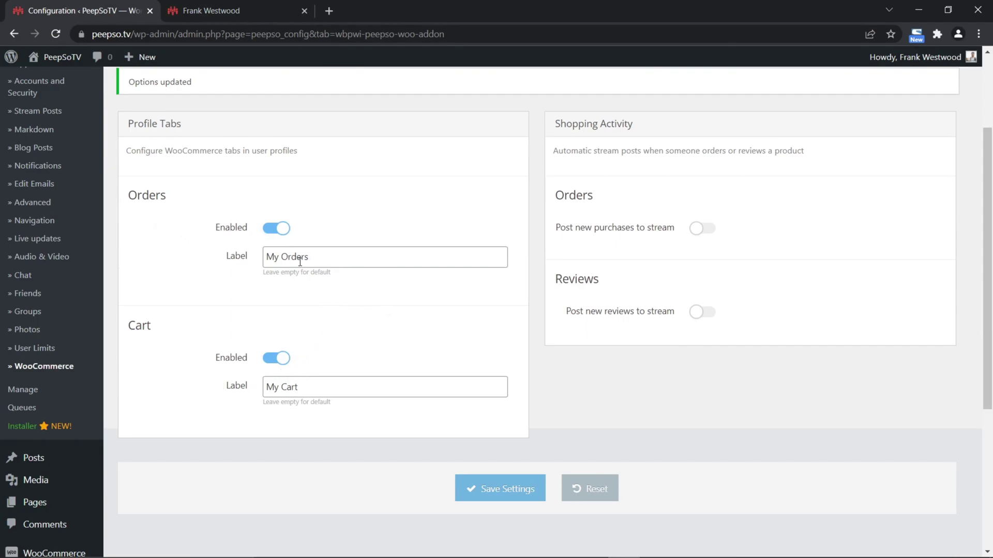
left_click_drag(320, 258, 247, 263)
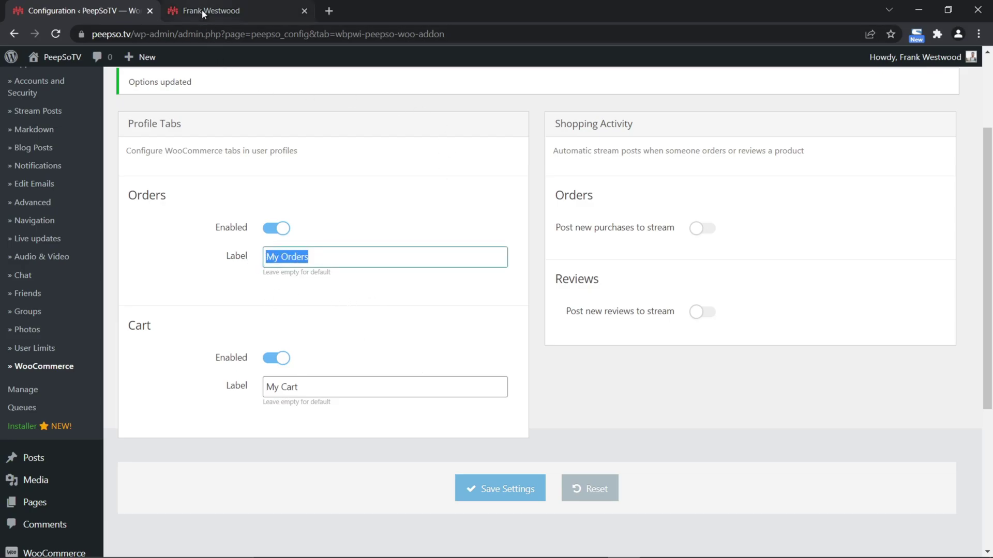
left_click(217, 10)
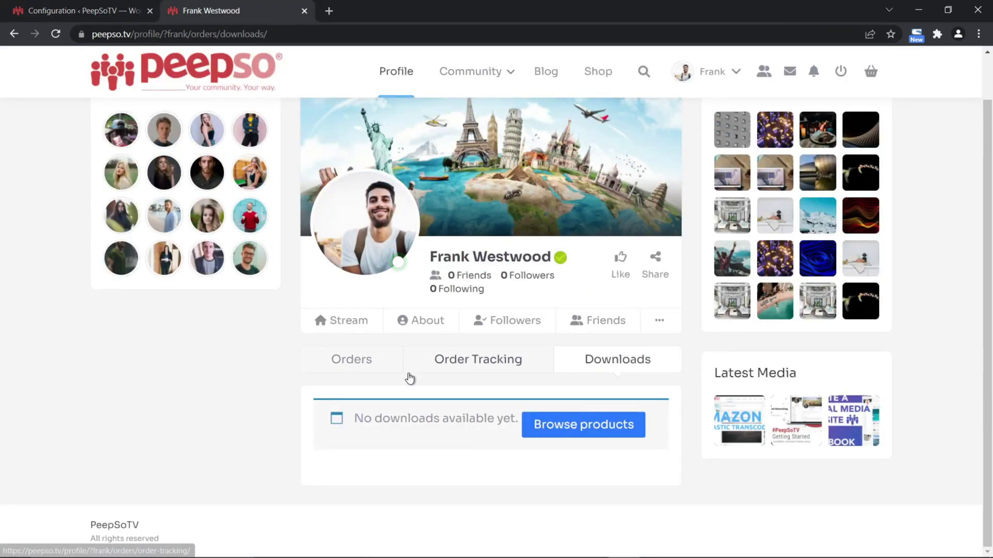
left_click(207, 215)
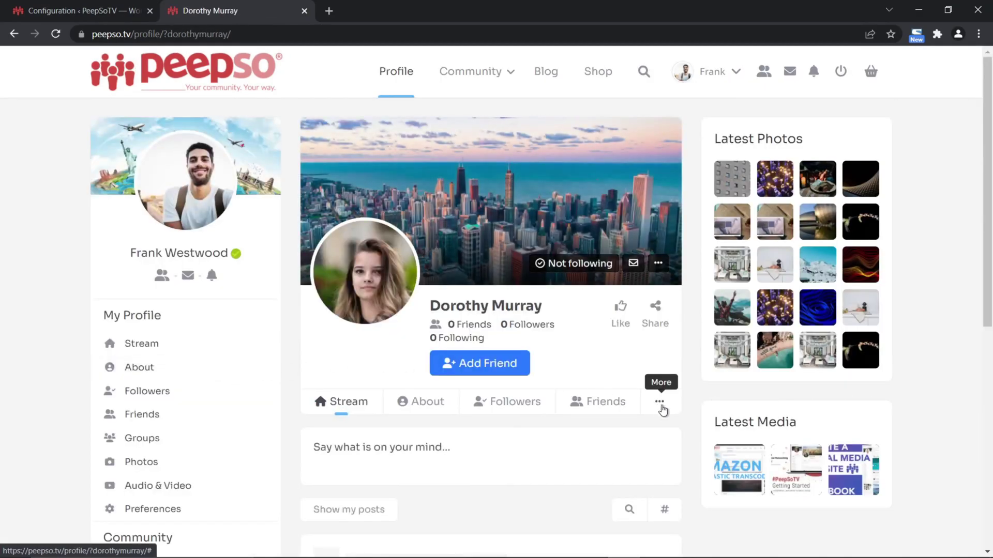
left_click(661, 403)
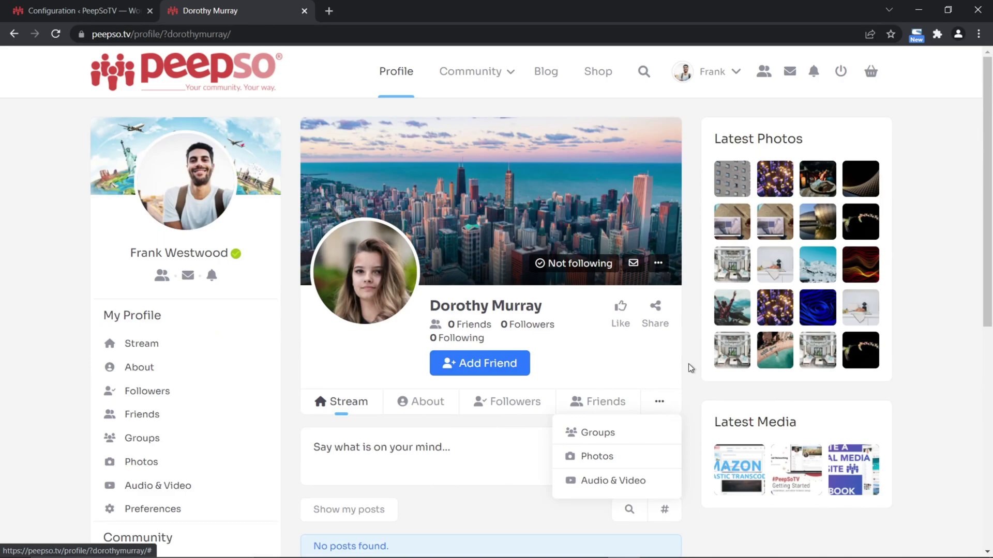
Turn on posting new purchases and new reviews to the activity stream.
left_click(68, 7)
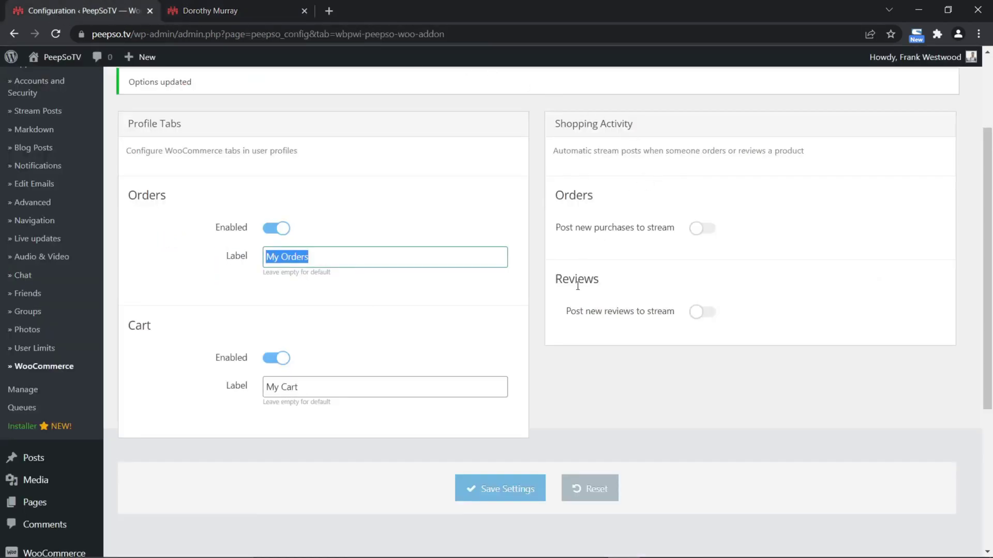
left_click(631, 176)
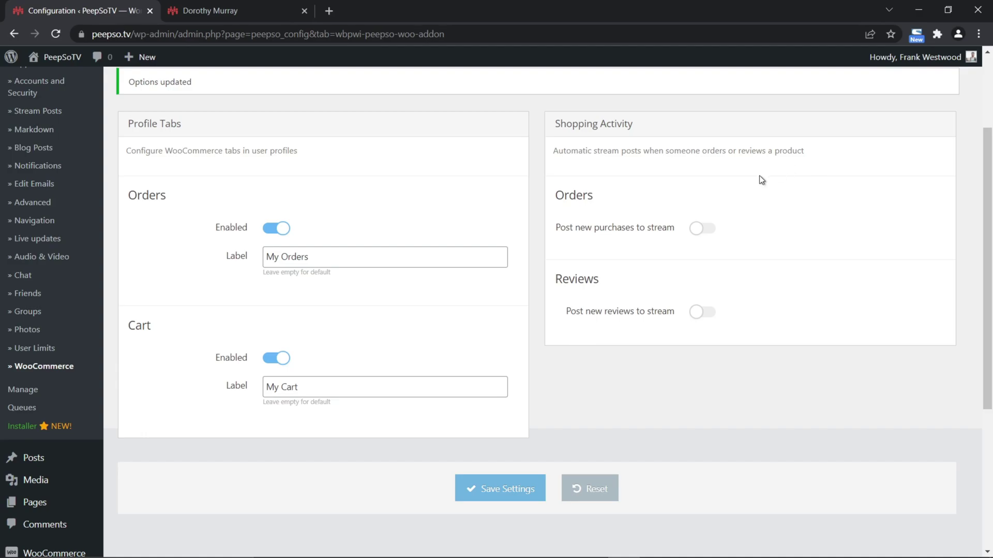
left_click(702, 229)
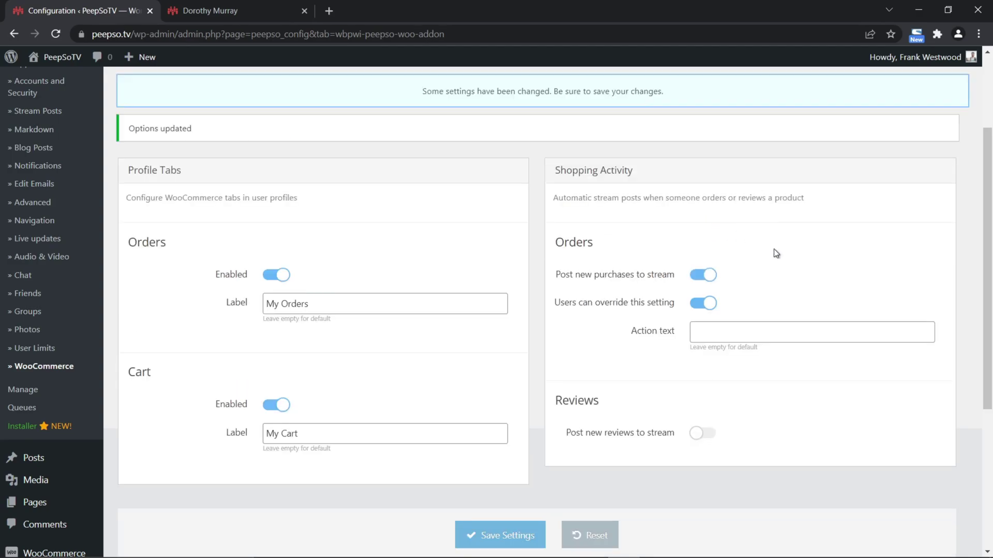
left_click(703, 433)
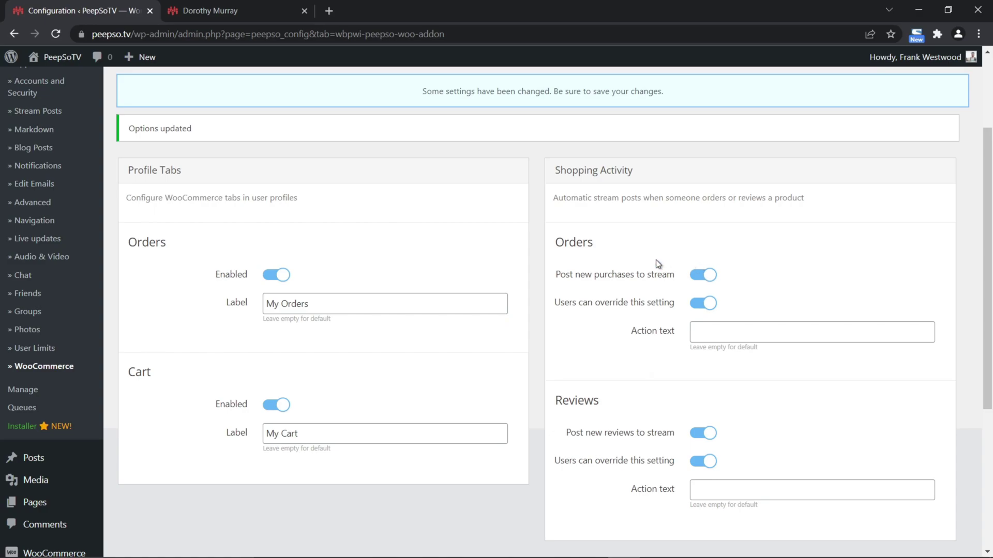
left_click(702, 276)
left_click(704, 275)
Compare the latest Recent Activity post with the Orders action text in WooCommerce settings.
left_click(194, 18)
left_click(461, 76)
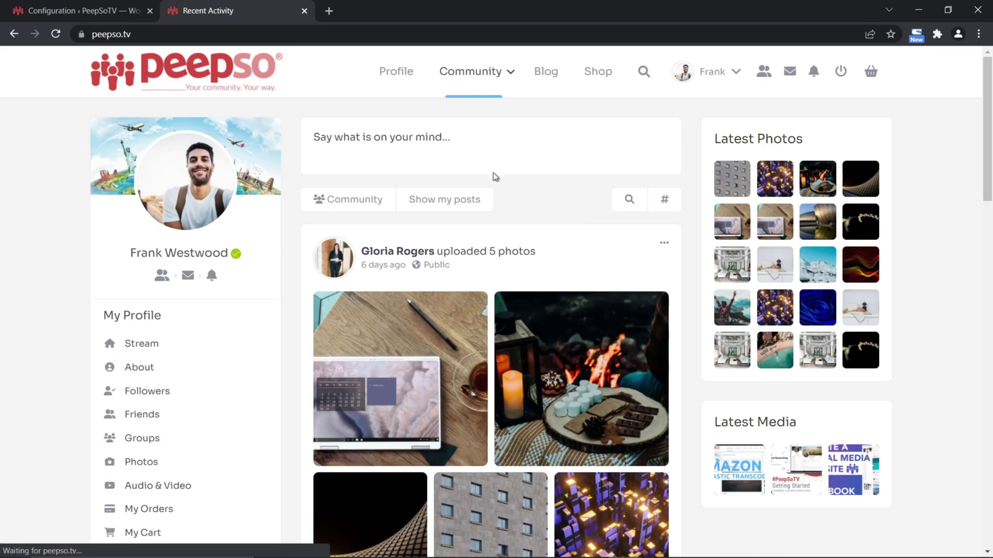
left_click(83, 11)
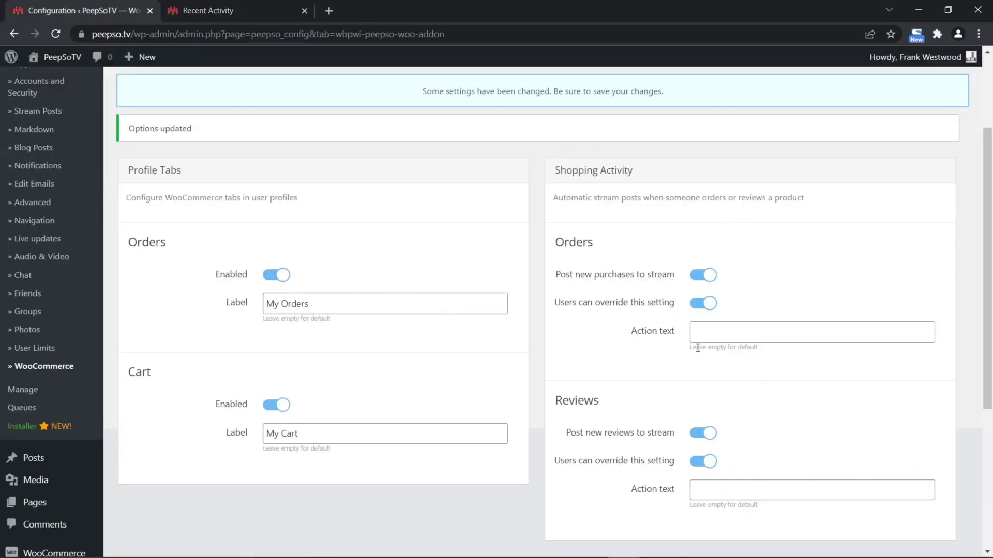
left_click(717, 336)
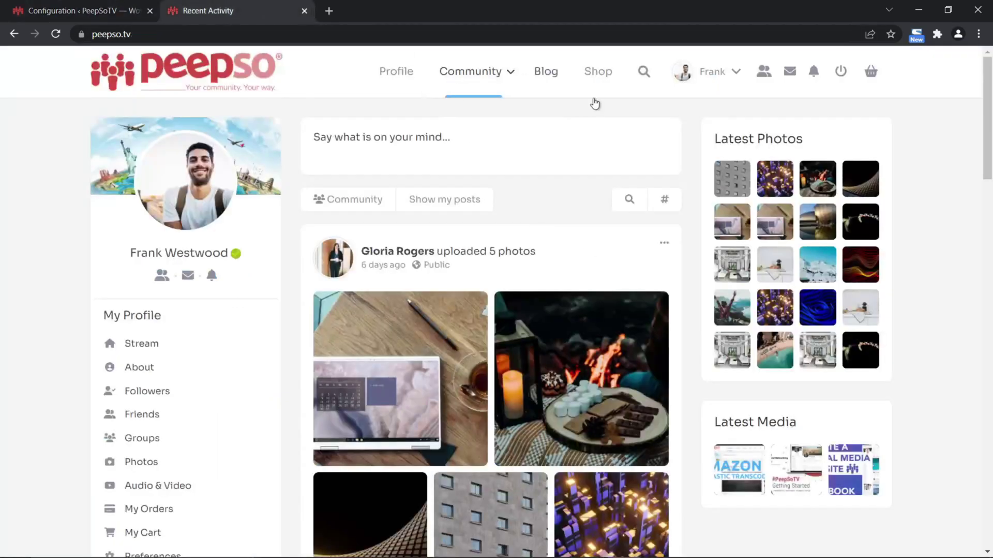
left_click_drag(545, 257, 360, 252)
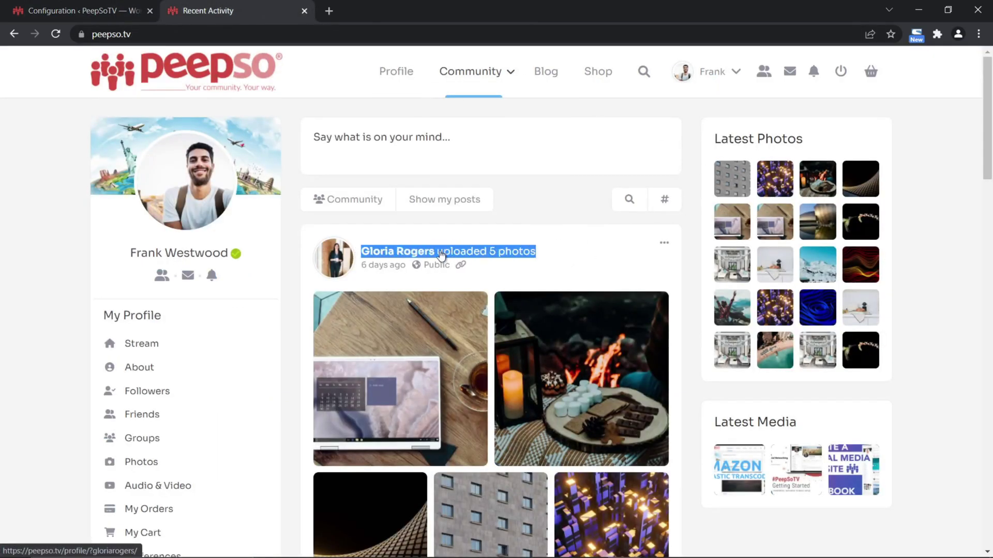
left_click(545, 199)
key("ctrl+shift+Tab")
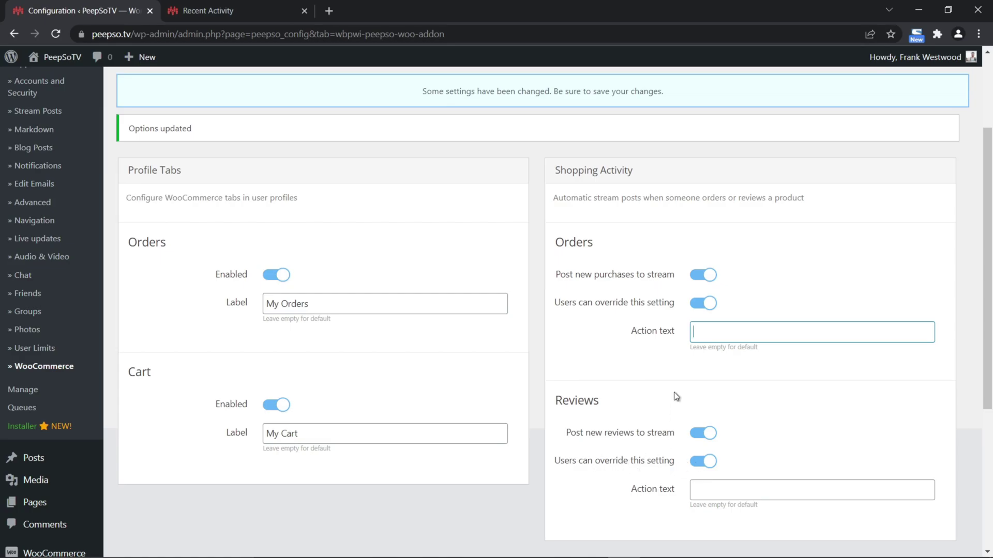
scroll(675, 387, "down", 5)
Save the WooCommerce settings, then go to your profile's About > Preferences page.
left_click(500, 342)
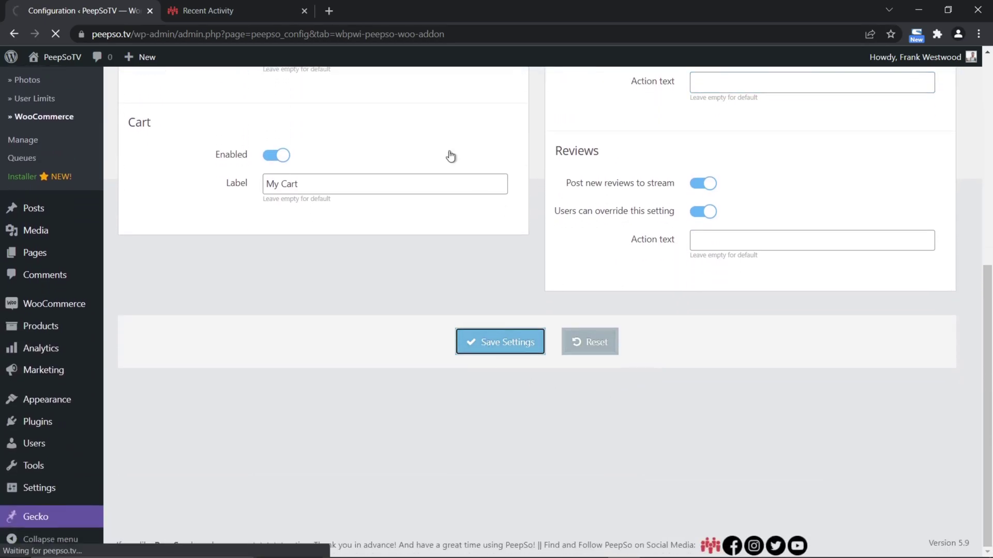
key("ctrl+Tab")
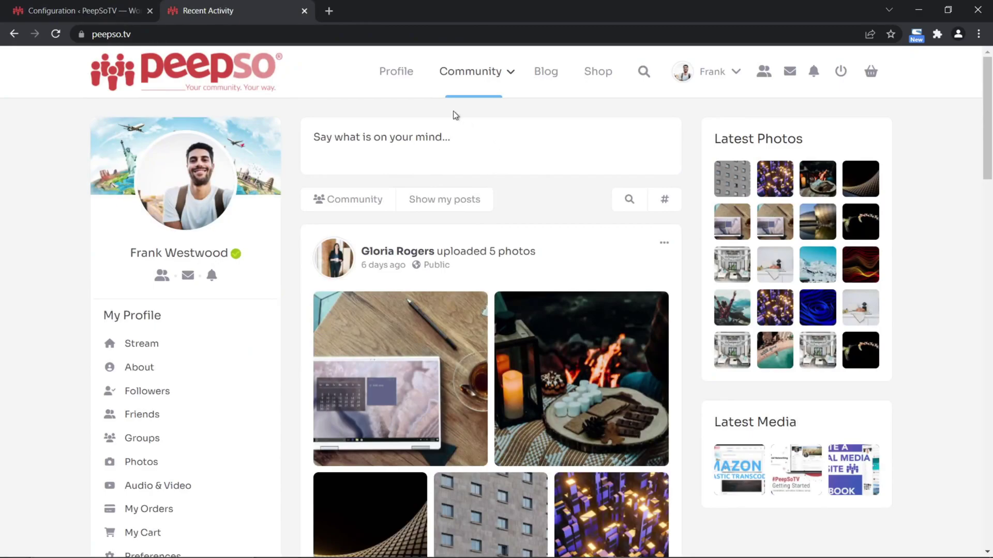
left_click(398, 73)
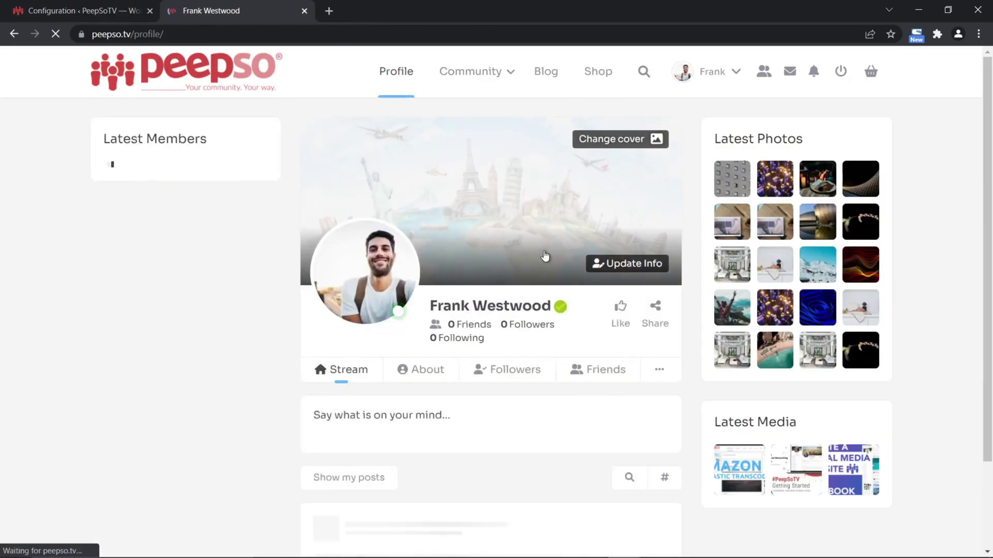
scroll(557, 225, "down", 3)
left_click(420, 245)
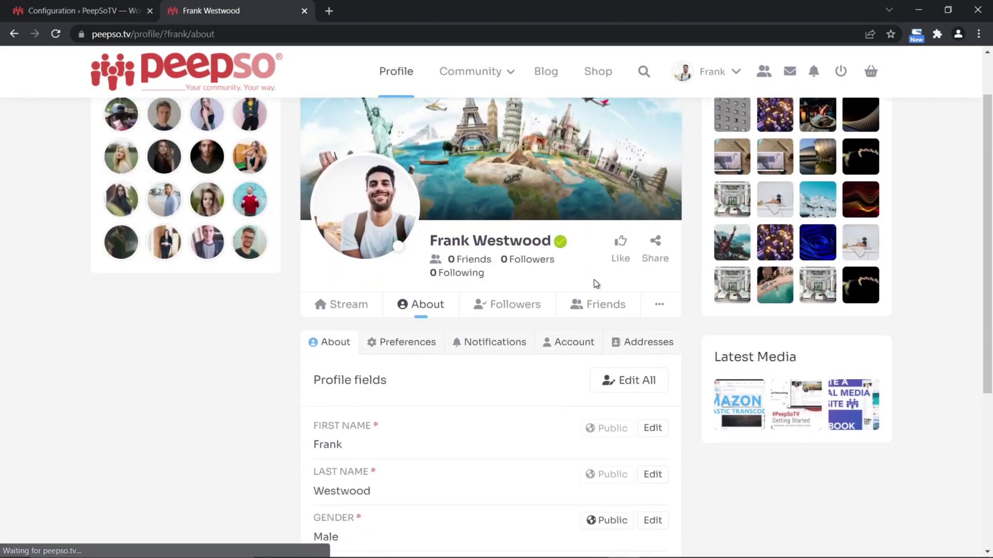
scroll(475, 271, "down", 2)
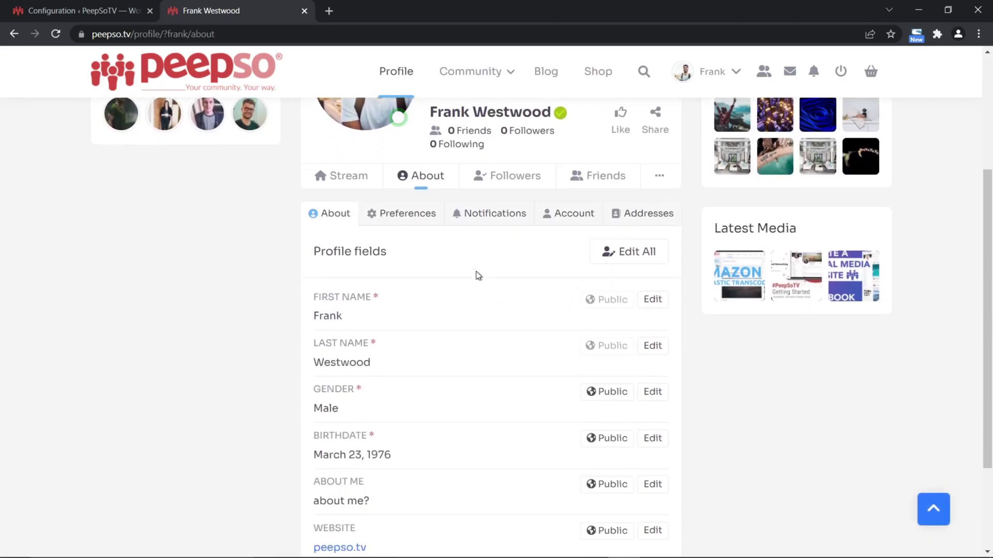
left_click(410, 215)
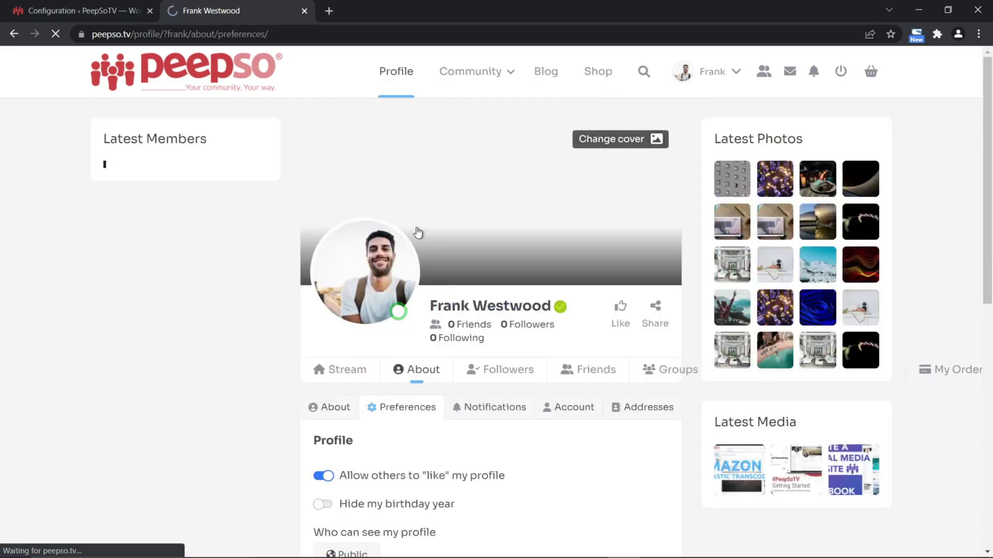
scroll(574, 305, "down", 6)
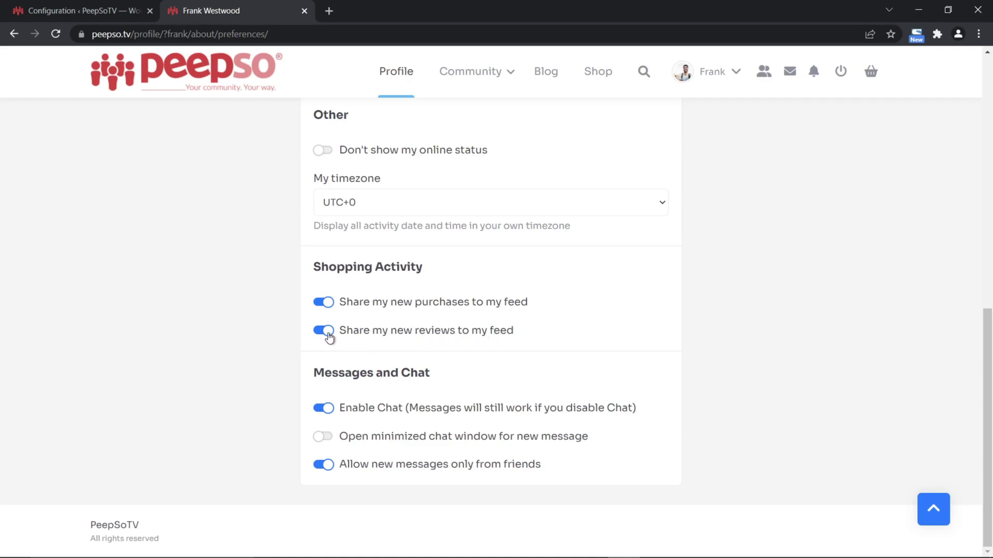
Switch purchase and review sharing off and back on, leaving both enabled under Shopping Activity.
left_click(328, 334)
left_click(324, 304)
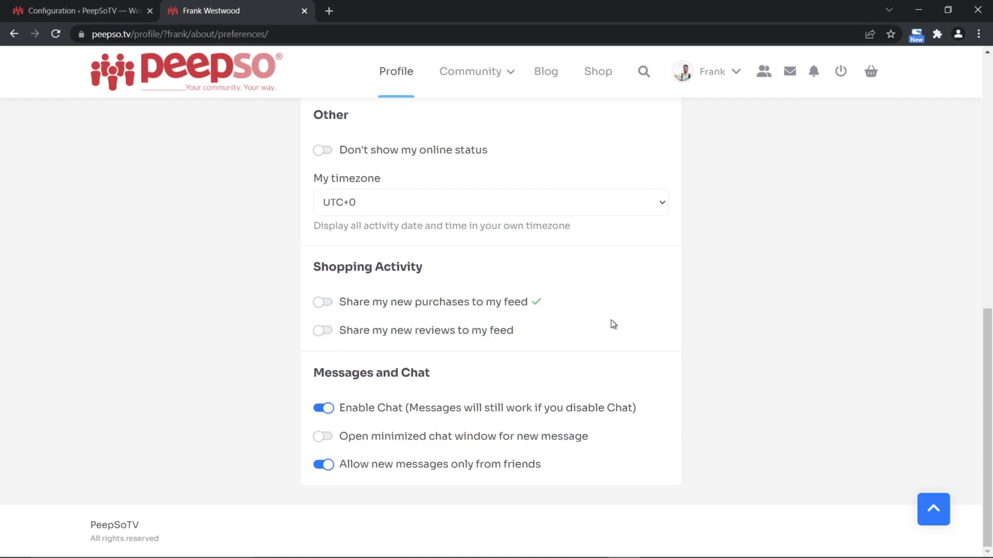
left_click(324, 305)
left_click(328, 331)
Flip the purchase and review sharing preferences again, ending with purchase sharing on.
left_click(322, 305)
left_click(322, 331)
left_click(322, 304)
left_click(111, 19)
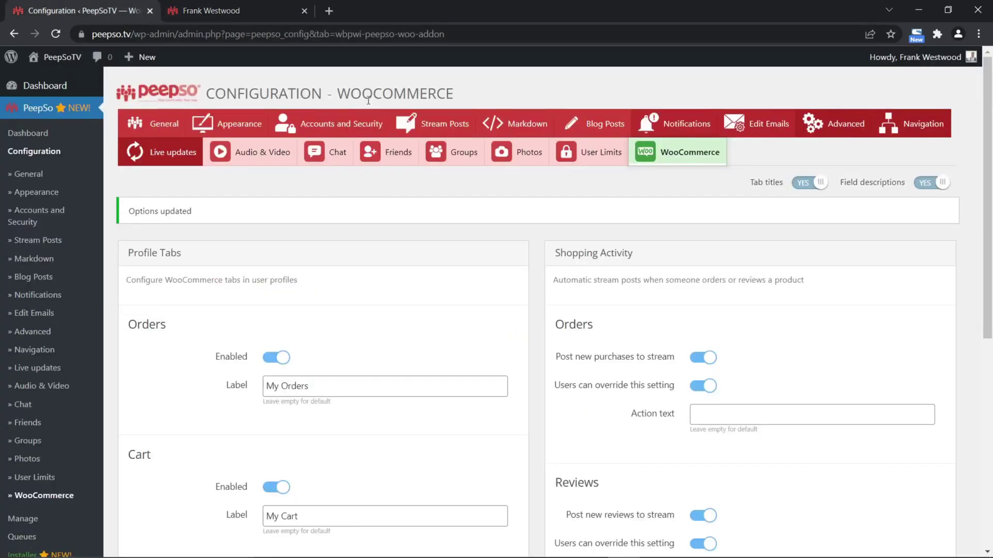
scroll(830, 316, "down", 1)
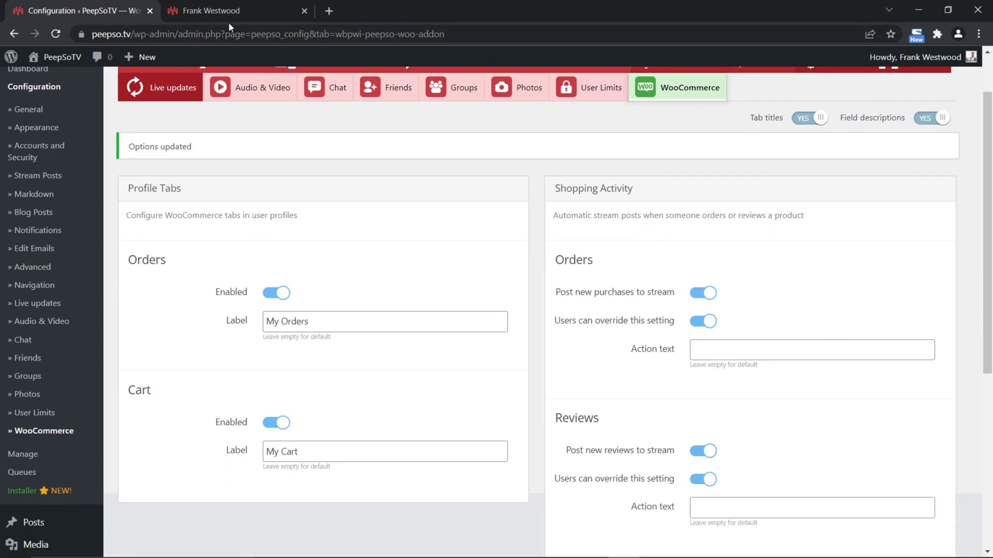
left_click(229, 21)
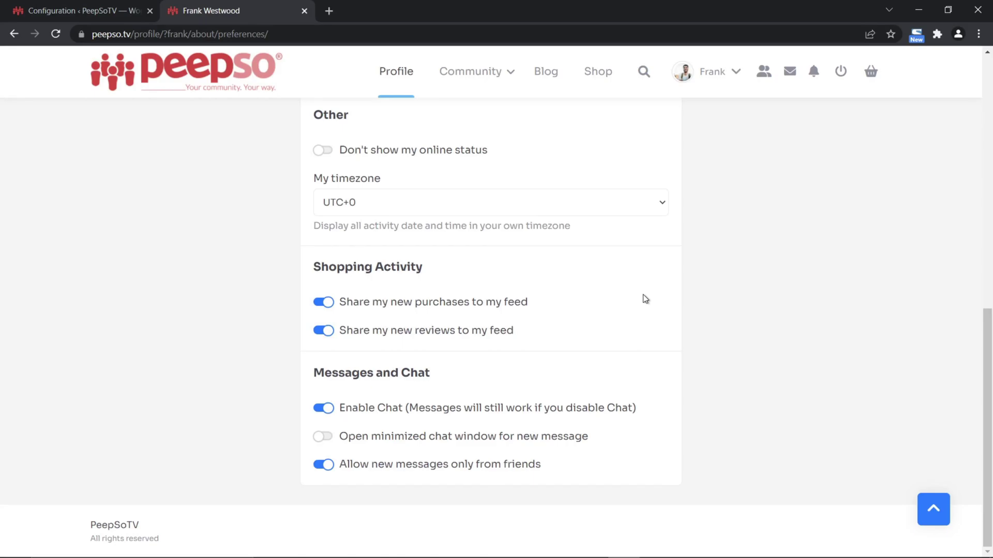
Turn off Orders 'Users can override this setting', save, and reload your profile page.
left_click(94, 12)
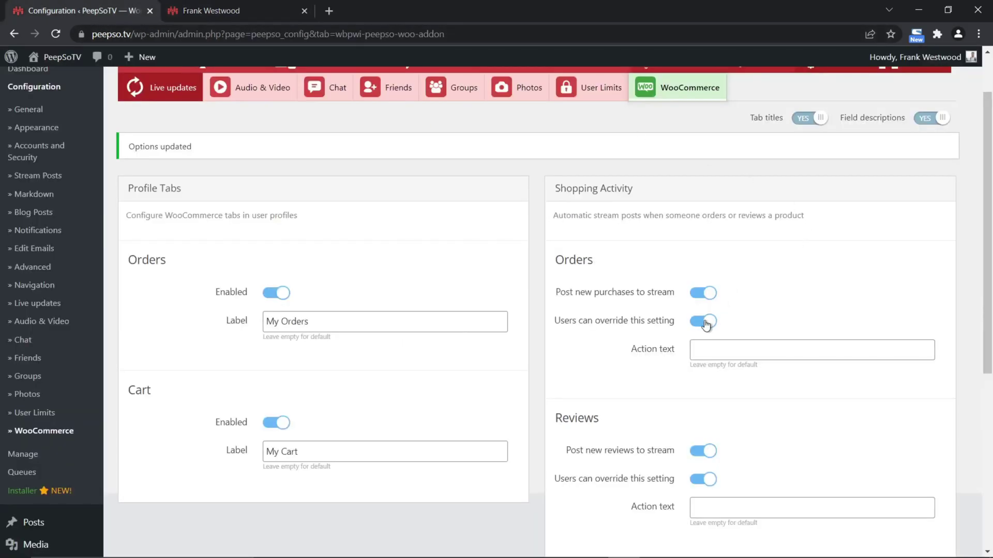
left_click(704, 322)
scroll(784, 356, "down", 4)
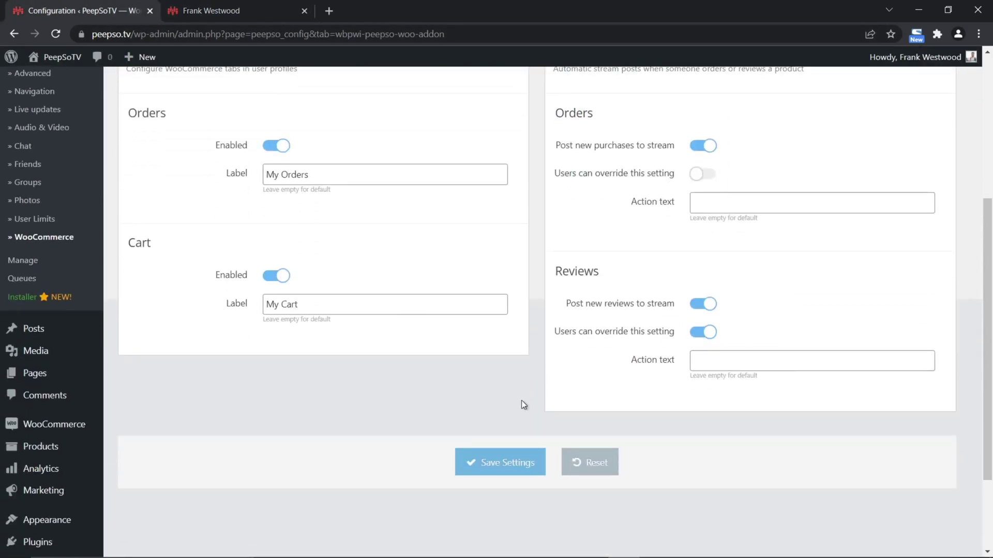
scroll(640, 281, "up", 1)
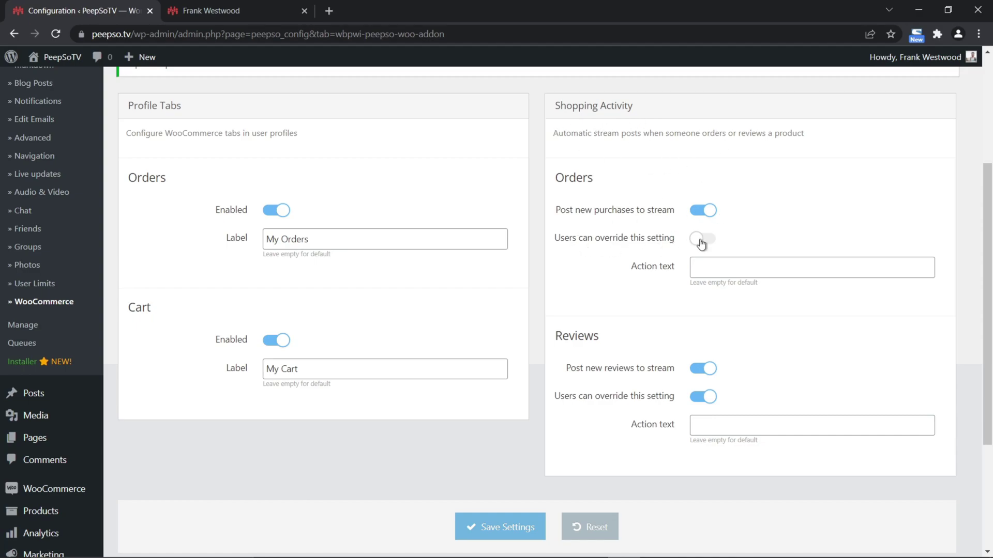
left_click(500, 527)
left_click(202, 11)
left_click(385, 74)
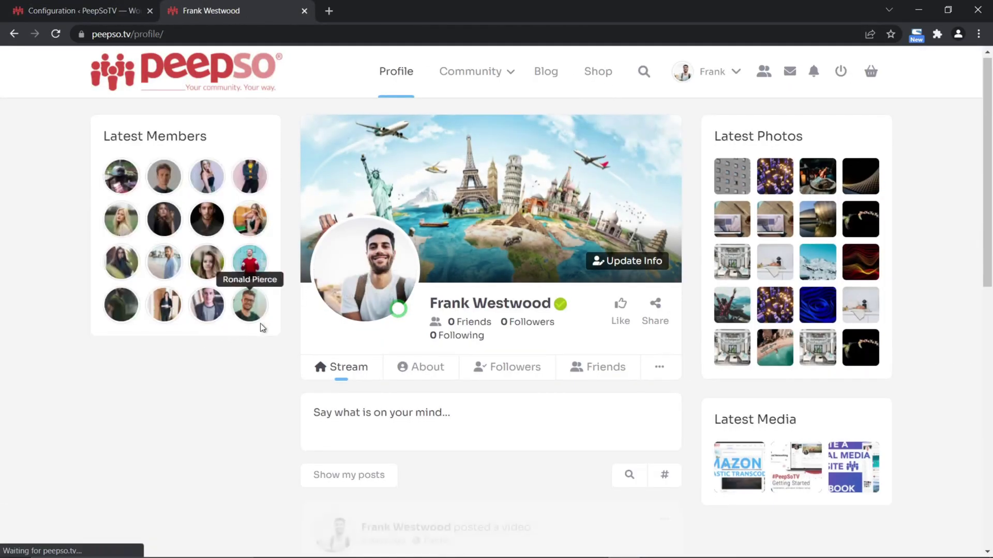
Check your About > Preferences, where Shopping Activity now offers only review sharing.
scroll(262, 326, "down", 4)
left_click(409, 177)
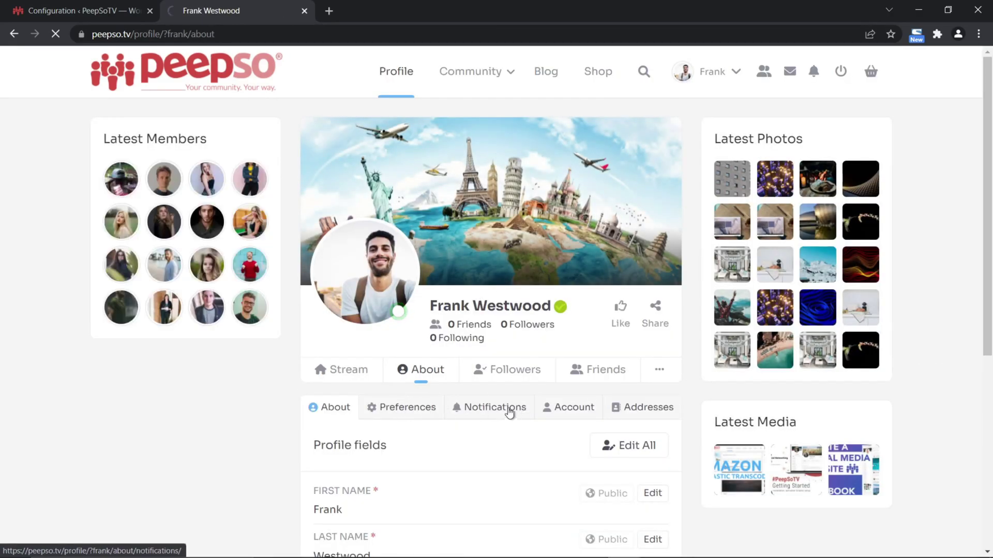
scroll(506, 409, "down", 8)
scroll(512, 371, "down", 2)
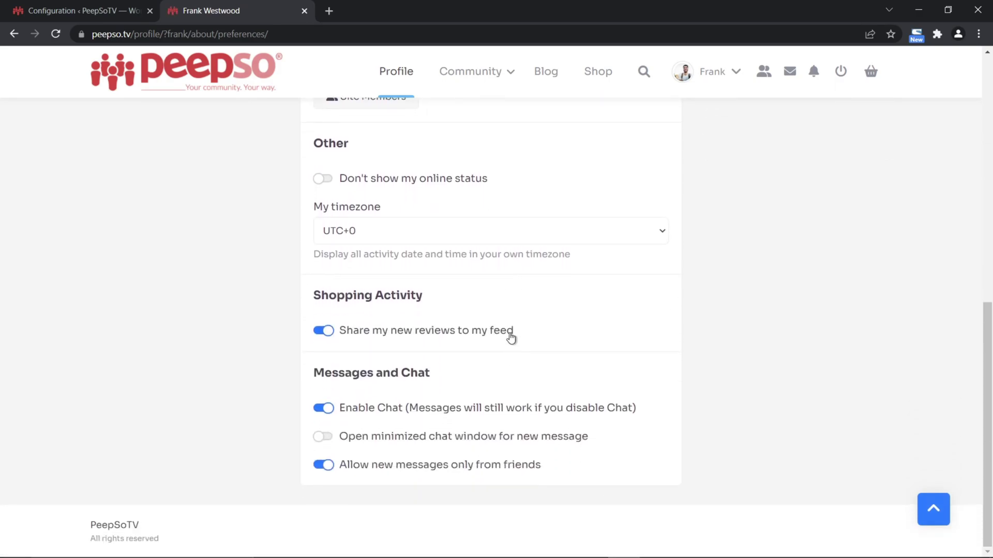
mouse_move(532, 335)
left_mouse_down()
mouse_move(332, 337)
mouse_move(541, 339)
left_mouse_up()
Switch the Orders user-override toggle back on and save the WooCommerce settings.
key("ctrl+shift+Tab")
left_click(695, 386)
scroll(786, 377, "down", 6)
left_click(498, 345)
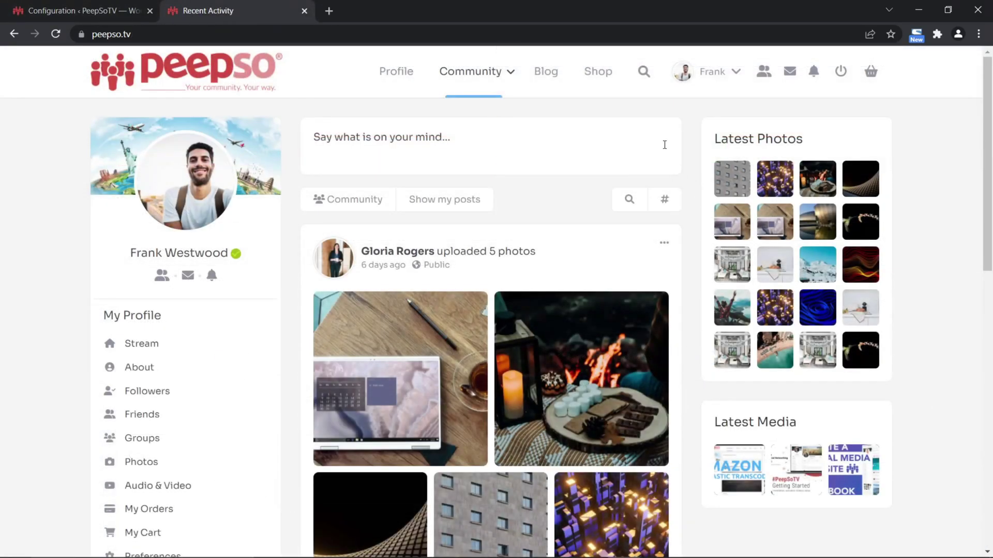
Order the Beanie (318 $, cash on delivery) and view its purchase post in Community.
left_click(598, 71)
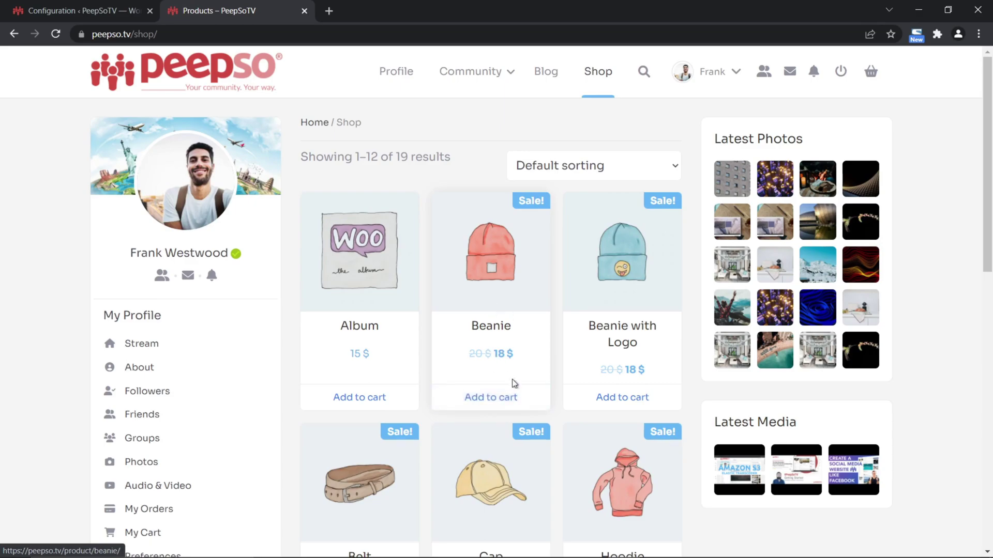
left_click(481, 402)
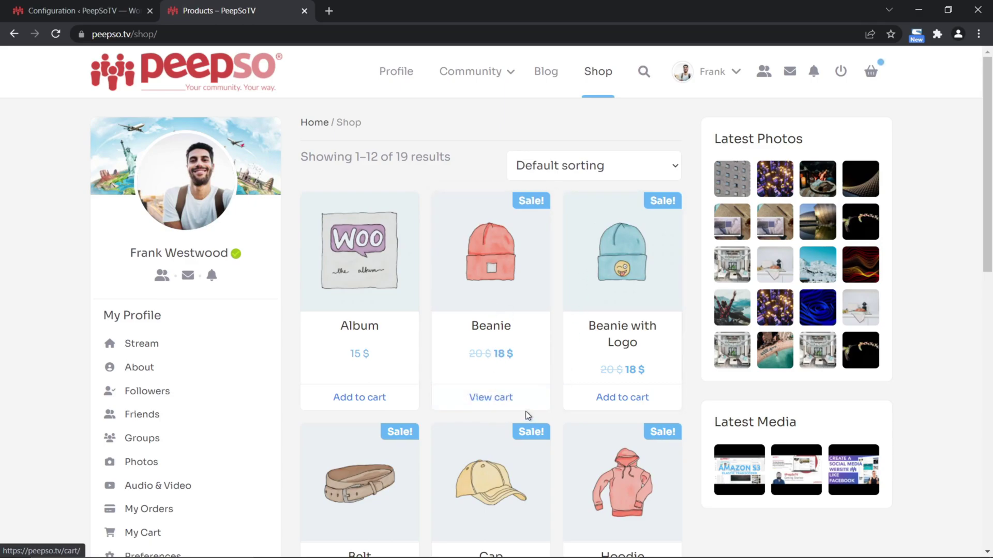
left_click(520, 403)
scroll(569, 315, "down", 5)
left_click(560, 314)
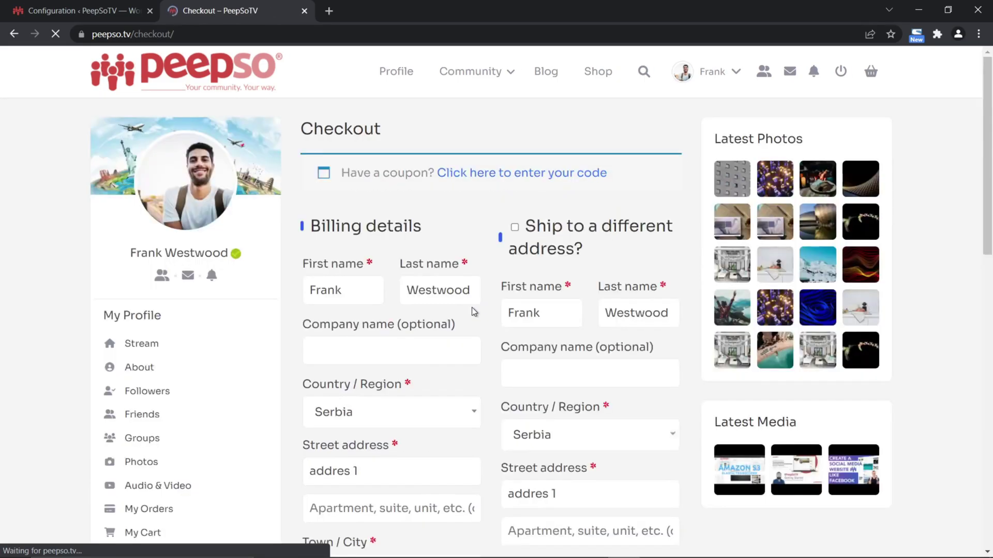
scroll(471, 307, "down", 10)
scroll(474, 307, "down", 2)
left_click(470, 460)
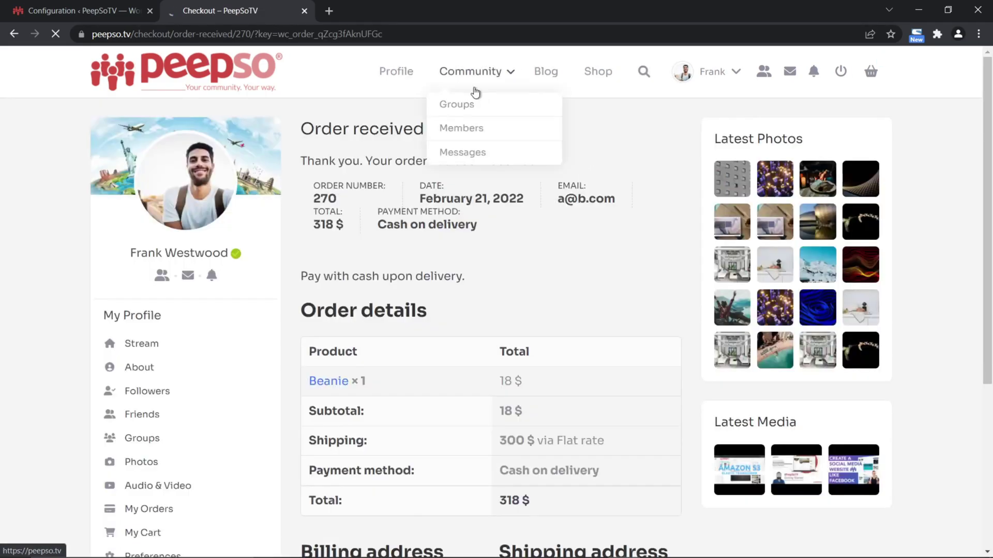
left_click(474, 93)
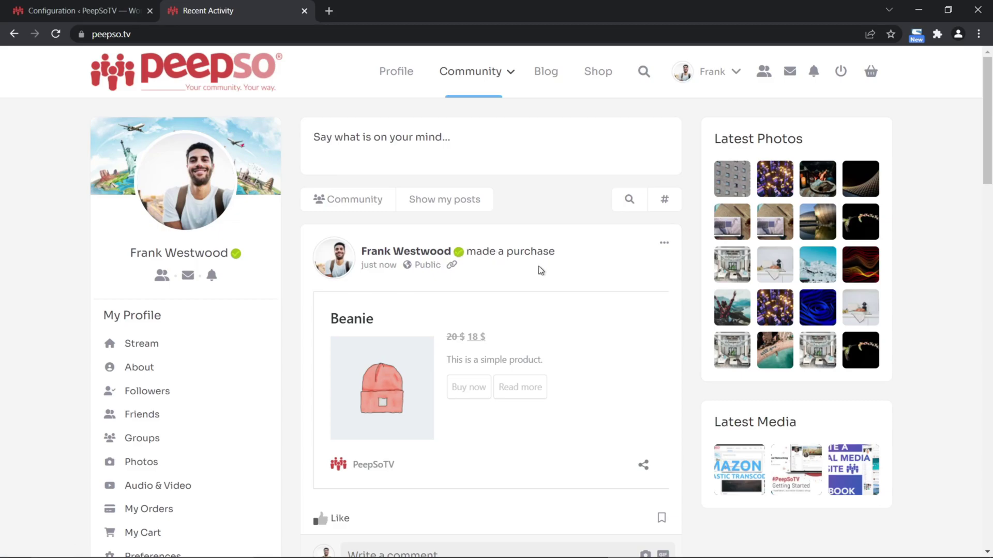
Set the Orders action text to 'have bought' and save the WooCommerce settings.
left_click_drag(564, 255, 492, 264)
left_click(488, 253)
left_click(114, 14)
left_click(729, 285)
left_click(727, 313)
scroll(572, 346, "down", 5)
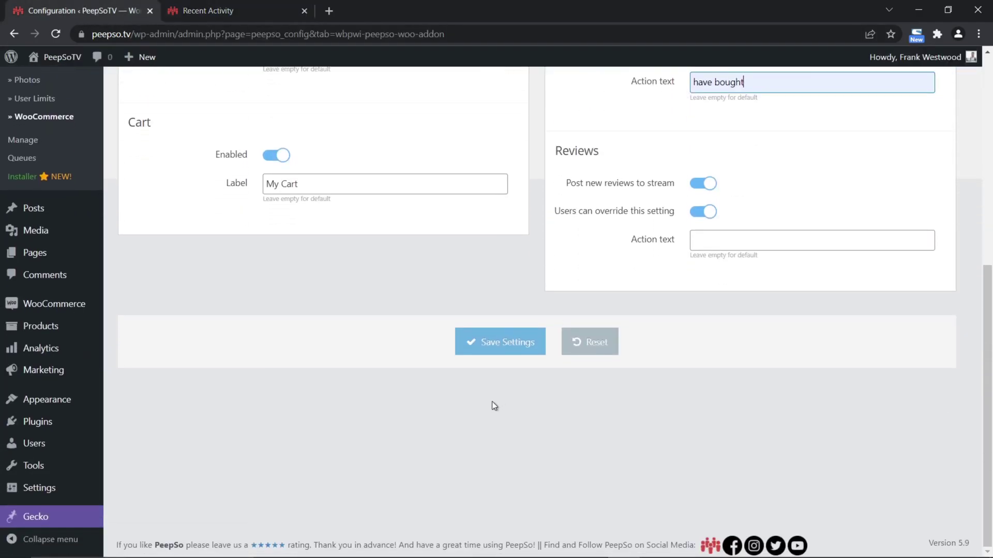
left_click(483, 343)
Reload the activity stream and confirm the Beanie post now reads 'have bought'.
left_click(236, 10)
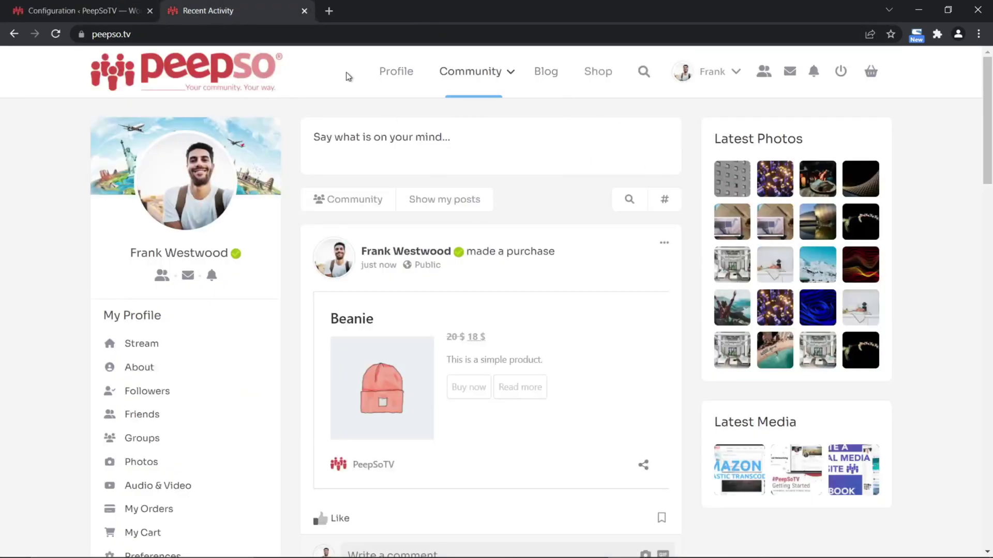
left_click(56, 34)
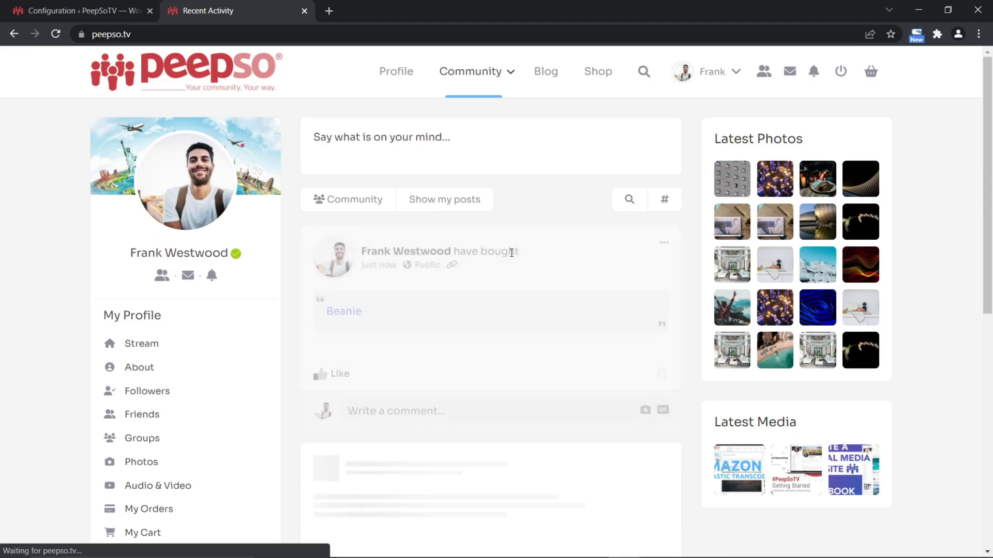
left_click_drag(519, 252, 455, 252)
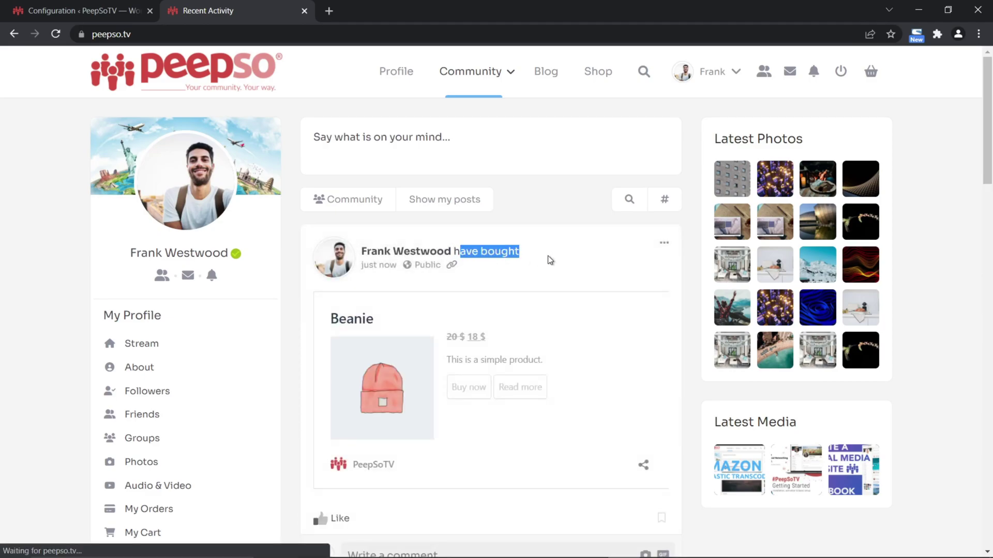
key("ctrl+shift+Tab")
left_click(233, 11)
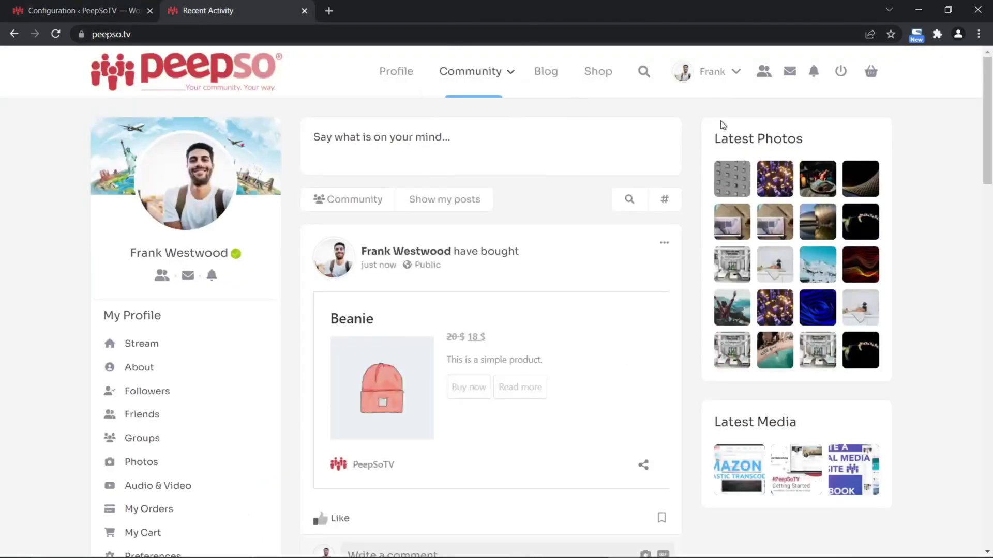
Add the Album, Beanie, Beanie with Logo, Belt and Cap to the cart and place the order.
left_click(595, 72)
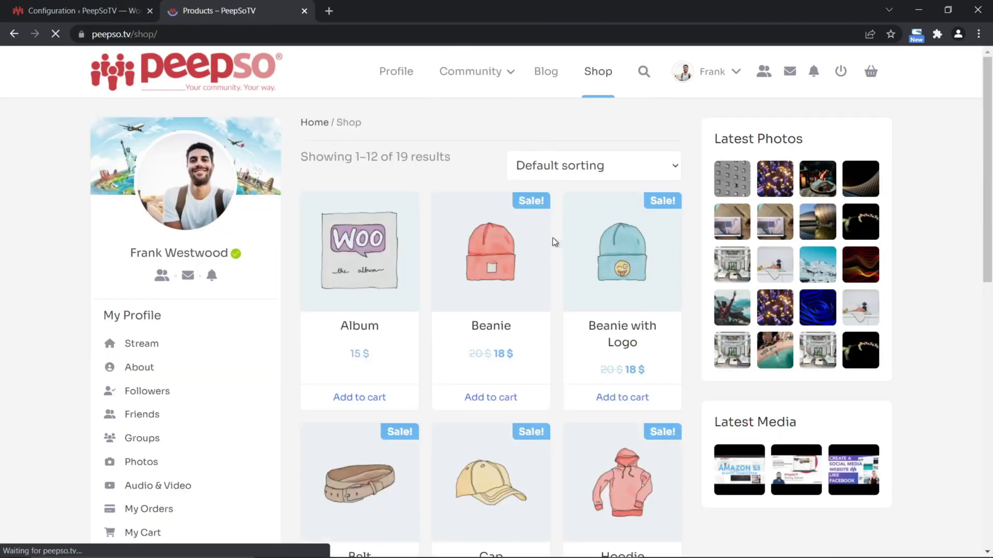
left_click(341, 401)
left_click(434, 408)
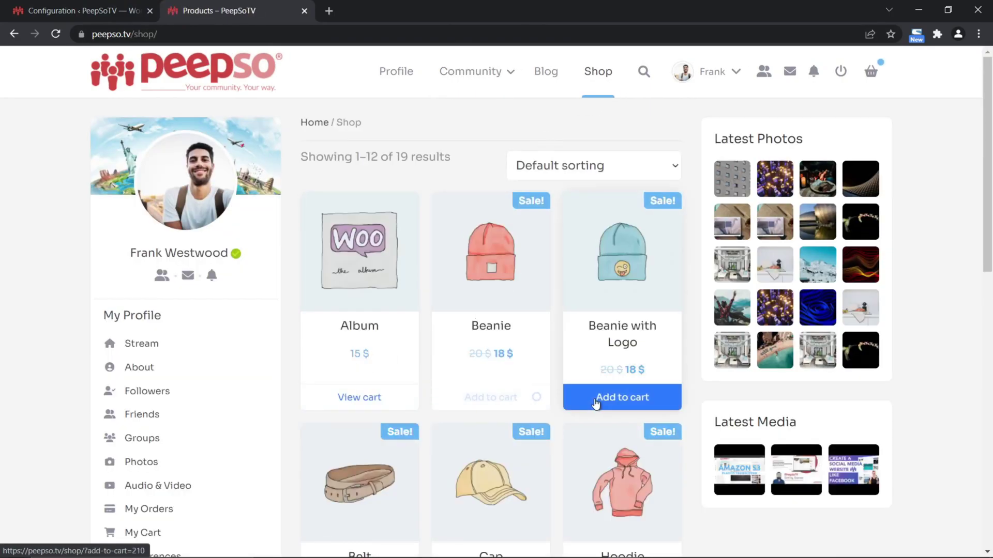
left_click(595, 403)
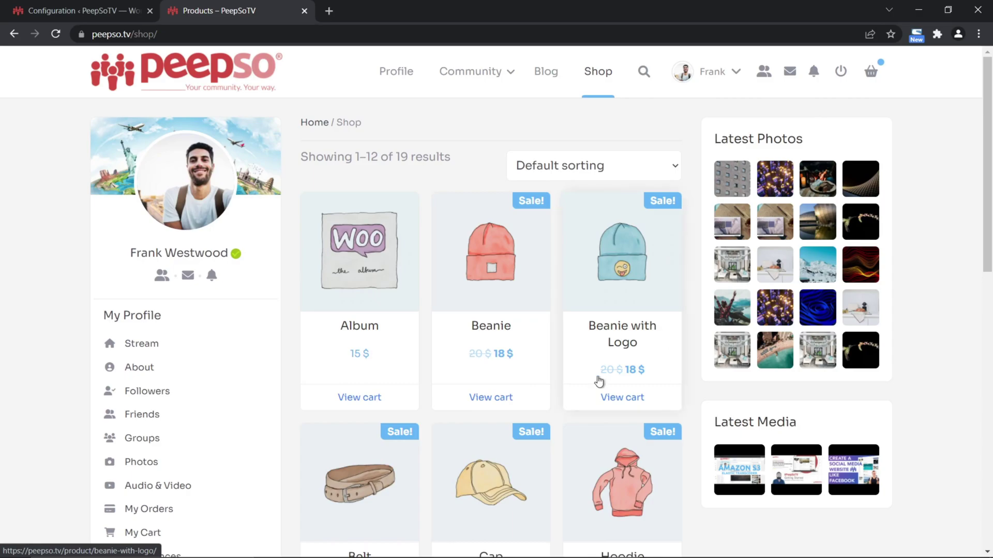
scroll(393, 434, "down", 2)
left_click(355, 481)
left_click(463, 486)
left_click(871, 76)
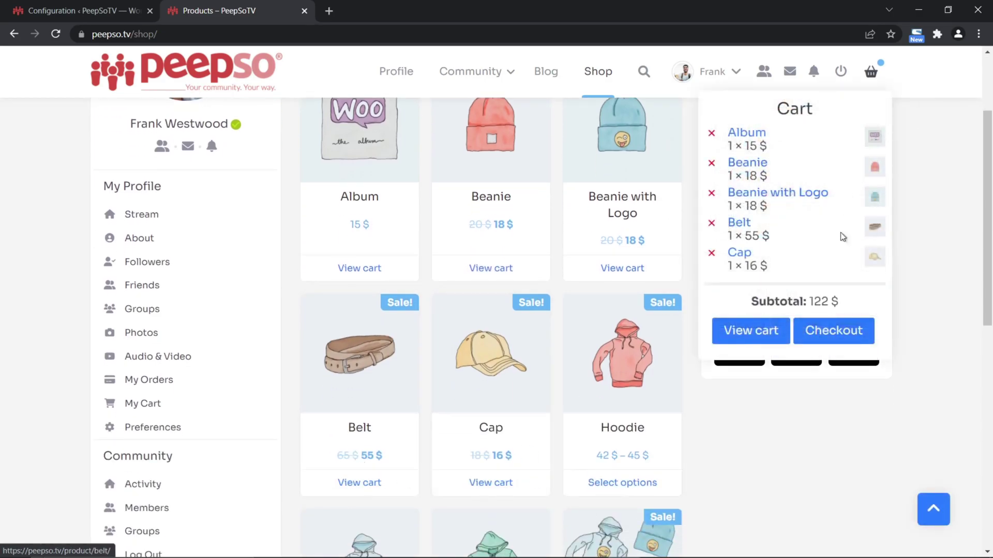
left_click(835, 330)
scroll(594, 331, "down", 15)
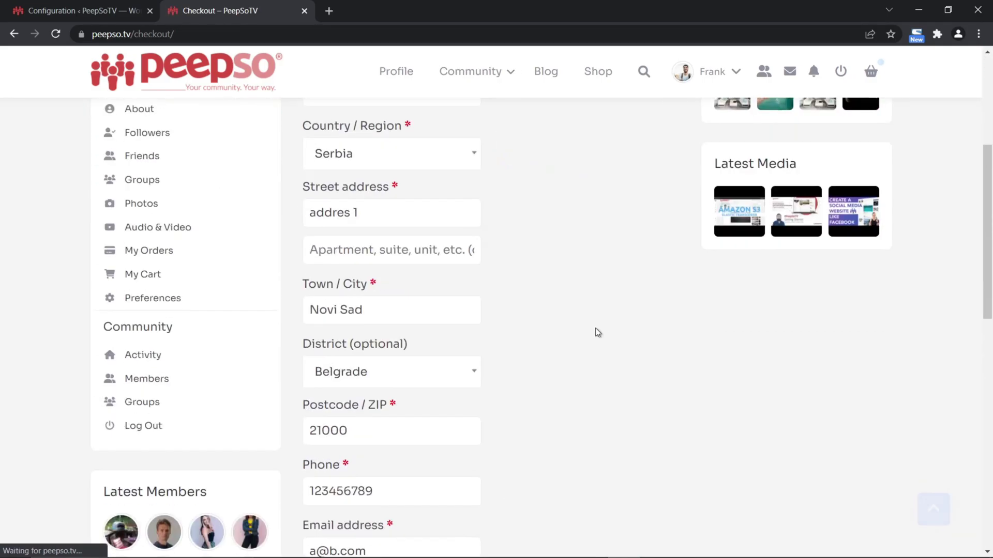
left_click(483, 458)
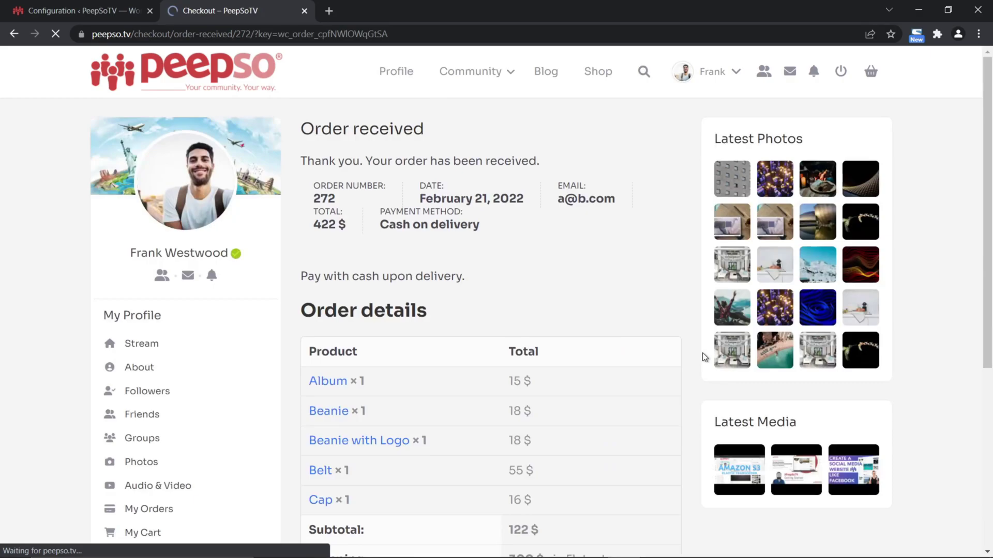
Open the Community stream and page back and forth through the new post's product carousel.
scroll(572, 315, "down", 5)
scroll(572, 312, "down", 5)
scroll(544, 347, "up", 8)
left_click(461, 80)
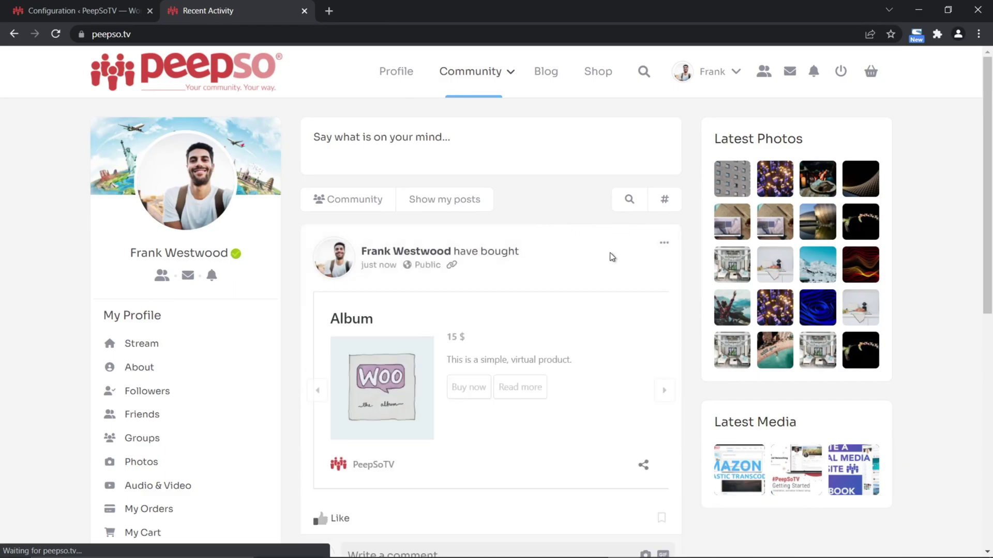
scroll(605, 354, "down", 6)
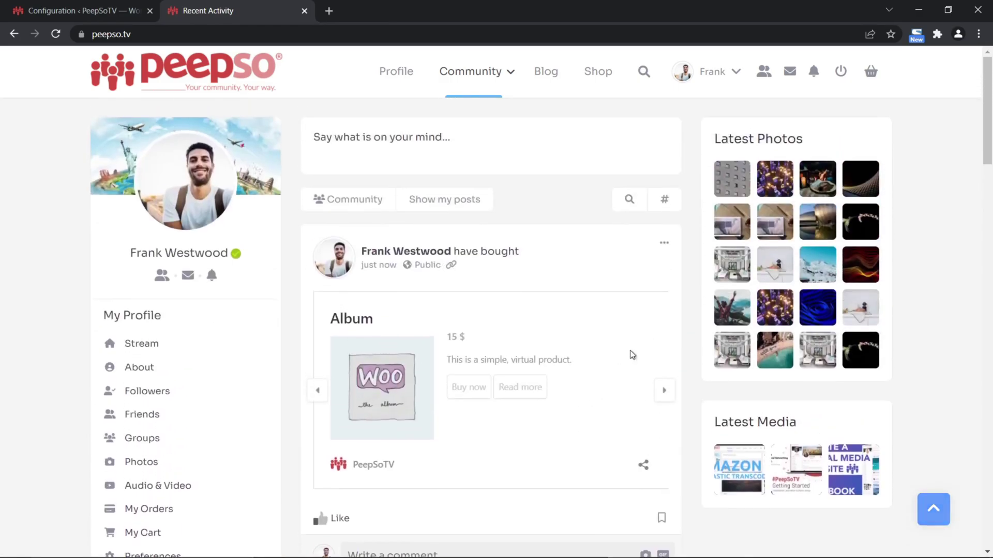
left_click(664, 392)
left_click(665, 392)
left_click(664, 392)
left_click(664, 391)
left_click(327, 391)
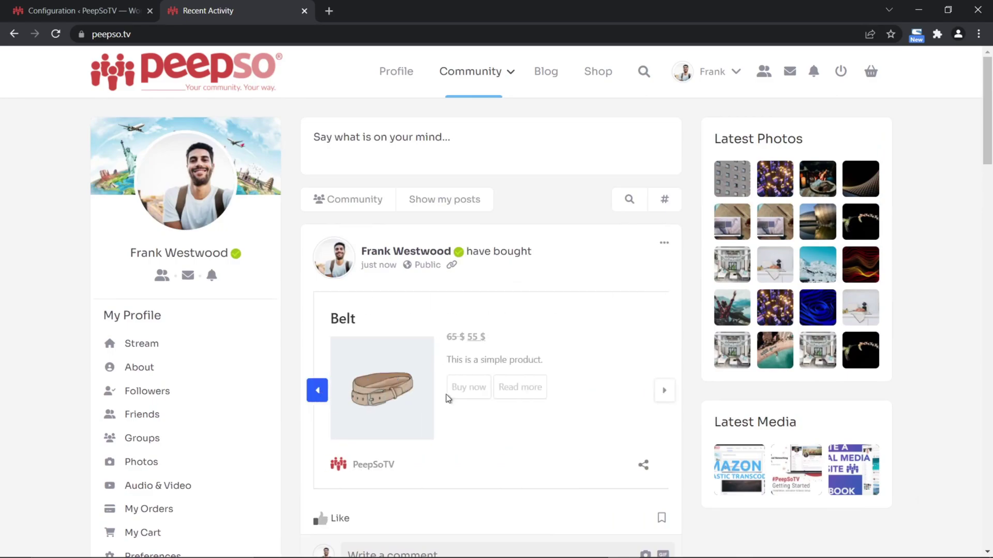
left_click(665, 391)
left_click(316, 397)
left_click(316, 395)
left_click(317, 391)
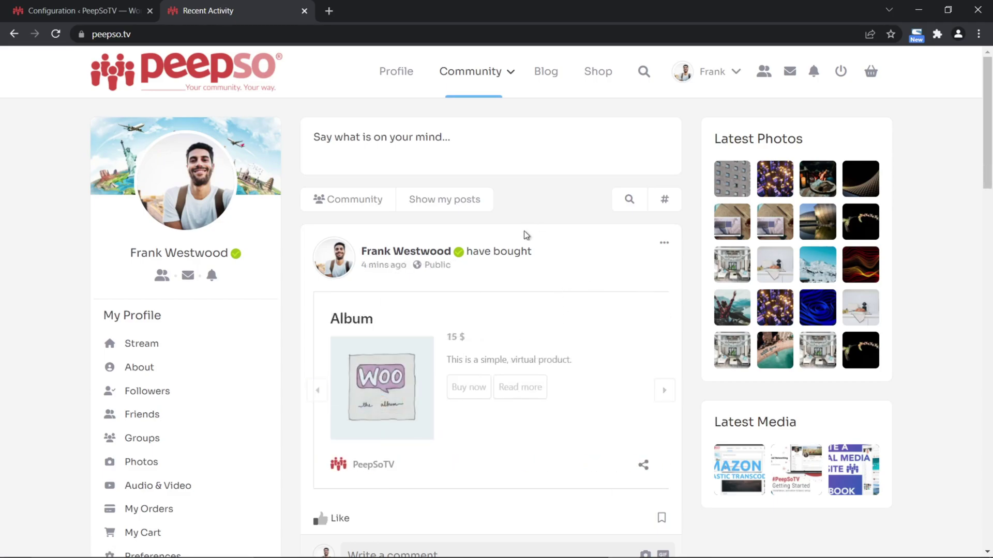
Rate the Album five stars on its Reviews tab and submit 'This is an awesome product'.
scroll(591, 334, "down", 4)
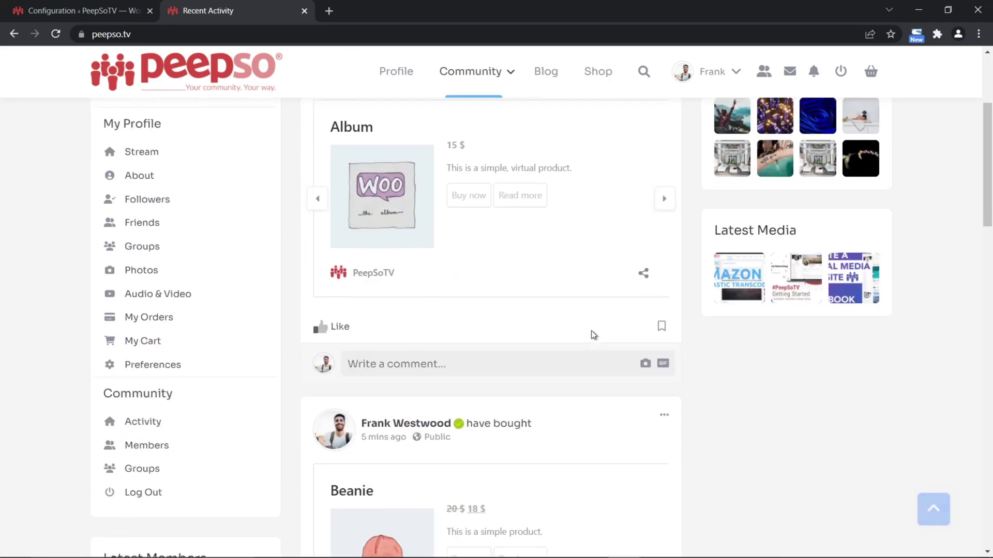
scroll(564, 345, "up", 4)
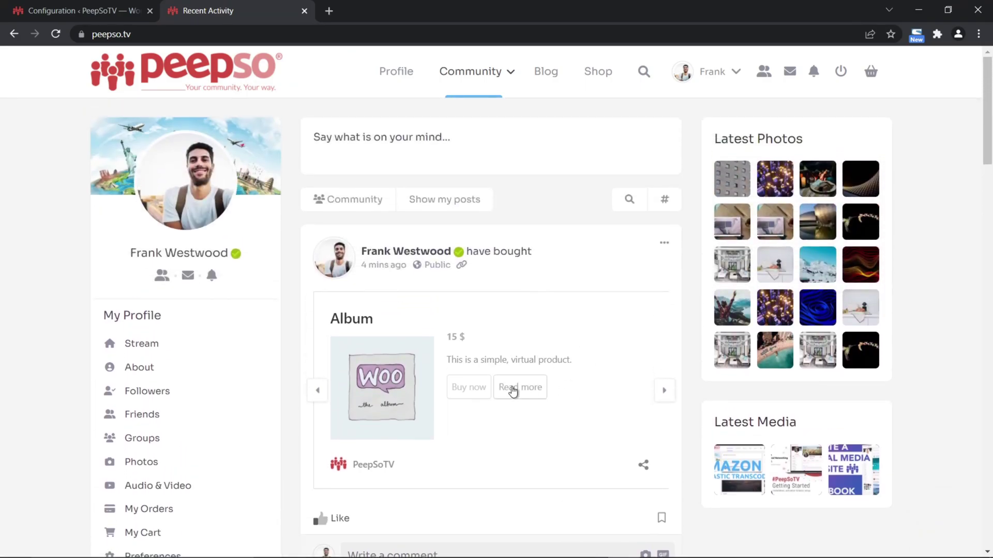
left_click(516, 389)
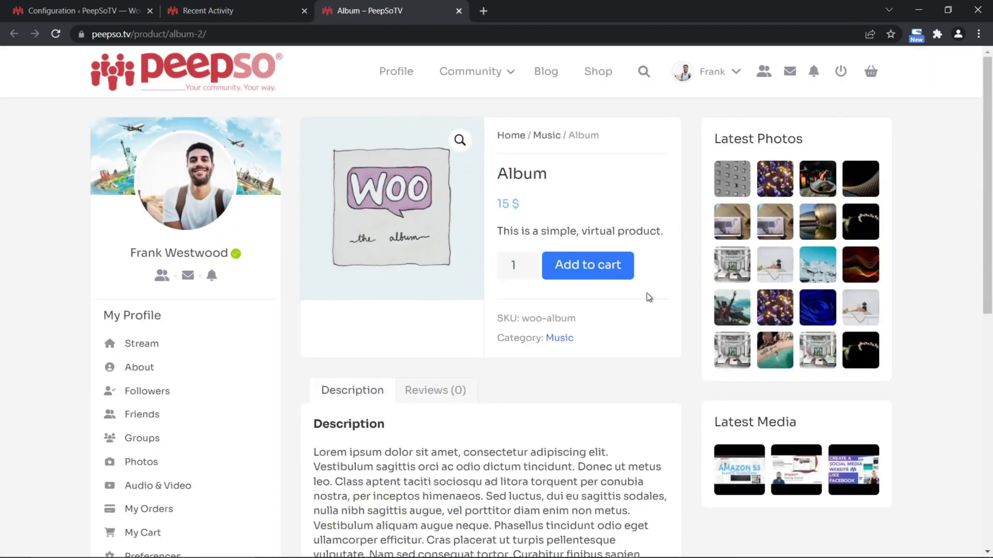
scroll(646, 293, "down", 4)
left_click(443, 195)
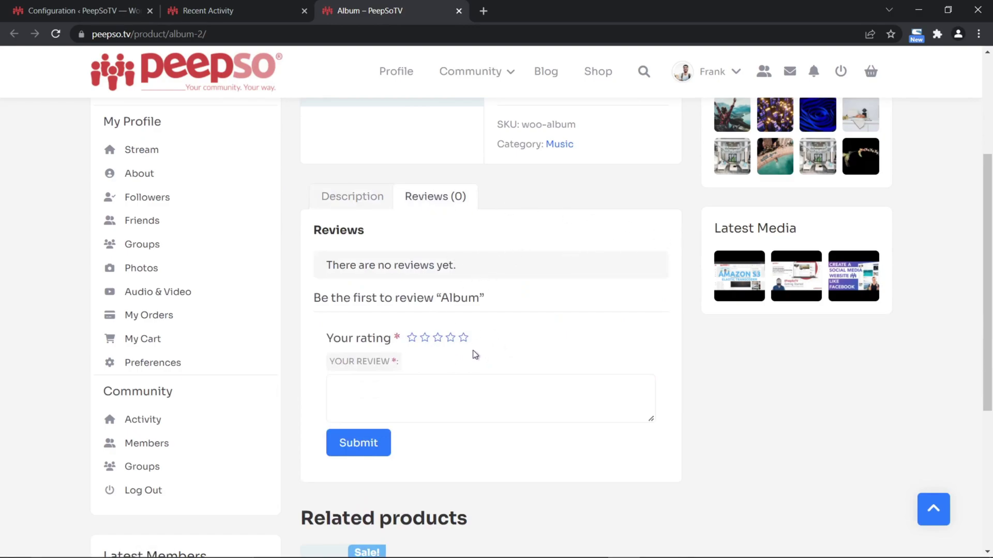
left_click(463, 338)
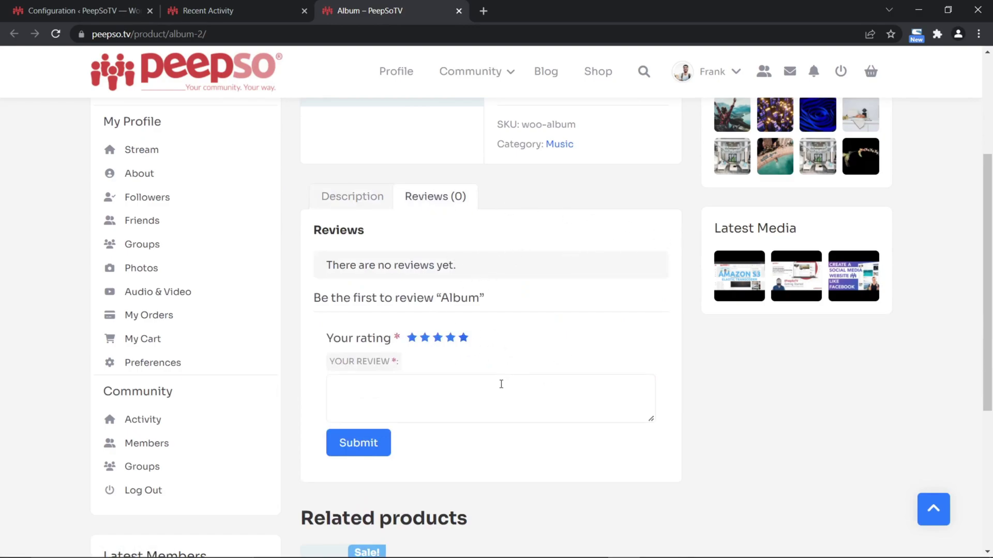
left_click(377, 391)
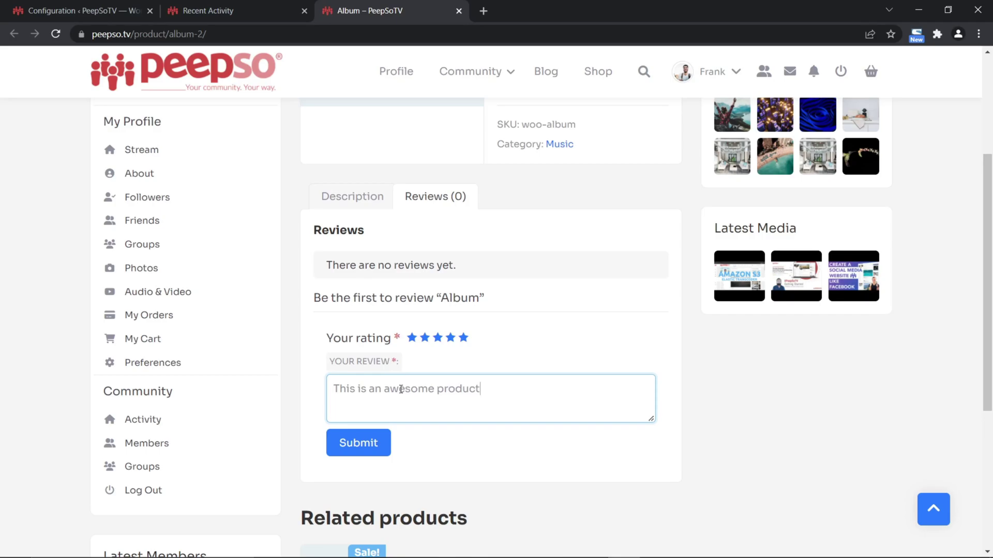
left_click(356, 447)
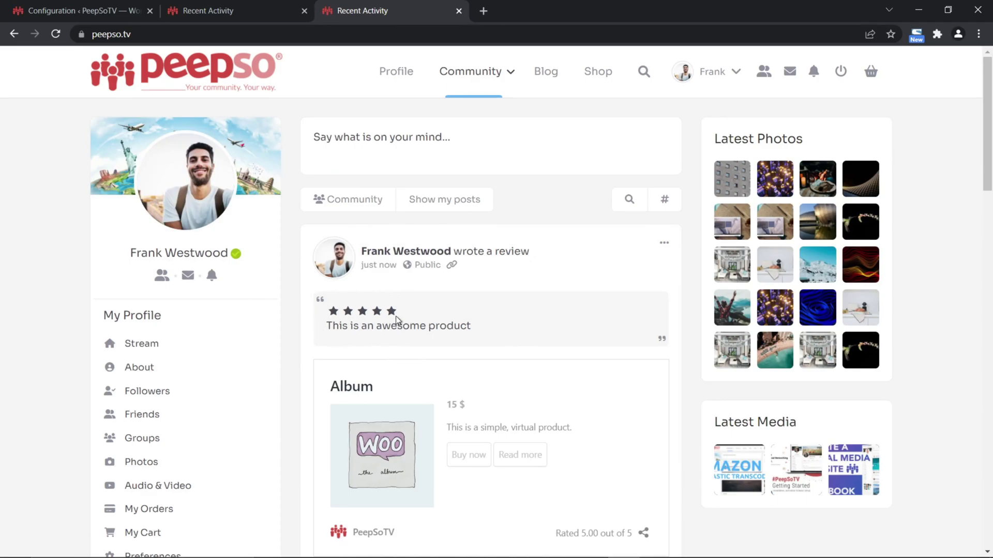
Set the Reviews action text to 'reviewed' and save the WooCommerce settings.
scroll(533, 336, "down", 1)
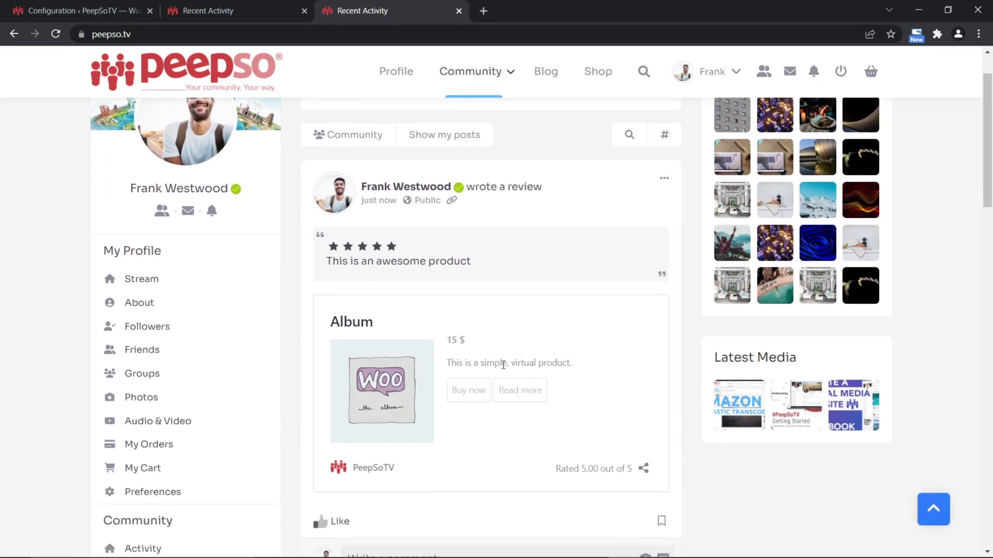
scroll(551, 236, "down", 3)
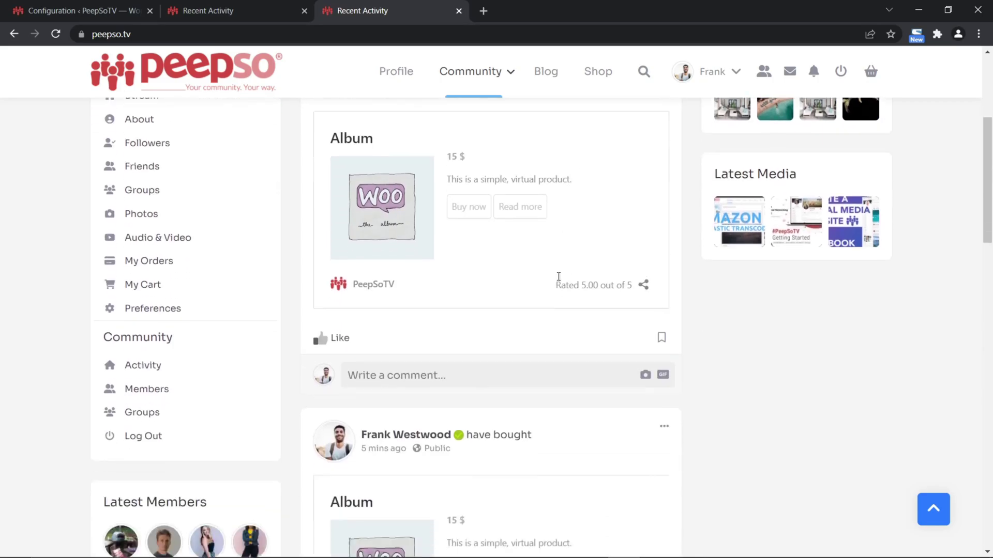
left_click_drag(532, 426, 468, 425)
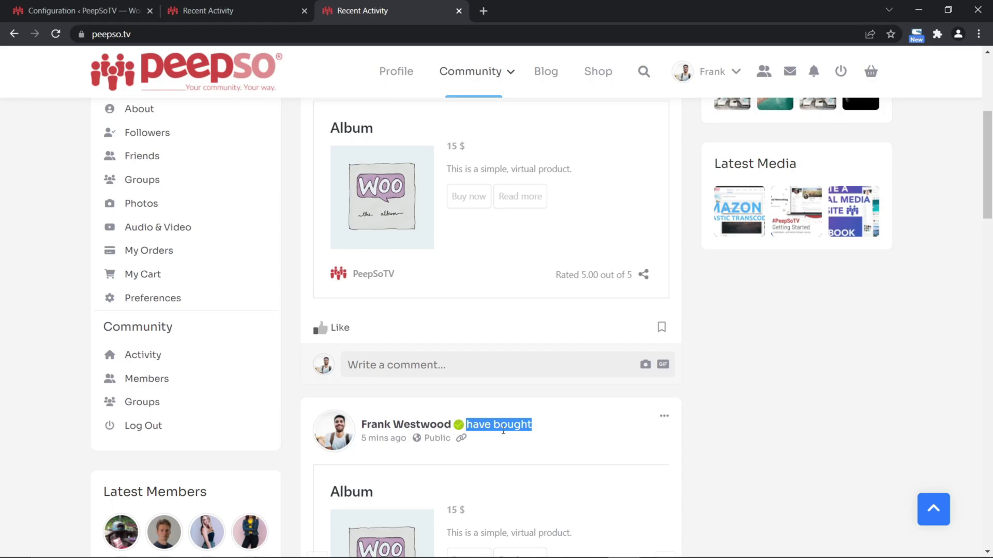
left_click(83, 11)
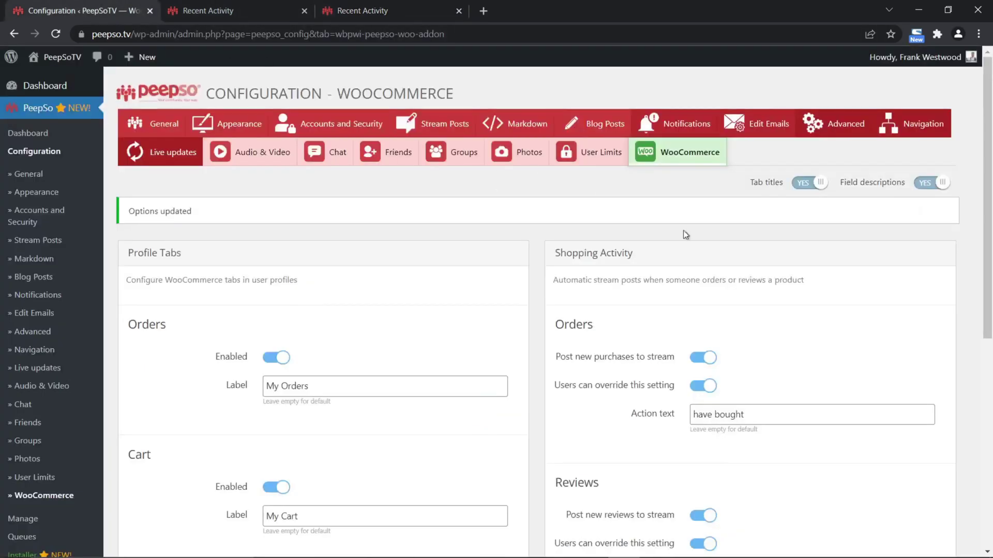
scroll(696, 310, "down", 5)
left_click(706, 314)
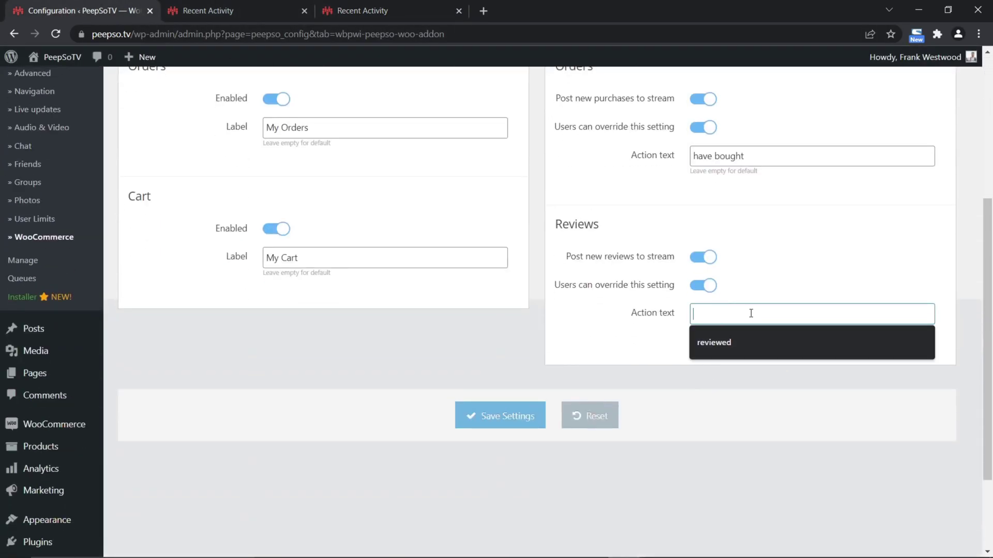
left_click(713, 342)
scroll(568, 383, "up", 1)
left_click(500, 462)
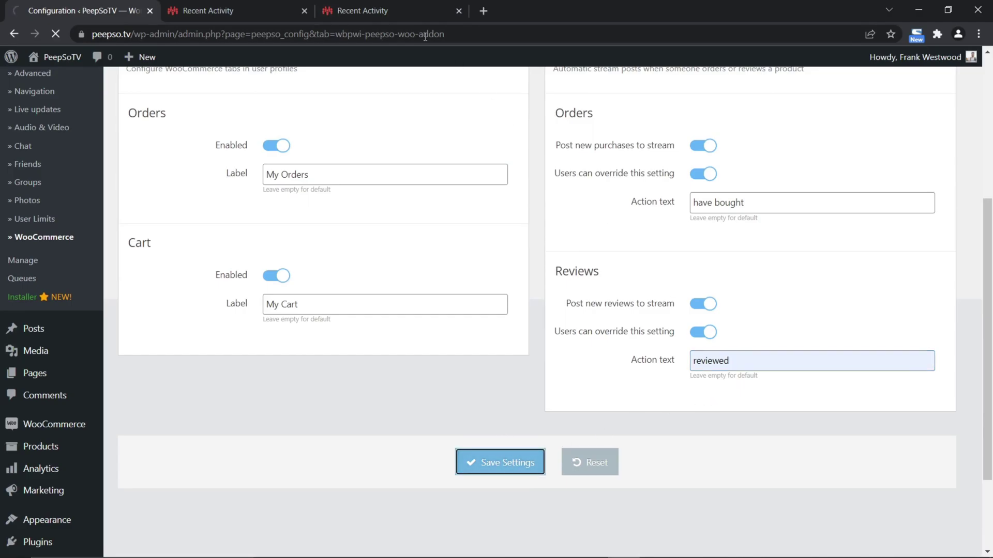
Reload the activity stream and confirm the five-star Album review post reads 'reviewed'.
left_click(356, 11)
scroll(569, 217, "down", 4)
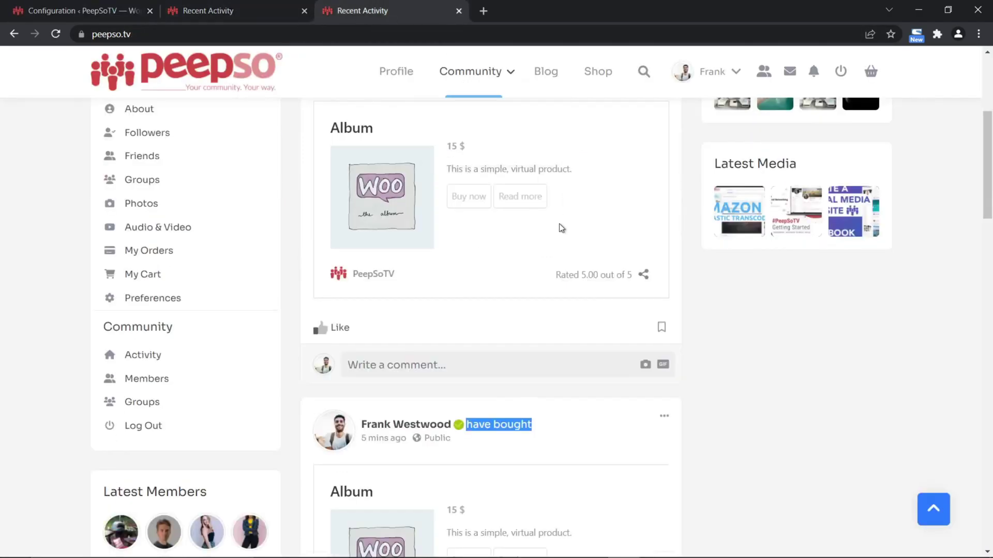
key("F5")
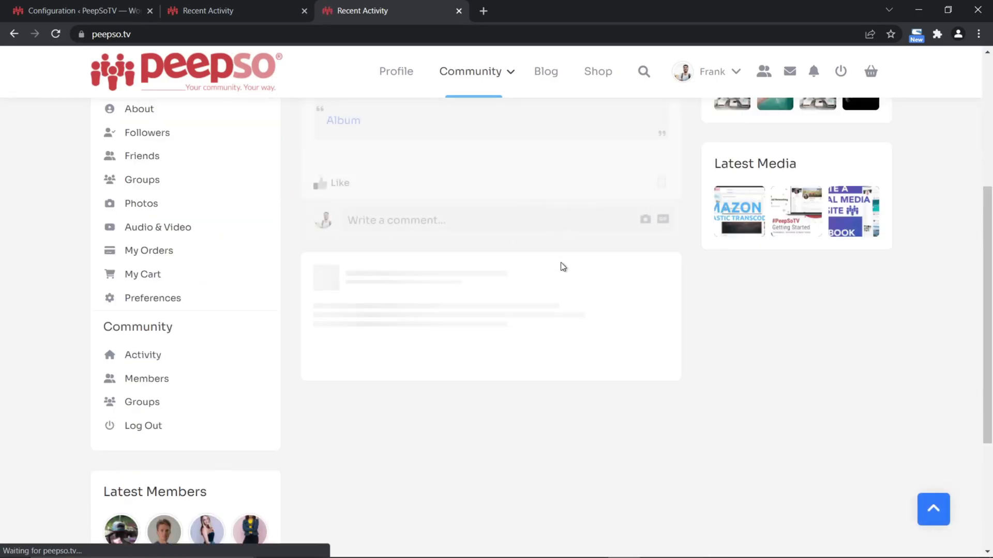
scroll(549, 307, "up", 3)
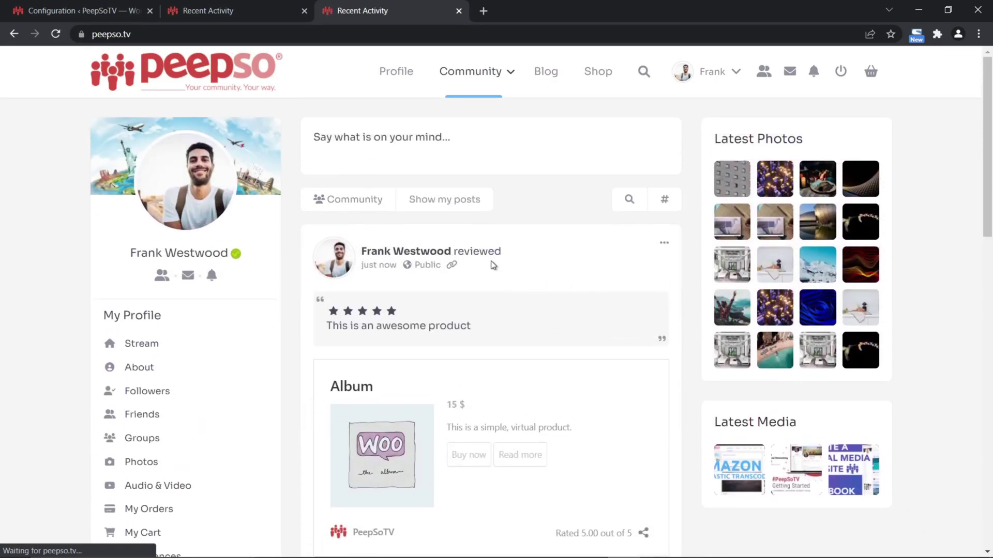
left_click_drag(510, 253, 353, 252)
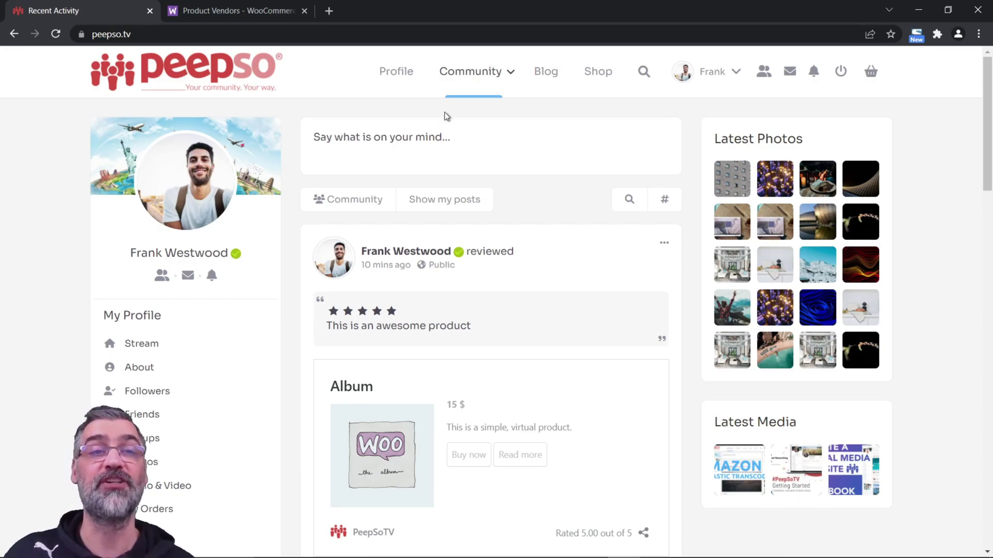
Switch to the 'Product Vendors - WooCommerce' page, priced $79.00 billed annually.
left_click(243, 12)
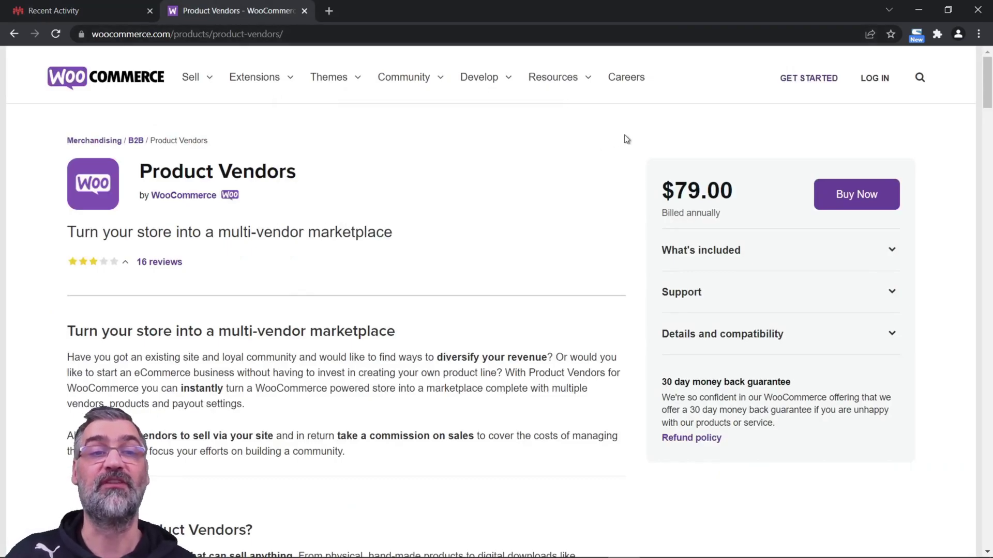